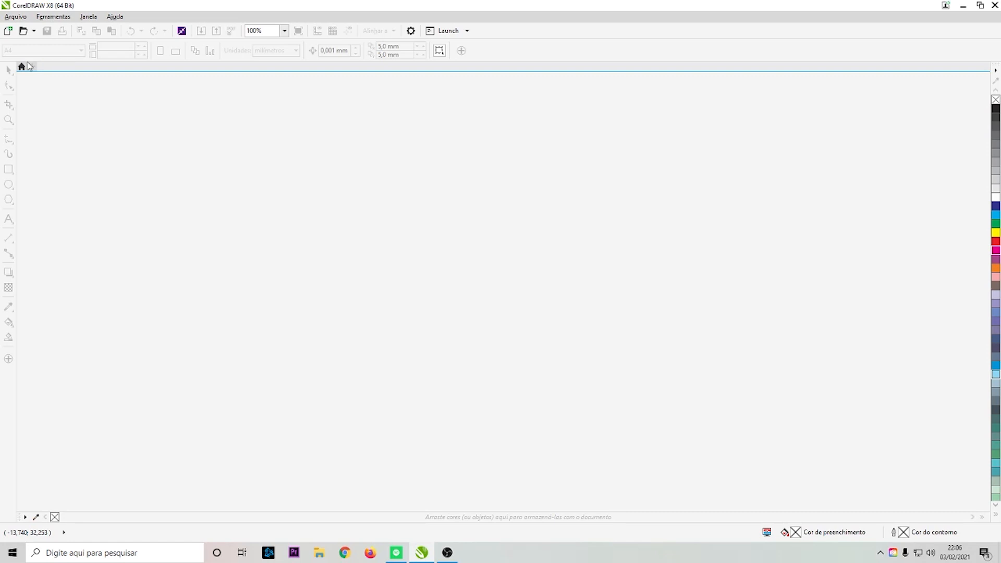
- Start a new document and name it JUJU
click(33, 67)
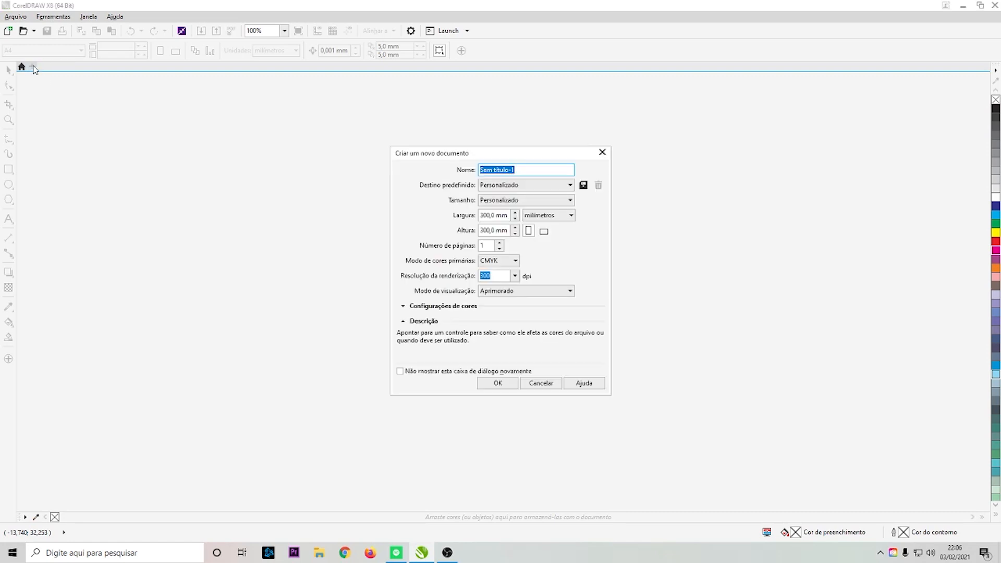
click(602, 152)
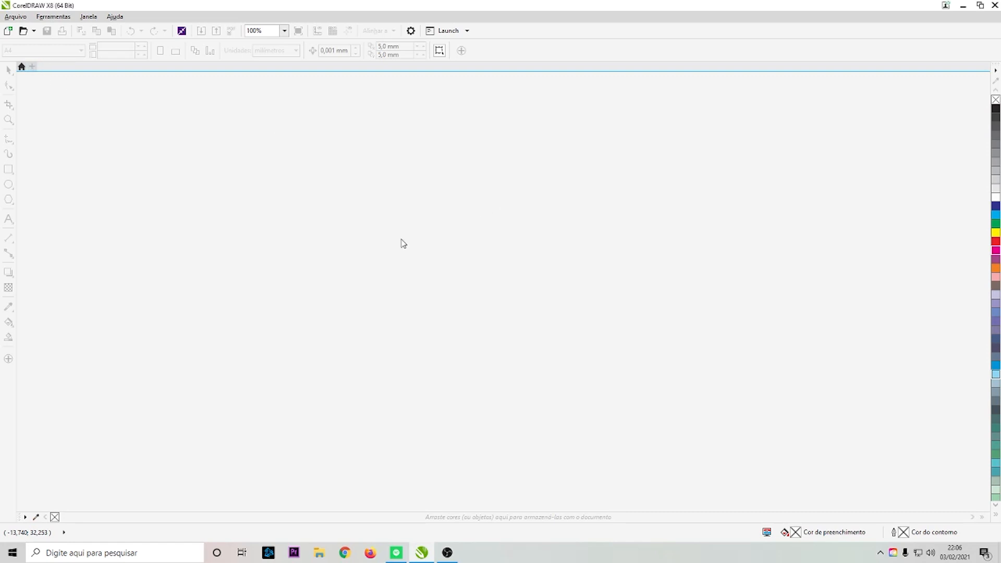
key(ctrl+n)
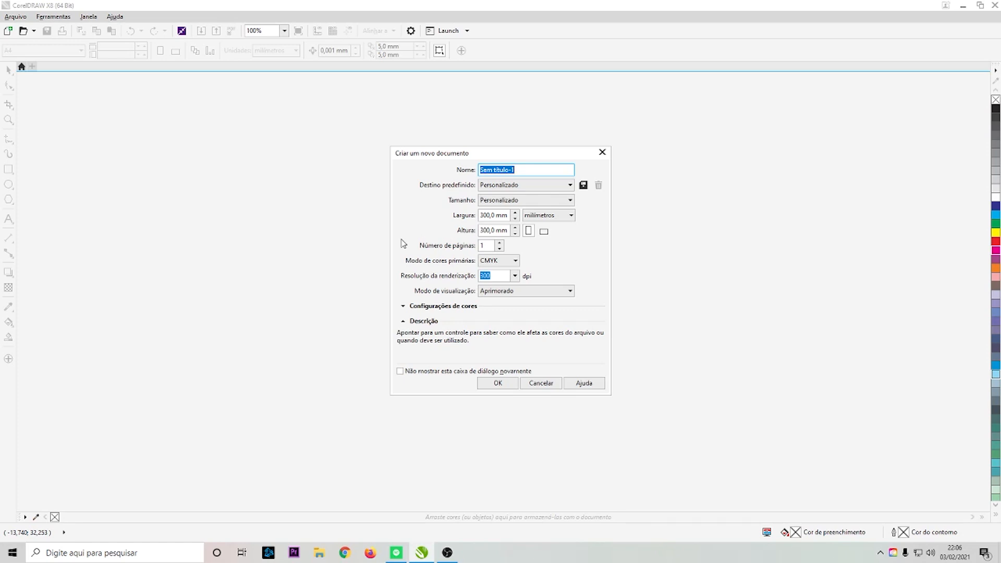
text(JUJU)
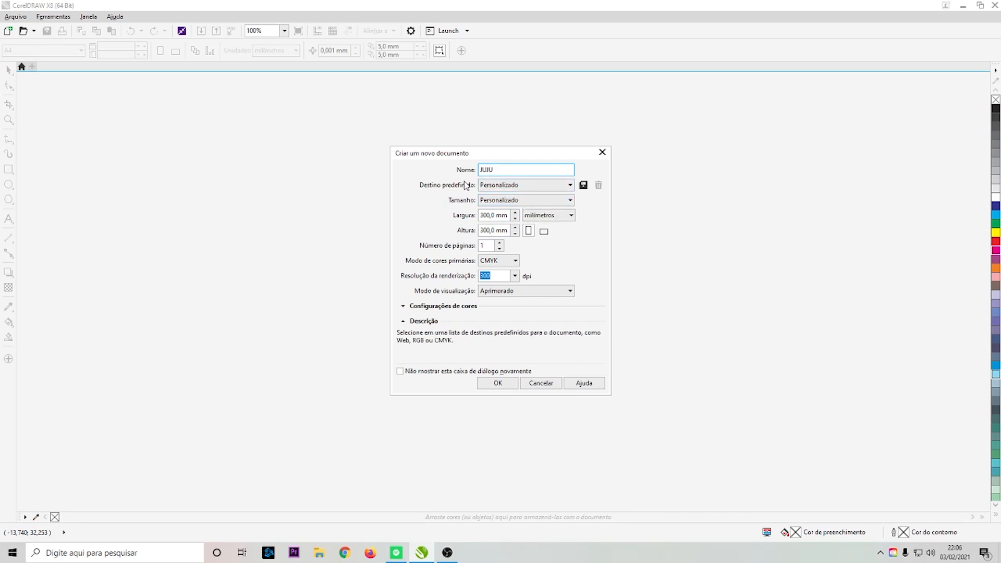
- Examine the preset destination and page size options in the new document settings
click(520, 186)
click(522, 188)
click(542, 200)
scroll(521, 261, up, 5)
scroll(528, 401, down, 3)
scroll(533, 313, up, 6)
click(589, 221)
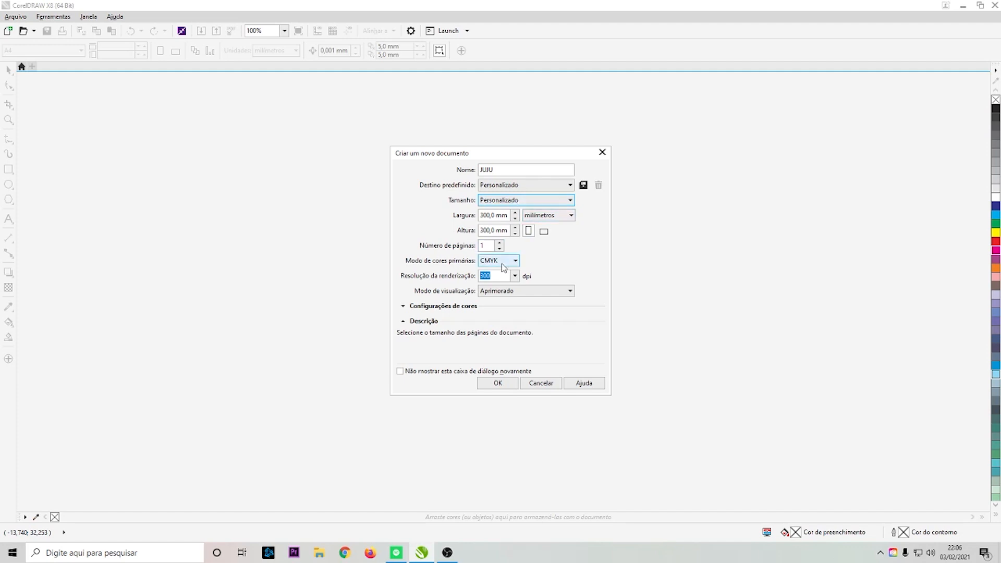
- Try the RGB colour mode, return to CMYK, and create the 300 × 300 mm document
click(502, 261)
click(500, 272)
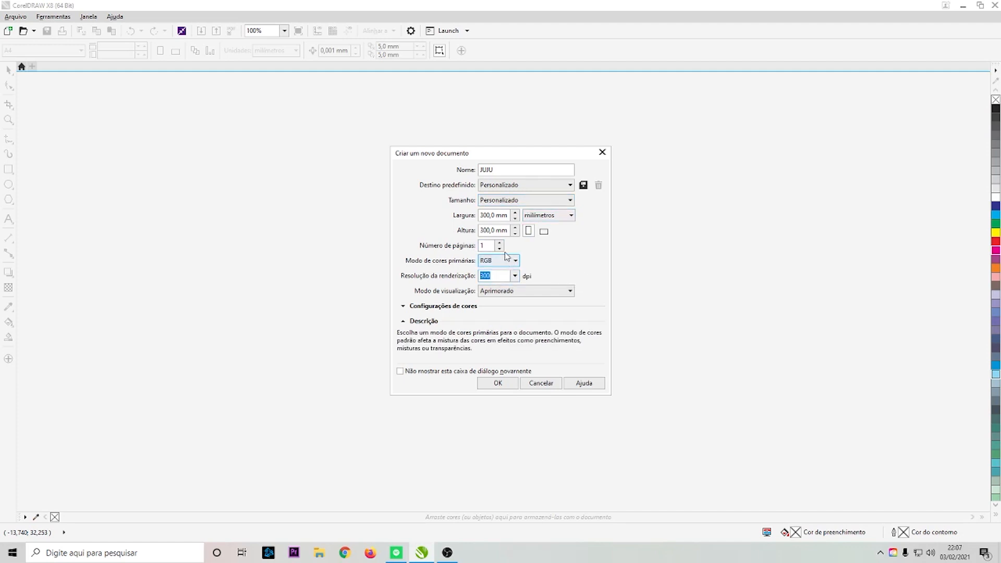
click(502, 262)
click(502, 280)
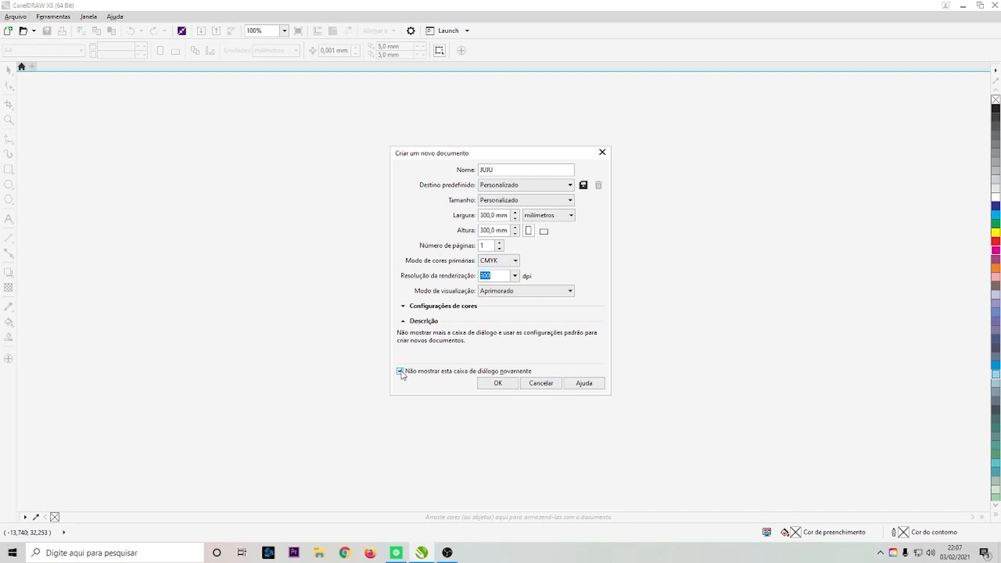
click(500, 384)
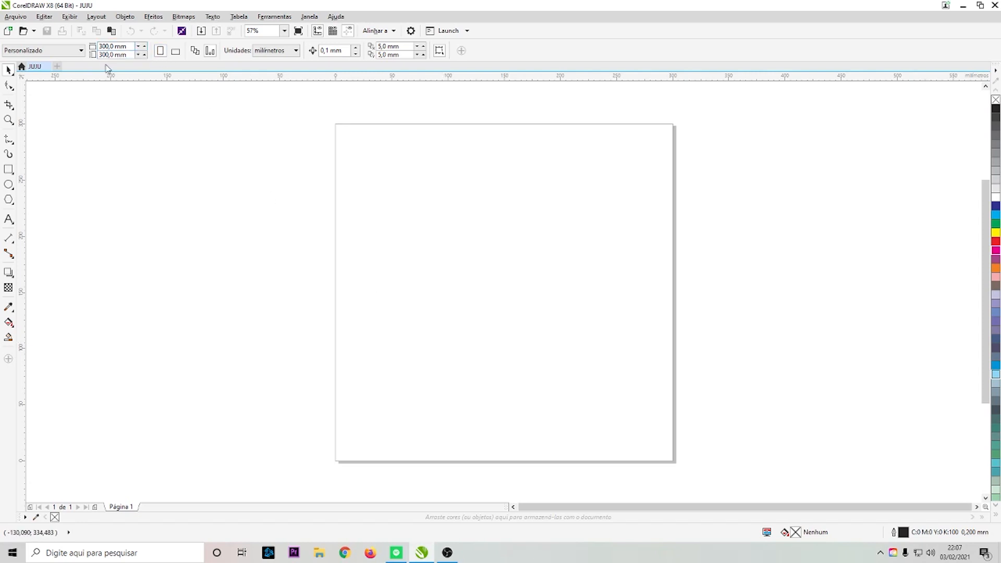
- Set the page size preset to A4 and browse the list of other preset page sizes
click(128, 50)
click(18, 51)
click(19, 73)
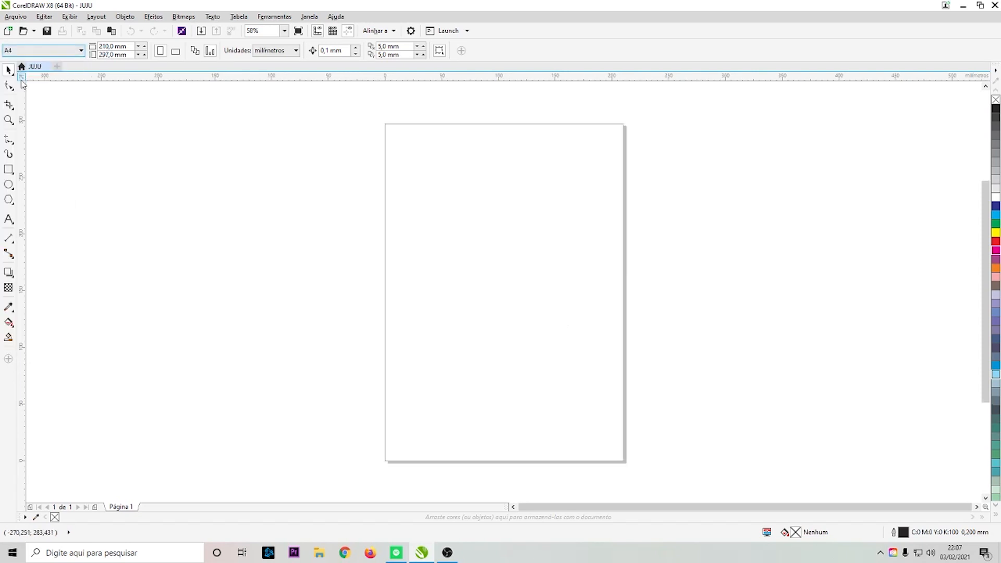
click(46, 52)
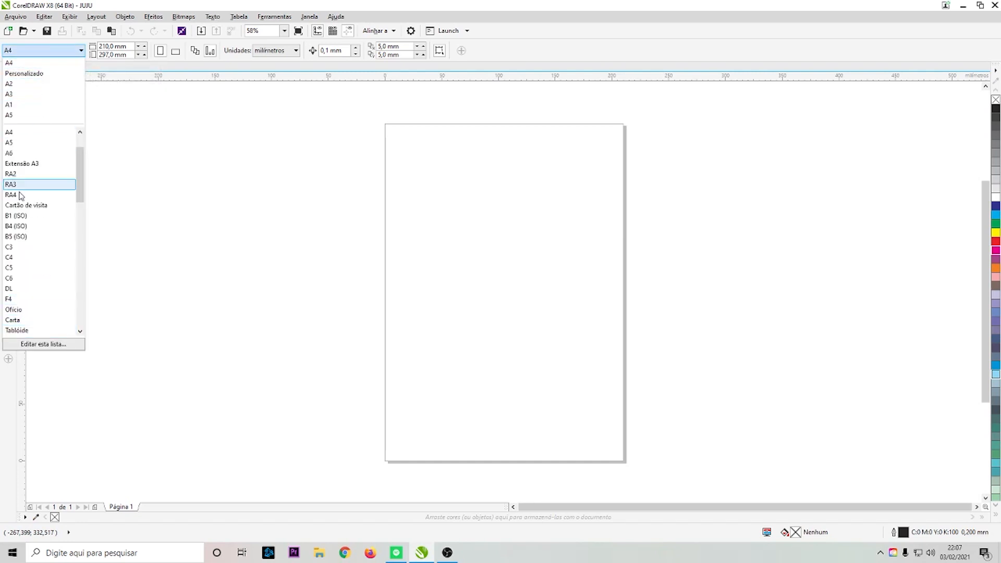
scroll(40, 194, down, 6)
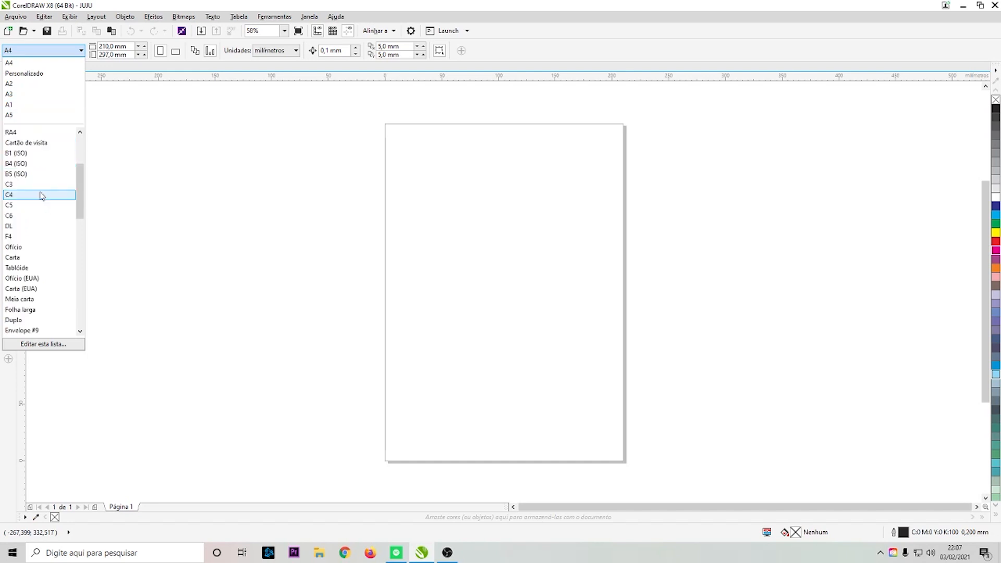
scroll(45, 271, down, 8)
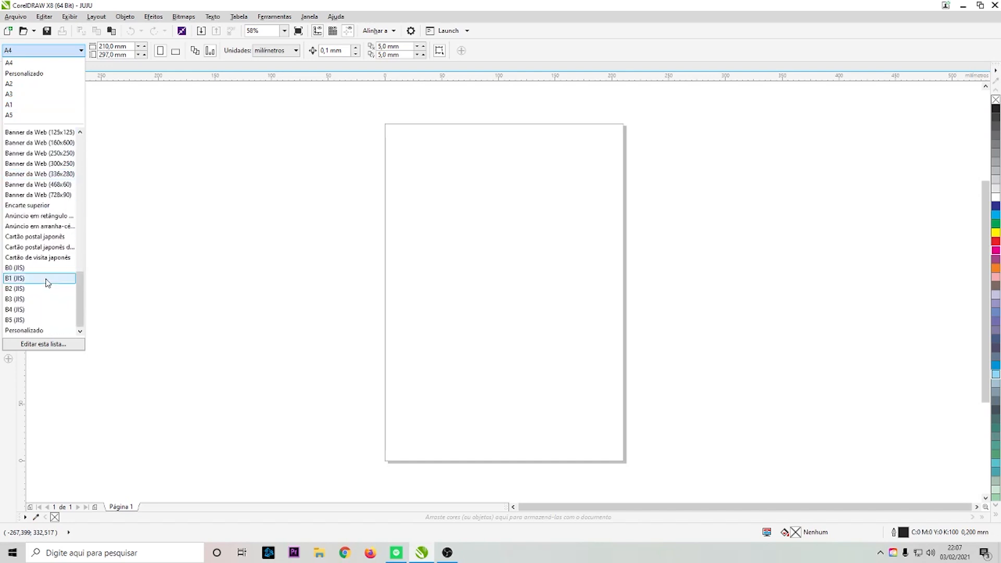
- Set the page width to 300 mm and the height to 250 mm
click(131, 48)
click(130, 47)
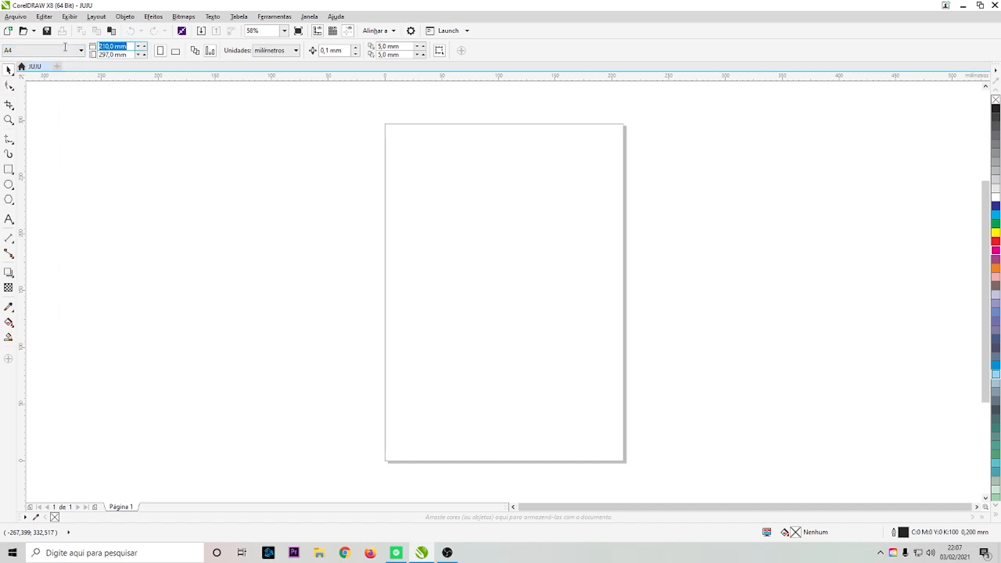
text(300)
key(Return)
click(123, 55)
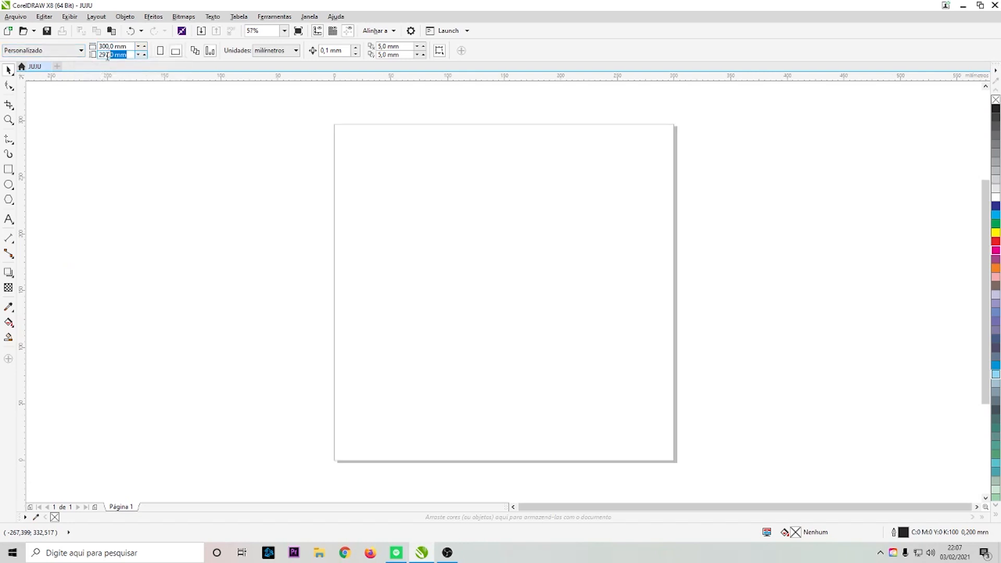
text(250)
key(Return)
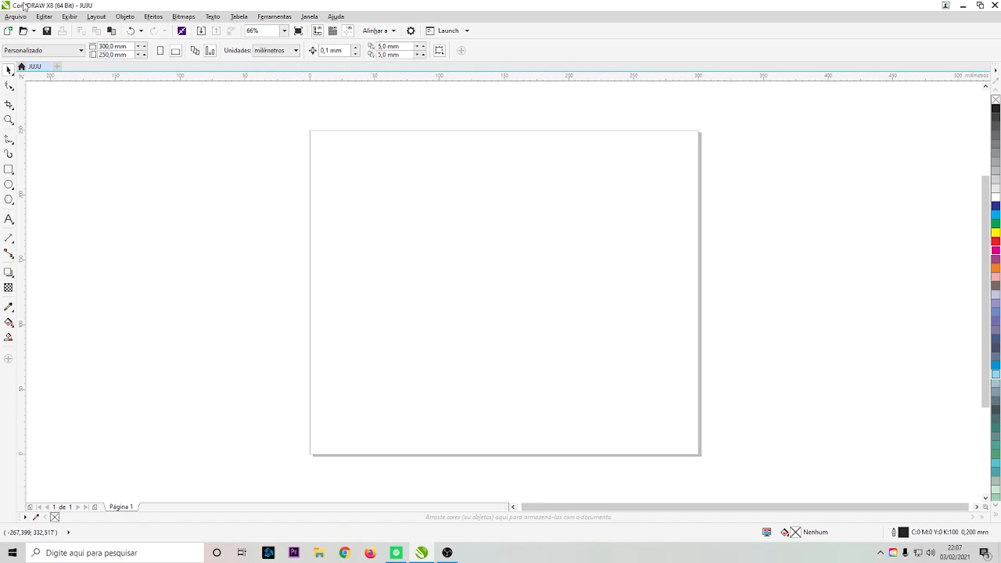
- Switch the page to portrait orientation and glance over the available drawing units
click(161, 51)
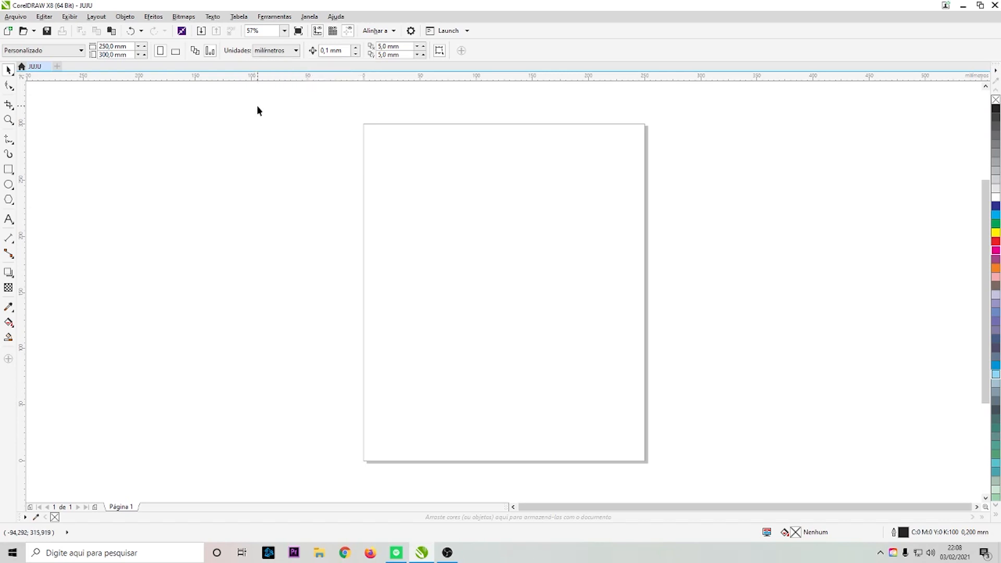
click(267, 52)
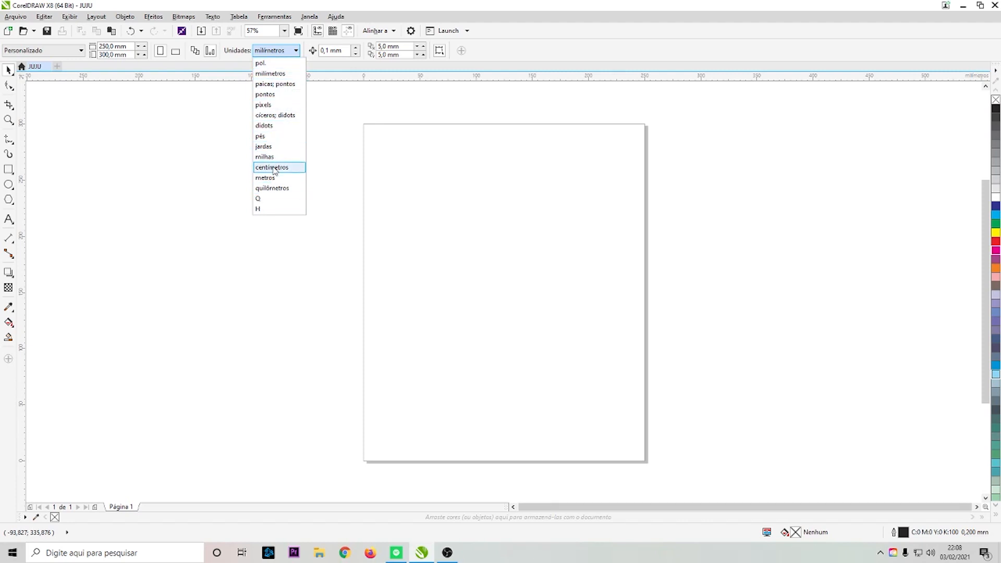
click(491, 255)
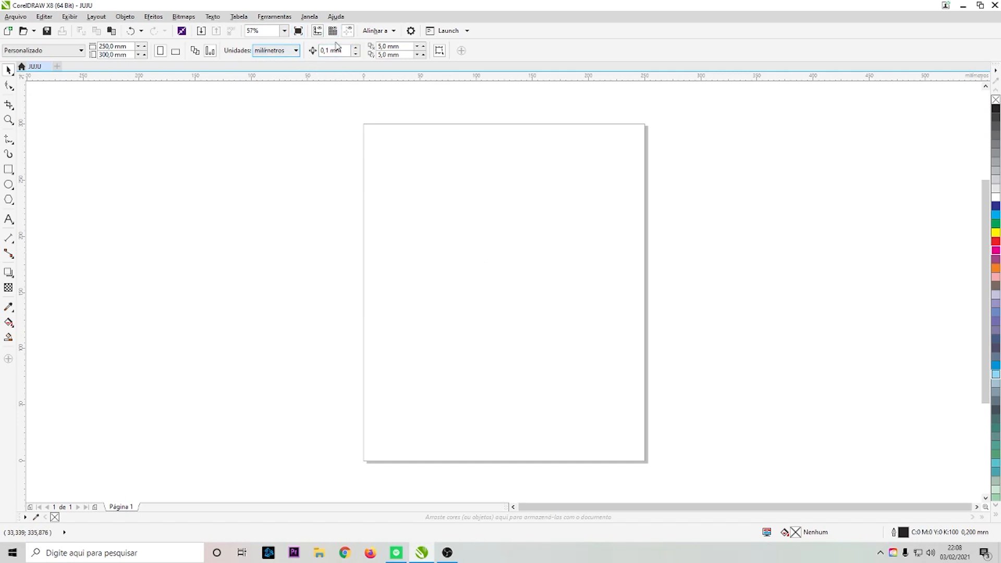
- Draw a square about 73 mm wide in the page's upper left area and fill it magenta
click(8, 168)
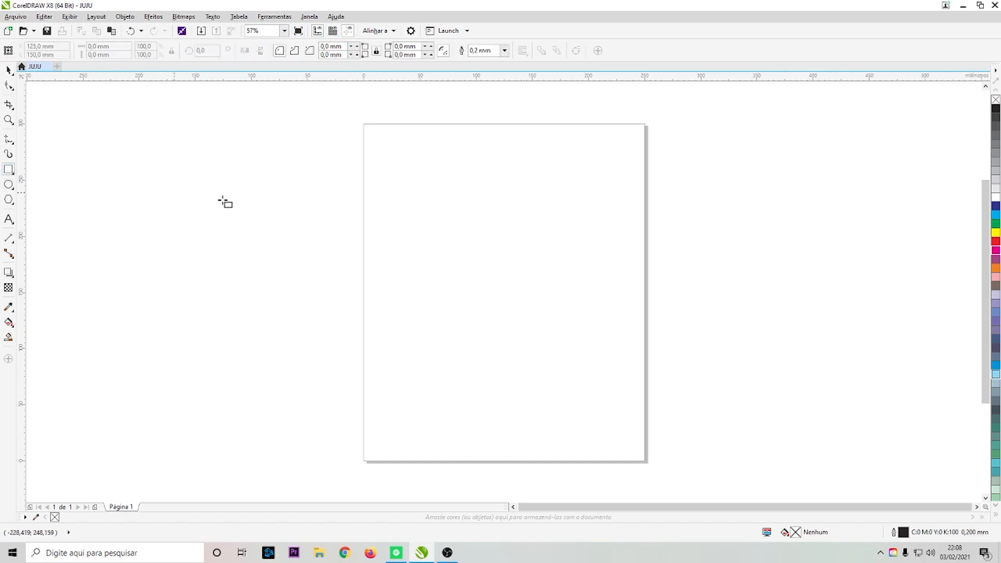
drag(392, 183, 475, 265)
click(996, 253)
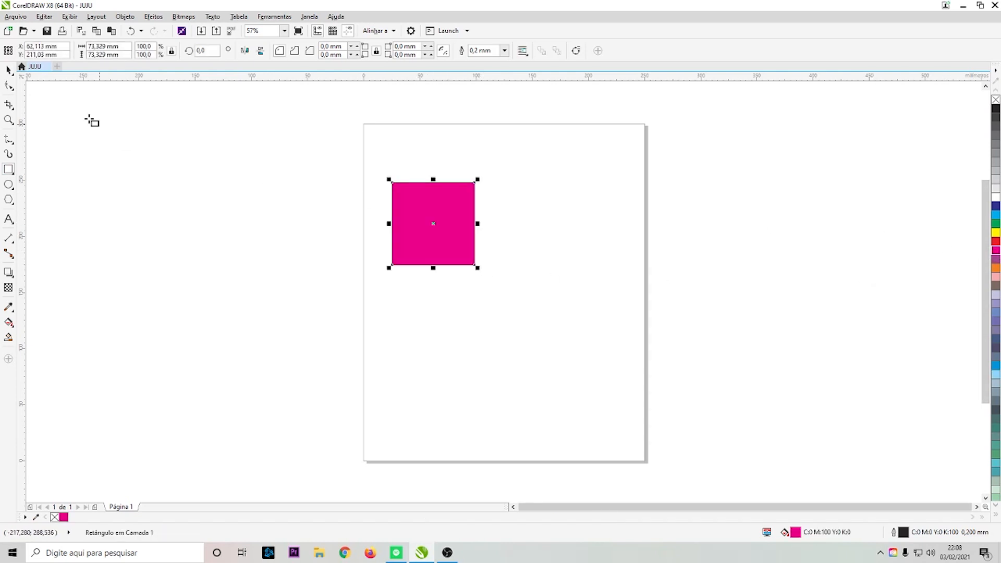
- Select the square and nudge it up and back down with the arrow keys
click(9, 69)
drag(374, 150, 503, 317)
key(Up)
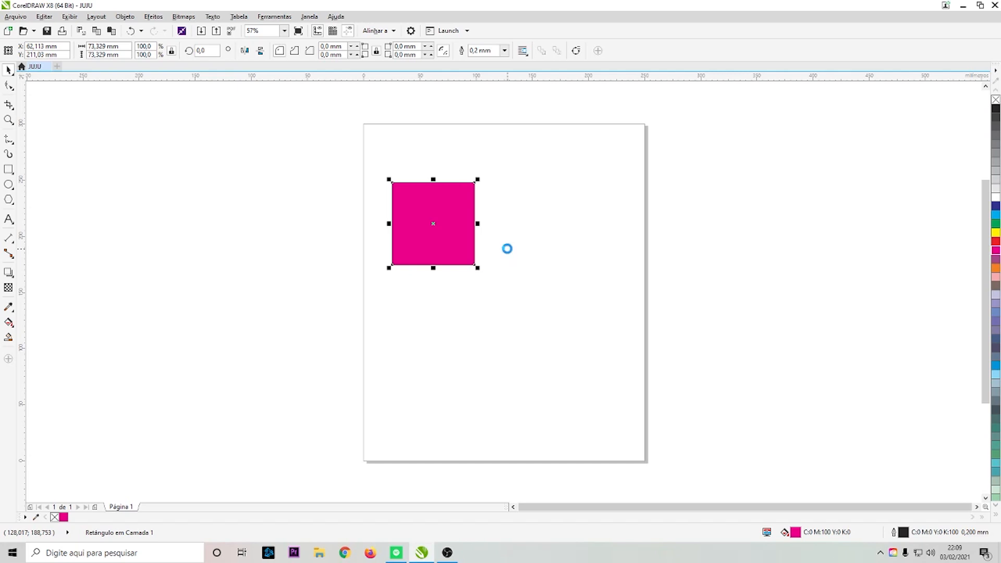
key(Up)
key(Down)
key(Down)
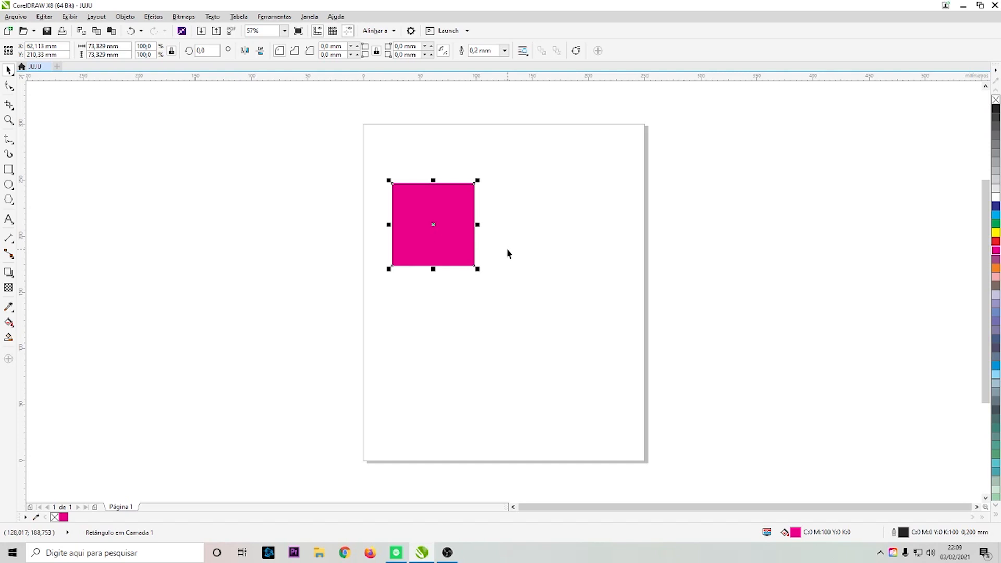
- Set the nudge distance to 10 mm and reselect the square
click(314, 163)
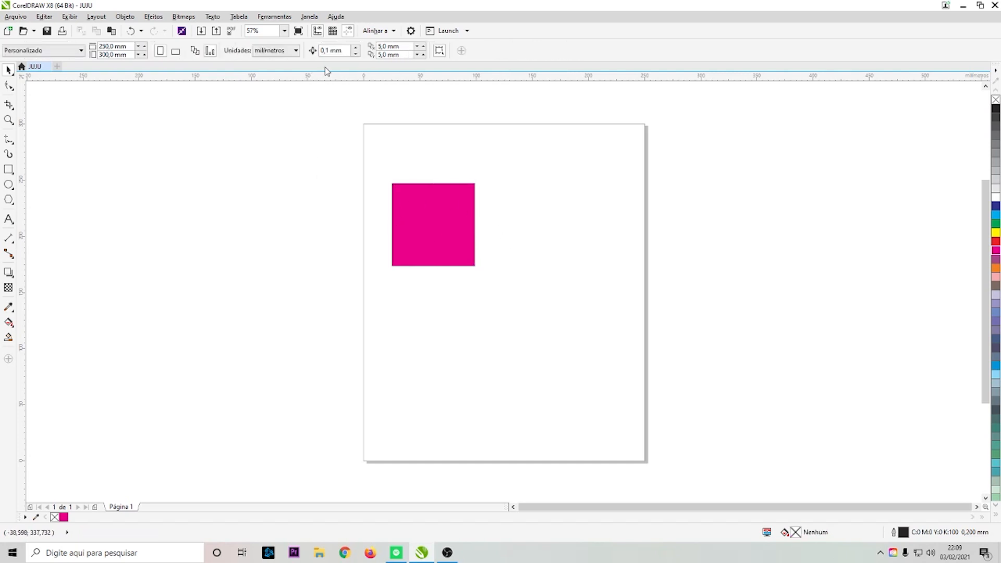
click(346, 50)
text(1)
key(Return)
click(472, 218)
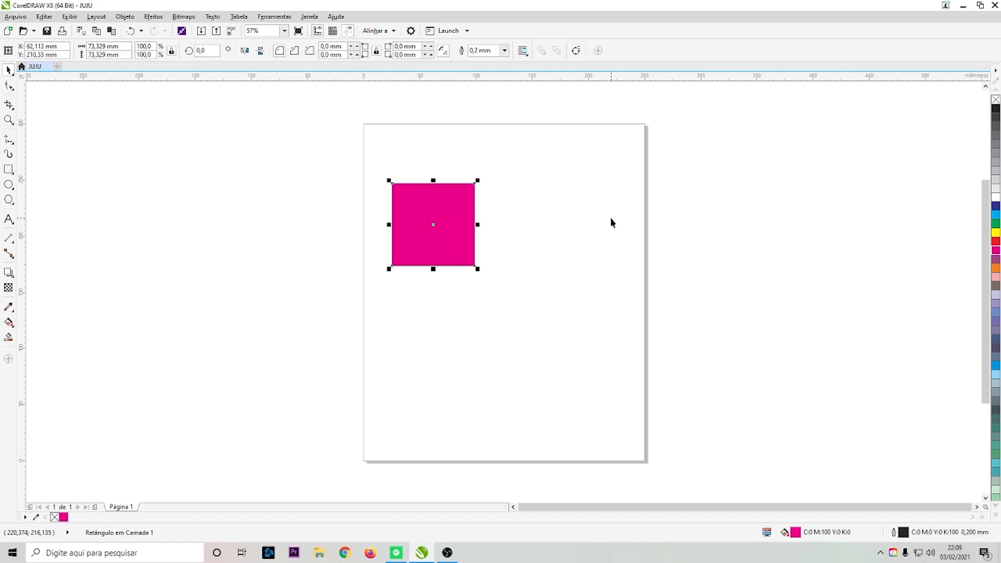
- Nudge the square down, back up and to the right in 10 mm steps
key(Down)
key(Down)
key(Down)
key(Down)
key(Down)
key(Down)
key(Down)
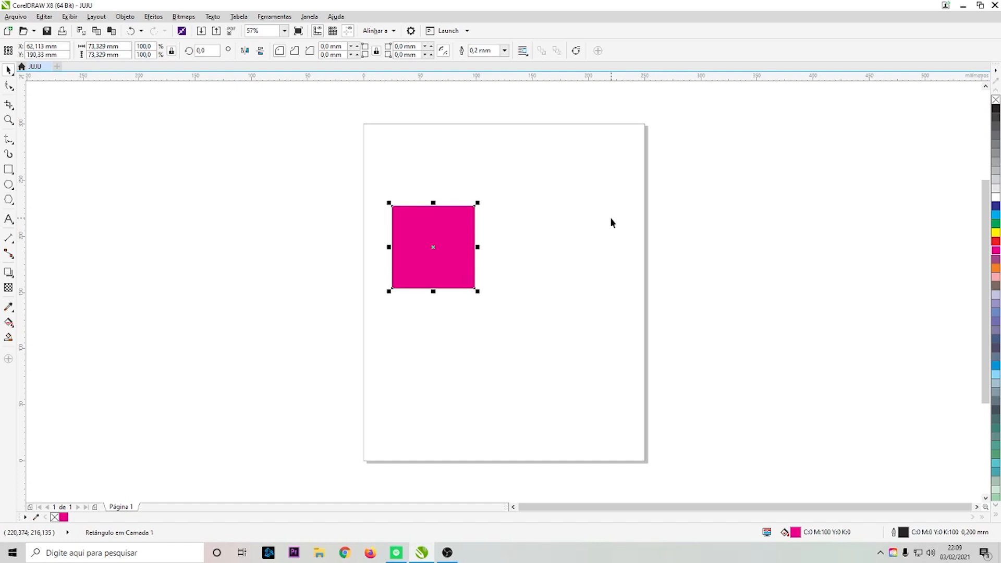
key(Down)
key(Down)
key(Down)
key(Down)
key(Down)
key(Down)
key(Down)
key(Down)
key(Down)
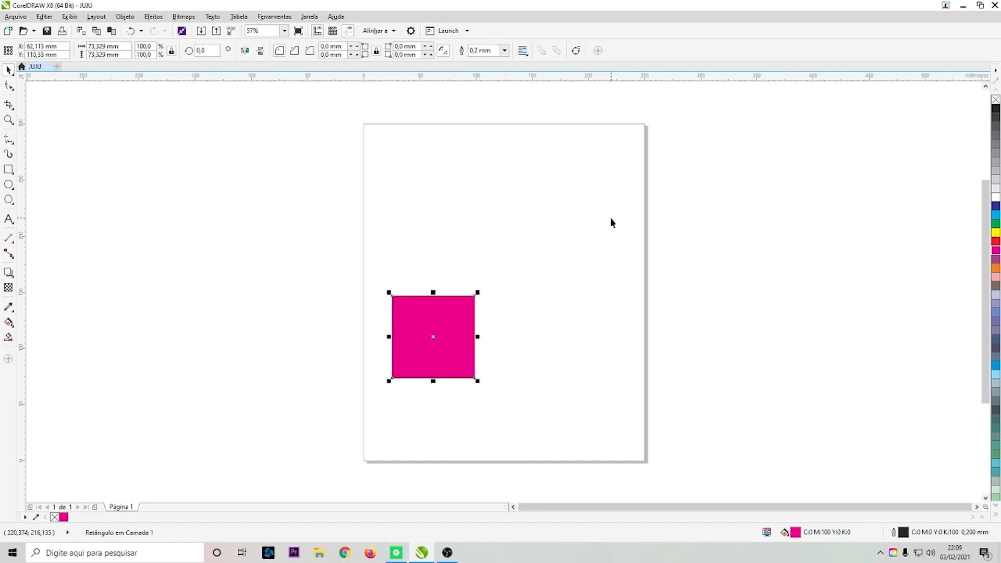
key(Down)
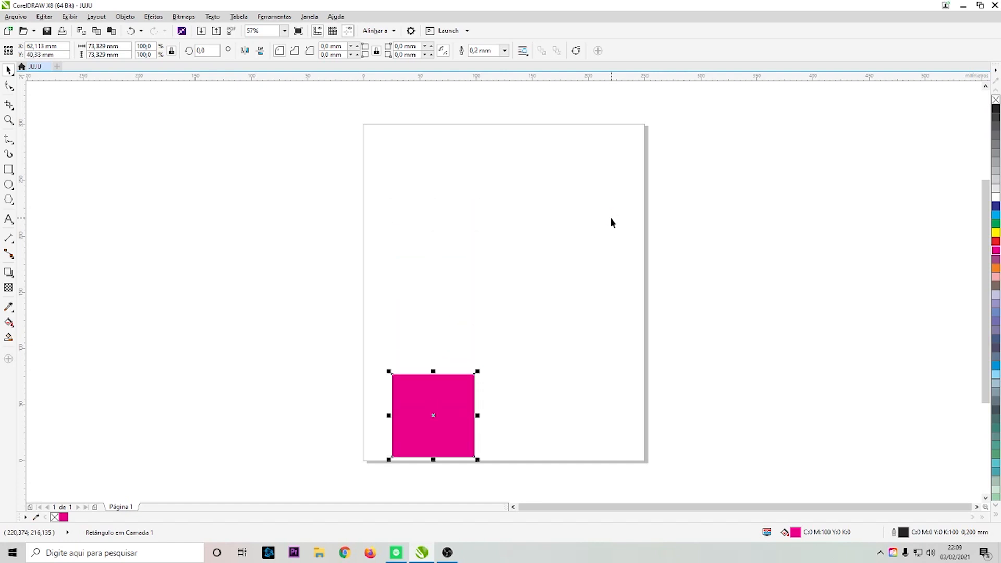
key(Up)
key(Up)
key(Up)
key(Up)
key(Up)
key(Up)
key(Up)
key(Up)
key(Up)
key(Up)
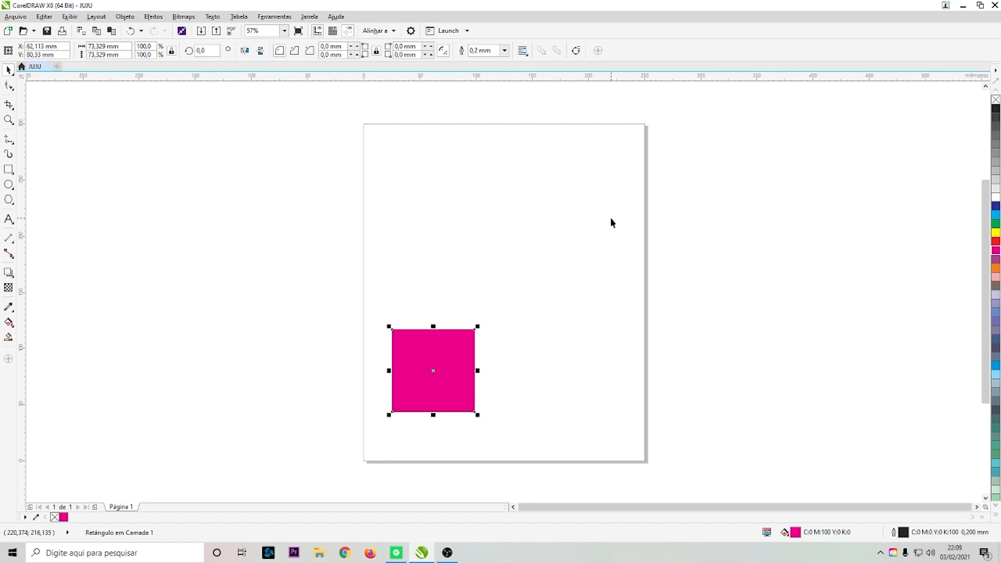
key(Up)
key(Up)
key(Up)
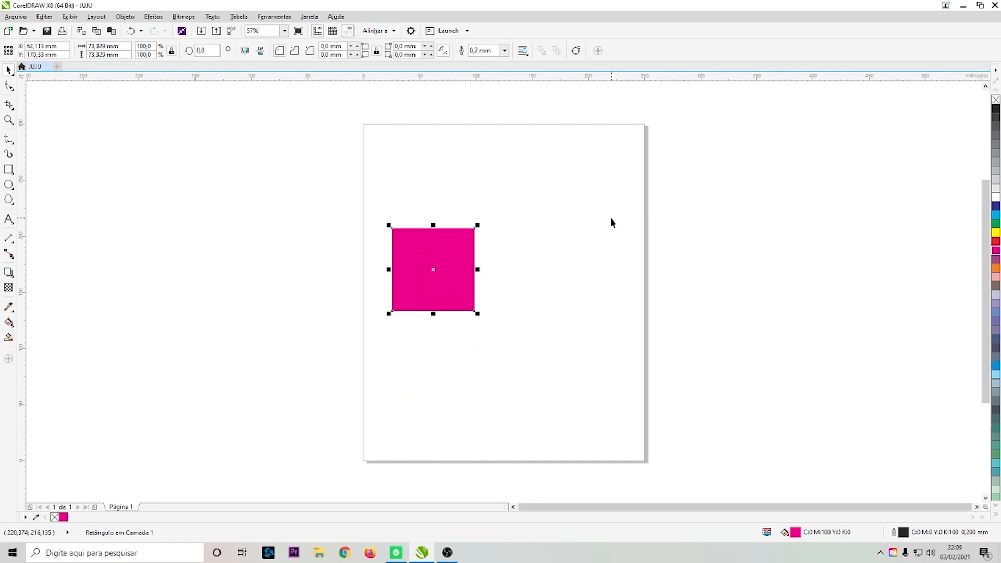
key(Left)
key(Right)
key(Right)
key(Right)
- Set the nudge distance back to 0,1 mm
click(317, 105)
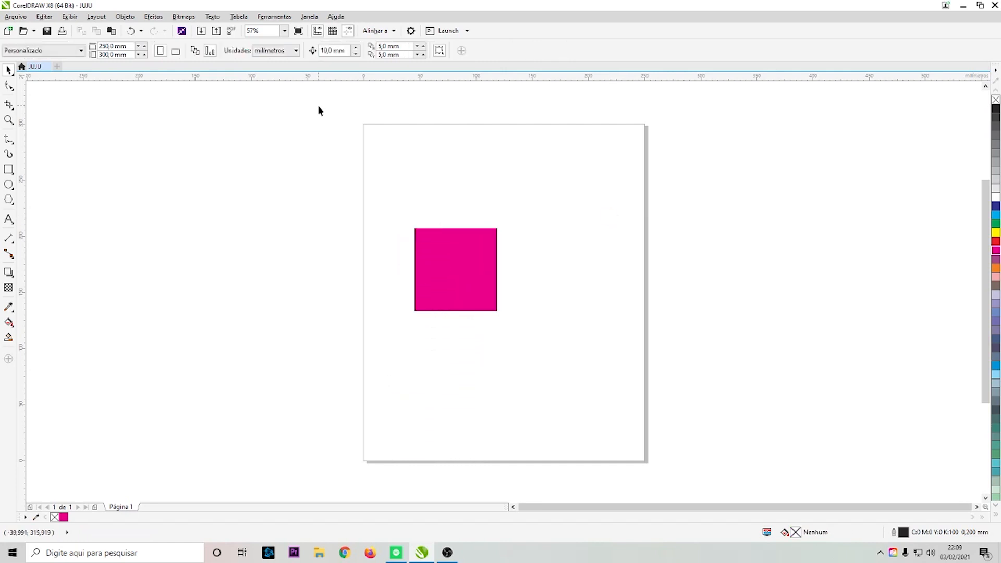
drag(347, 51, 316, 54)
text(0,1)
key(Return)
- Duplicate the square with the 5 mm duplicate offset and select the copy
click(441, 256)
click(416, 103)
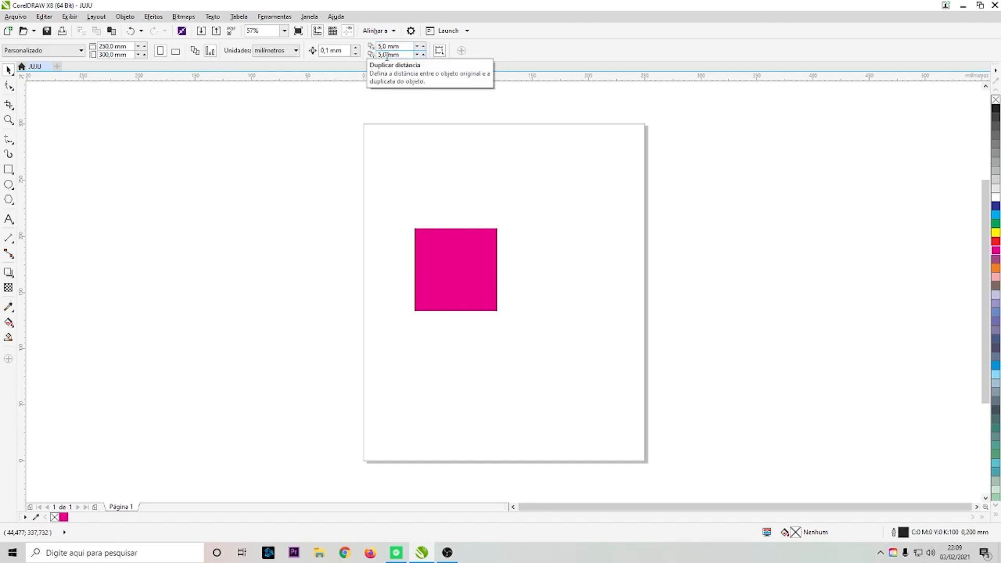
click(451, 265)
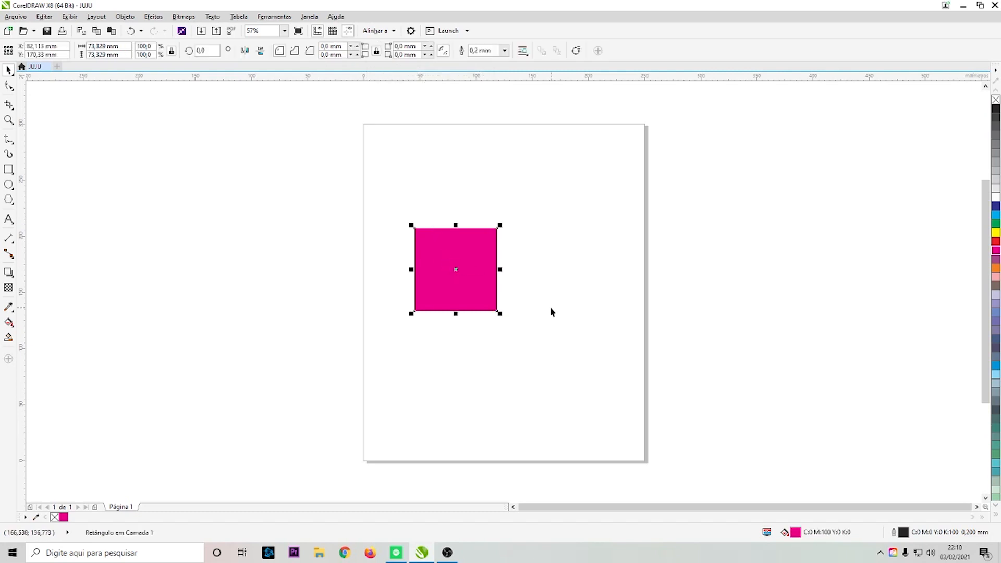
key(ctrl+d)
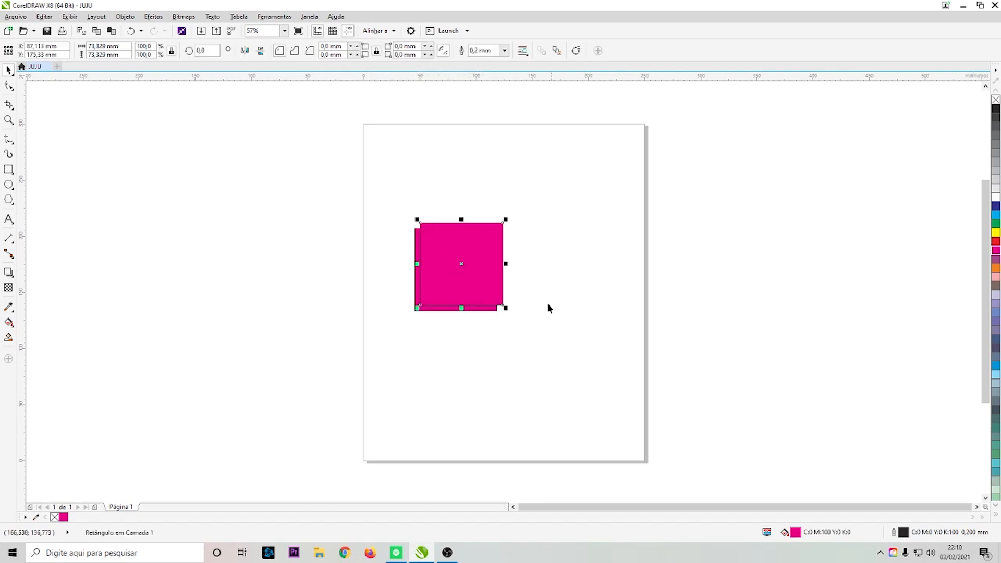
click(393, 104)
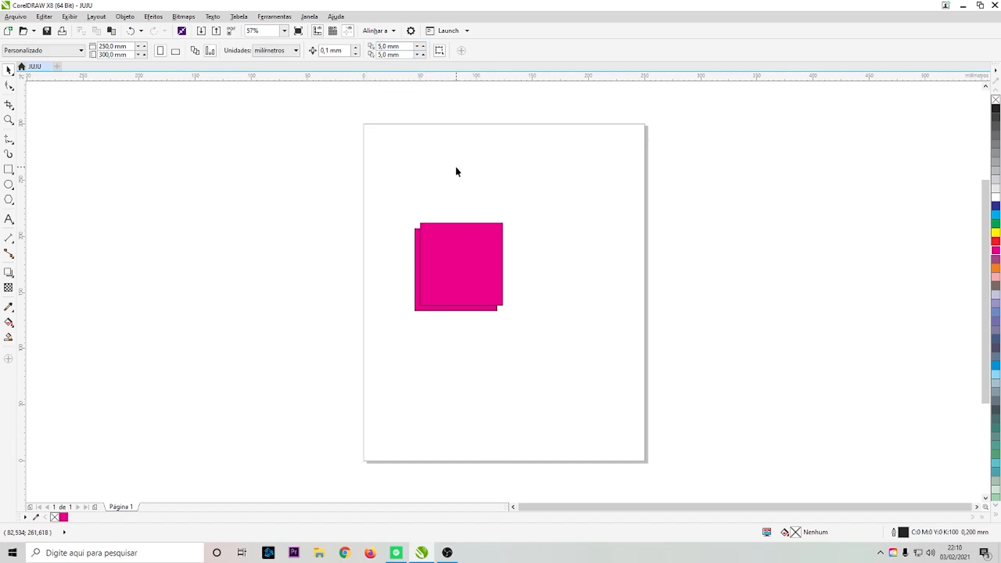
click(477, 244)
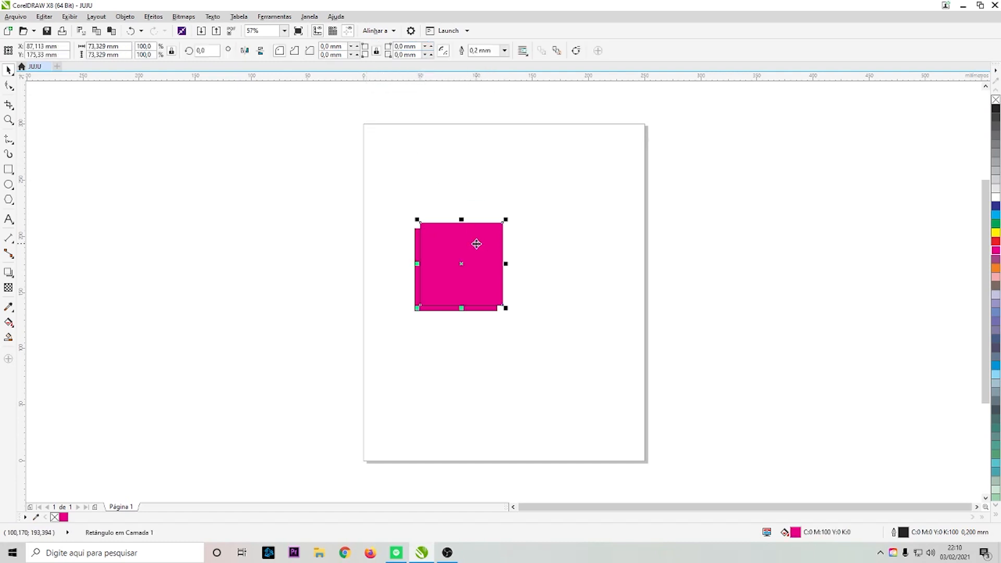
- Delete the duplicated square and then the original square from the page
key(Delete)
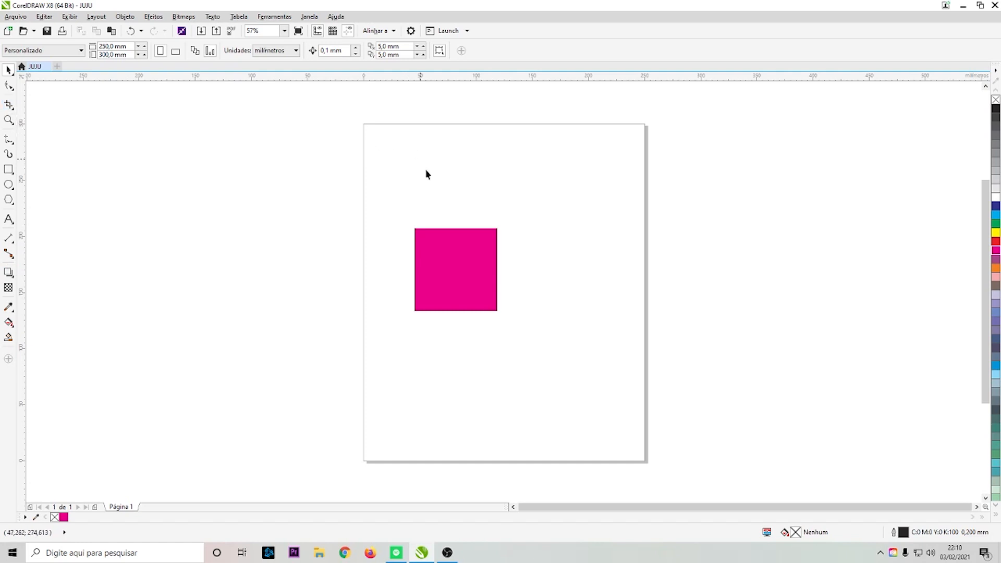
click(465, 264)
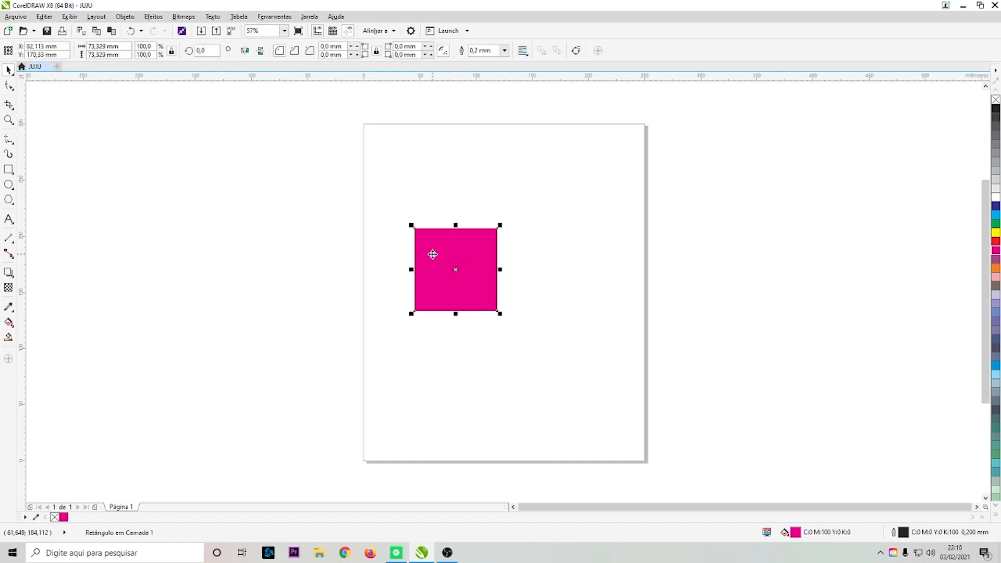
key(Delete)
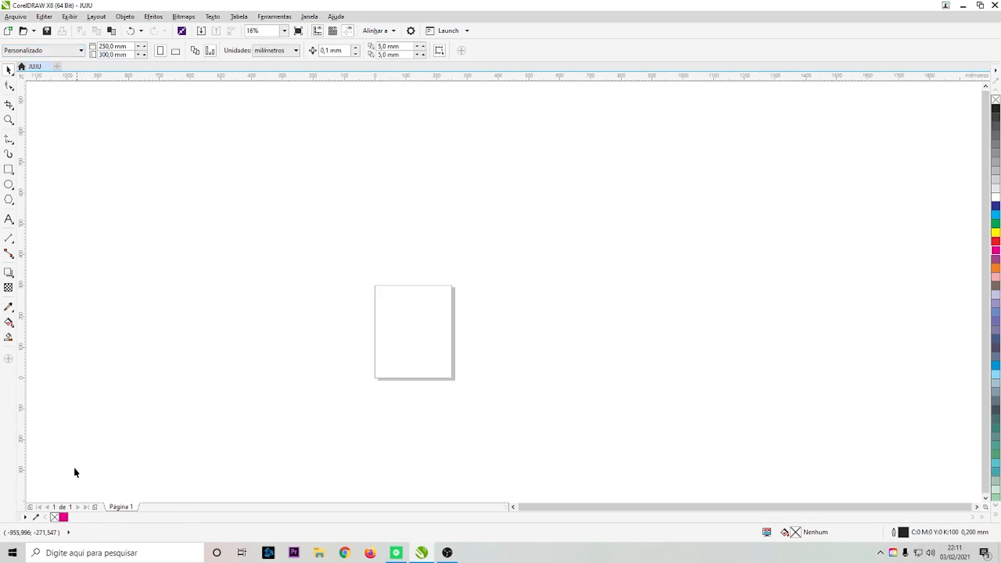
- Add three new pages to the document
click(96, 507)
click(95, 508)
click(95, 507)
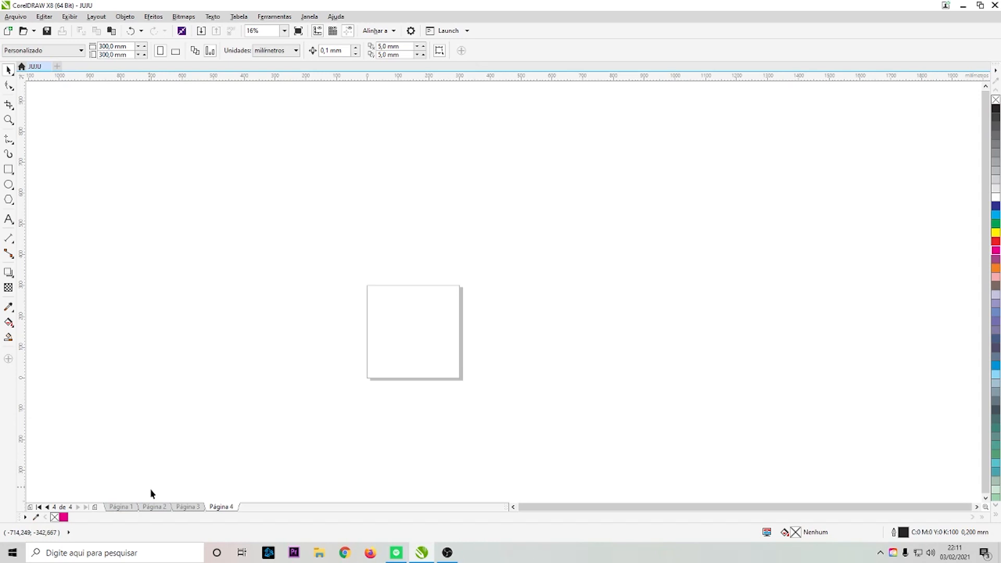
- Draw a triangle with the Polygon tool on page 4, about 130 by 113 mm
click(8, 199)
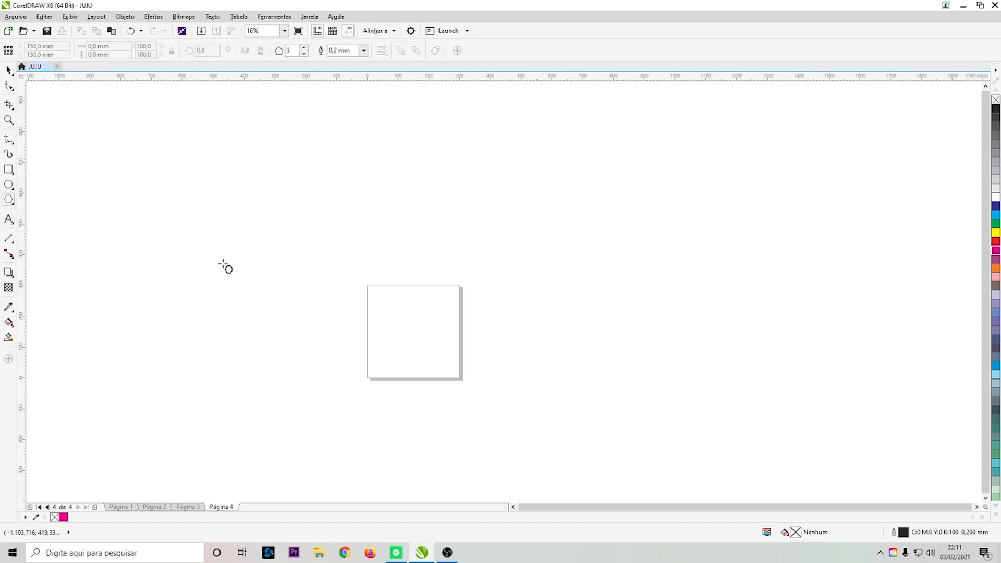
drag(394, 304, 441, 345)
click(8, 72)
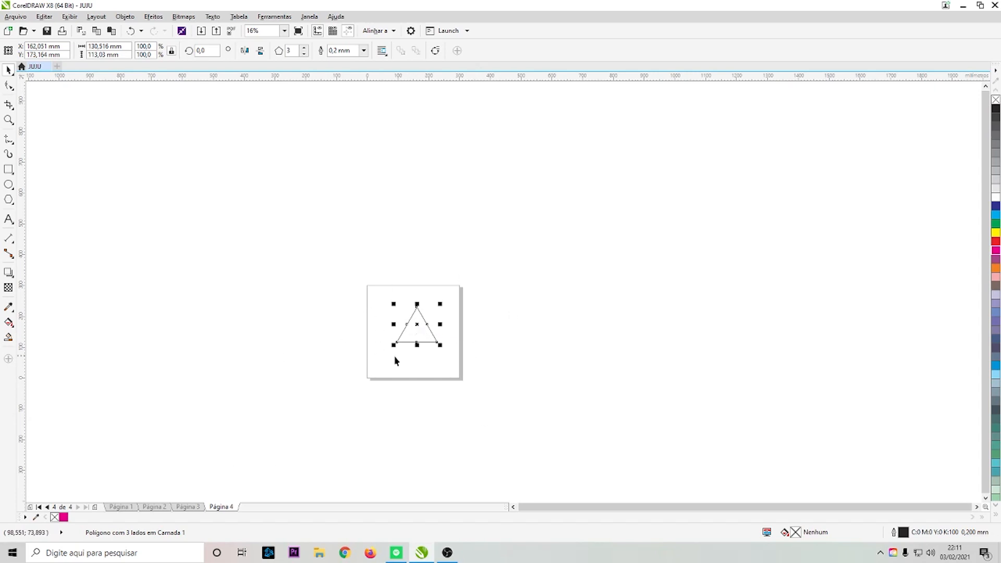
- Move the triangle off the page onto the desktop and switch through pages 3, 2 and 1
drag(415, 329, 533, 322)
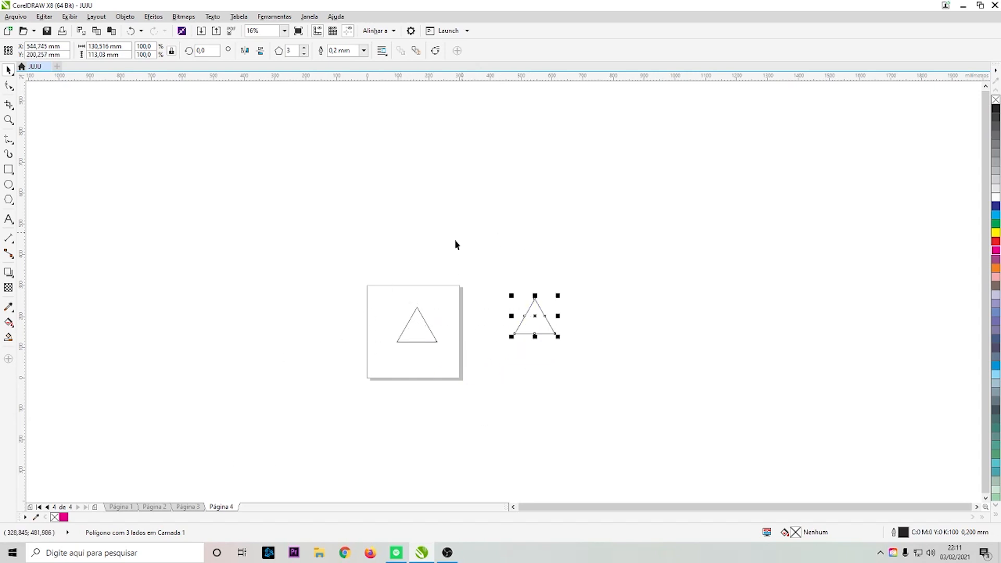
click(189, 507)
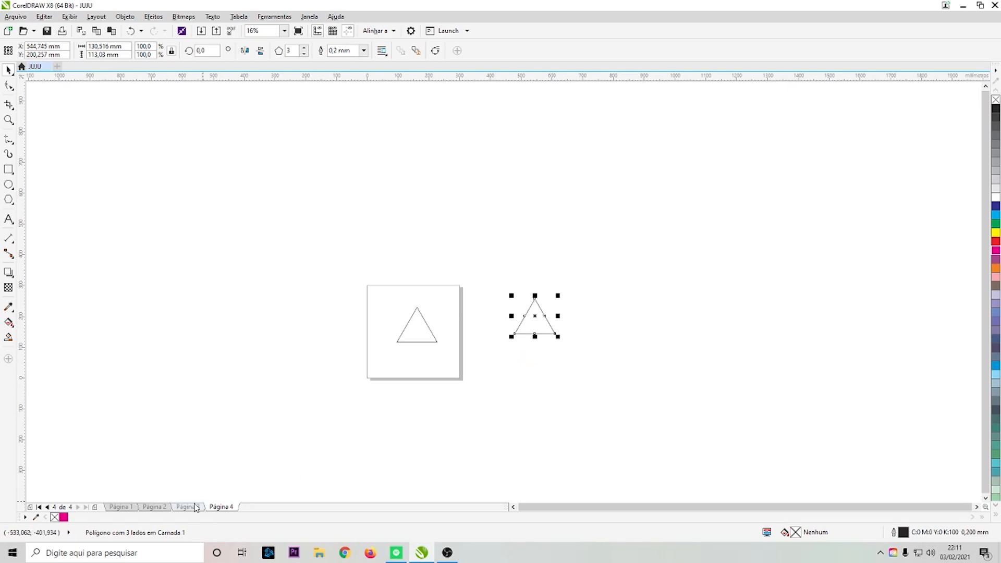
click(157, 508)
click(121, 507)
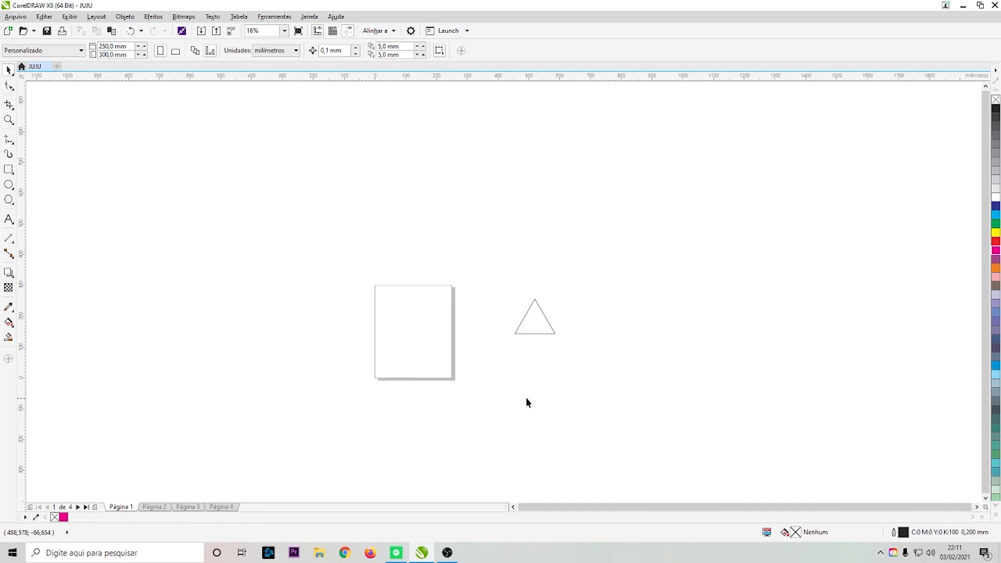
- Select the triangle on the desktop, fill it yellow and shift it slightly
click(534, 321)
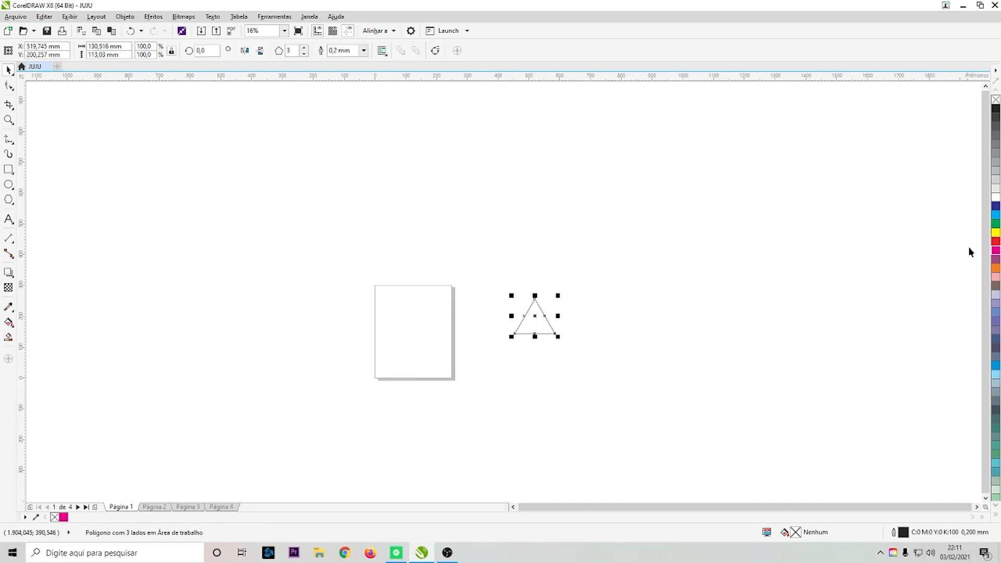
click(995, 232)
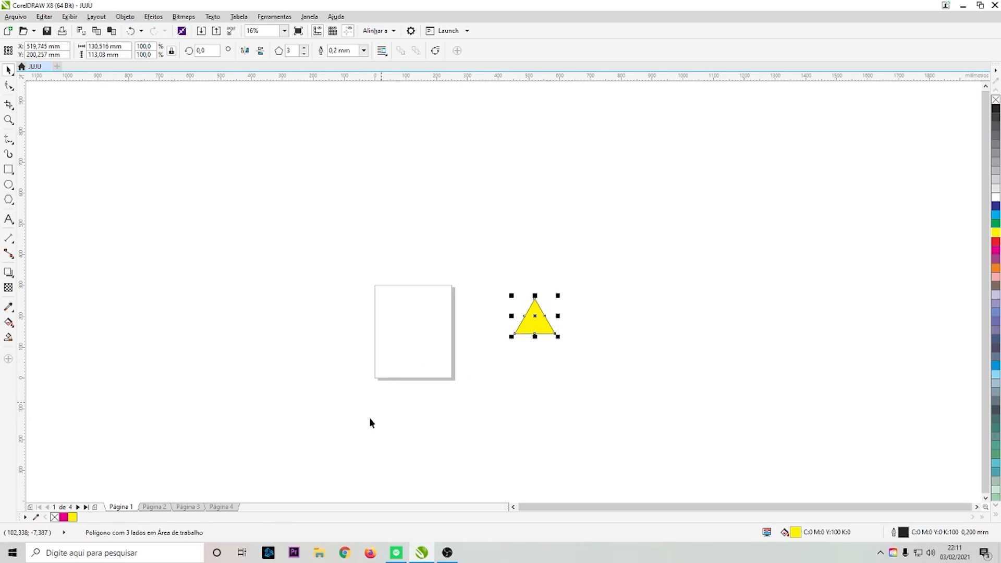
drag(536, 317, 532, 323)
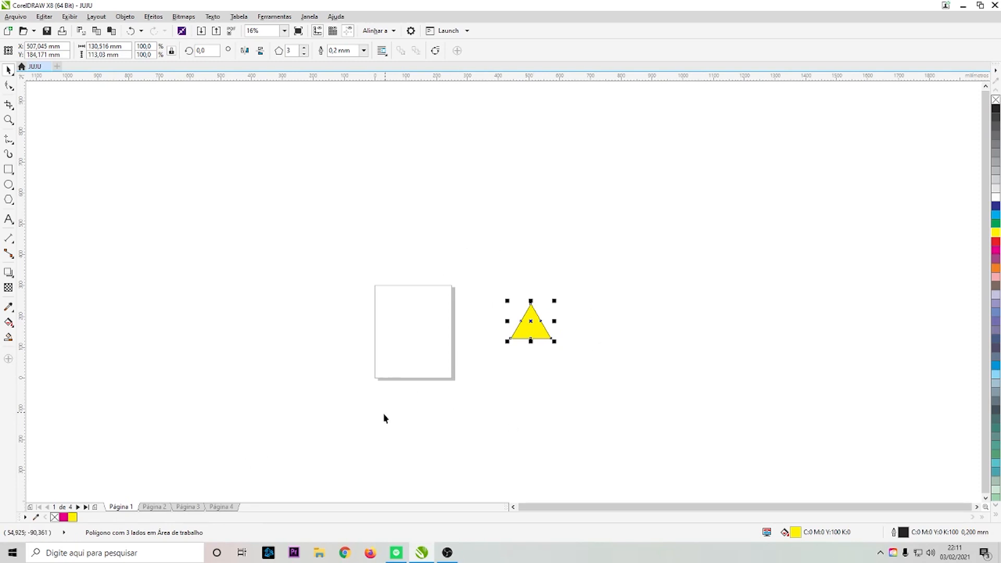
- Switch to page 2 and drag the triangle onto that page
click(162, 508)
drag(524, 331, 404, 330)
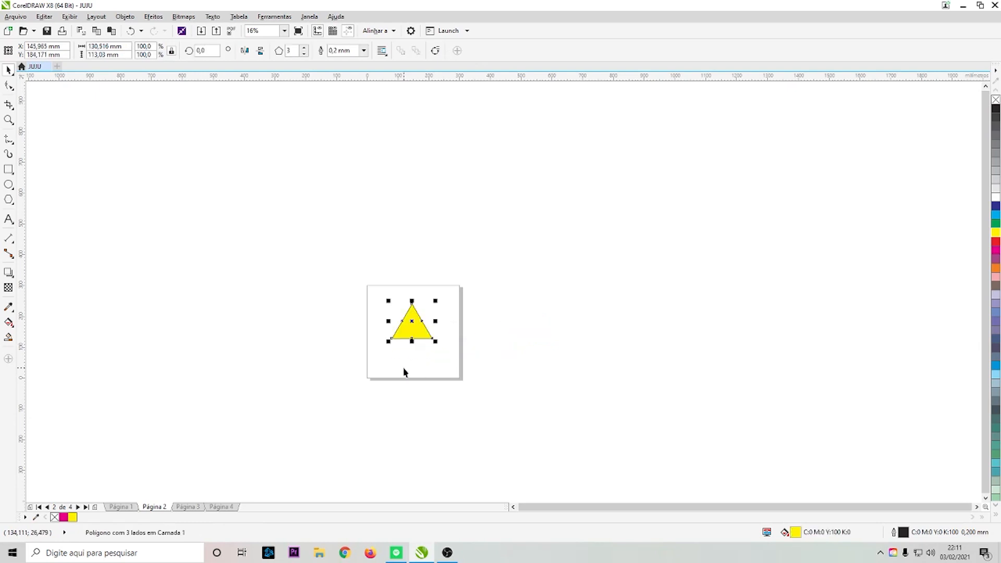
- Switch to the other pages and back to page 2 to check where the triangle appears
click(194, 510)
click(117, 509)
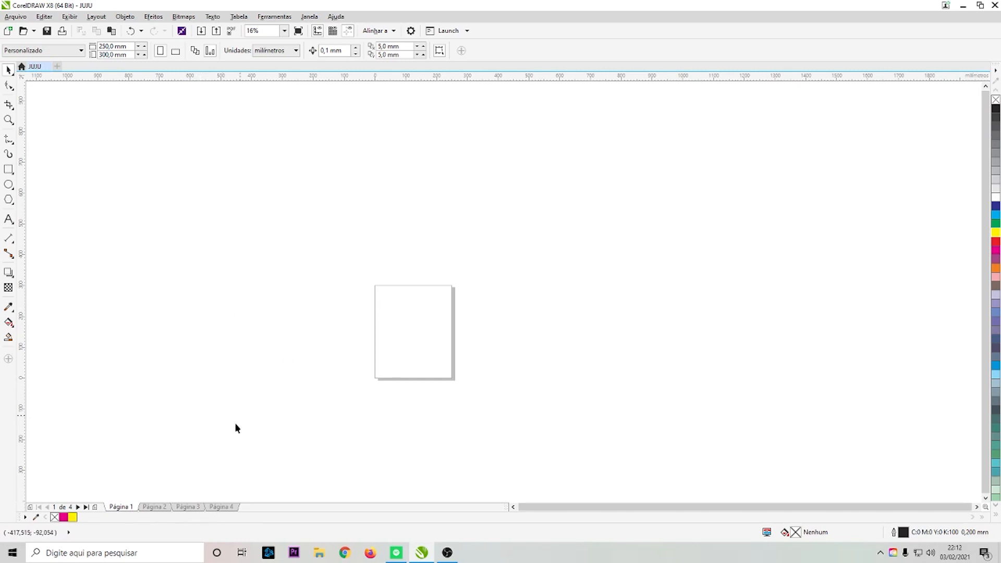
click(159, 507)
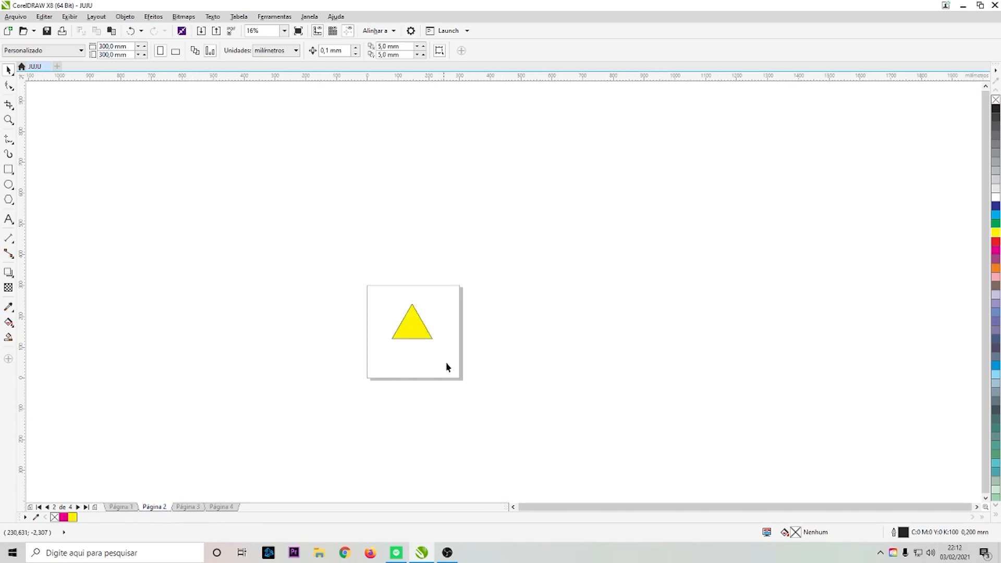
- Drag the triangle off page 2 onto the desktop and select it from page 3
click(435, 337)
drag(435, 337, 548, 340)
click(188, 507)
click(562, 338)
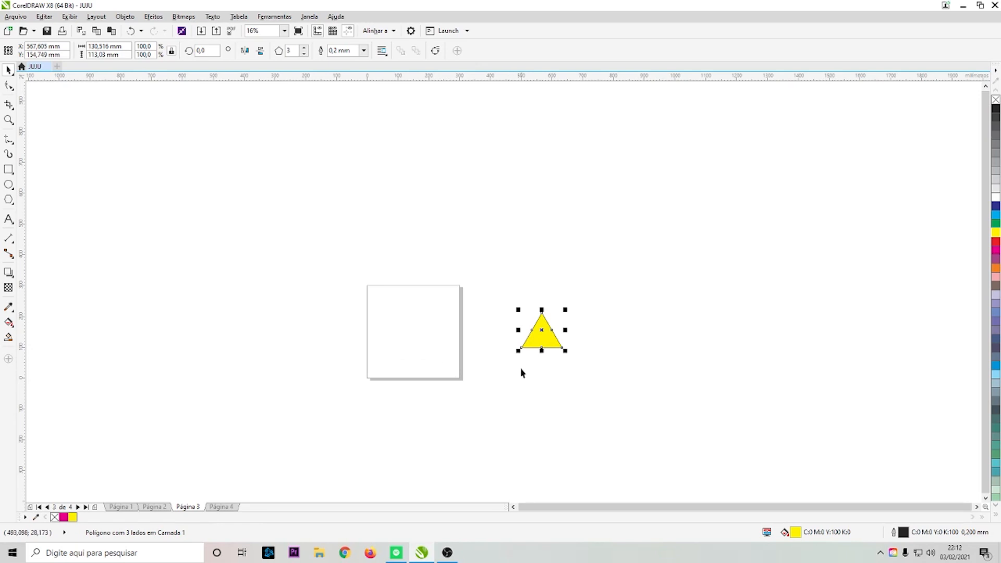
- Return to page 2 and move the triangle back onto the page, snapping it to the page centre
click(154, 507)
drag(550, 334, 416, 334)
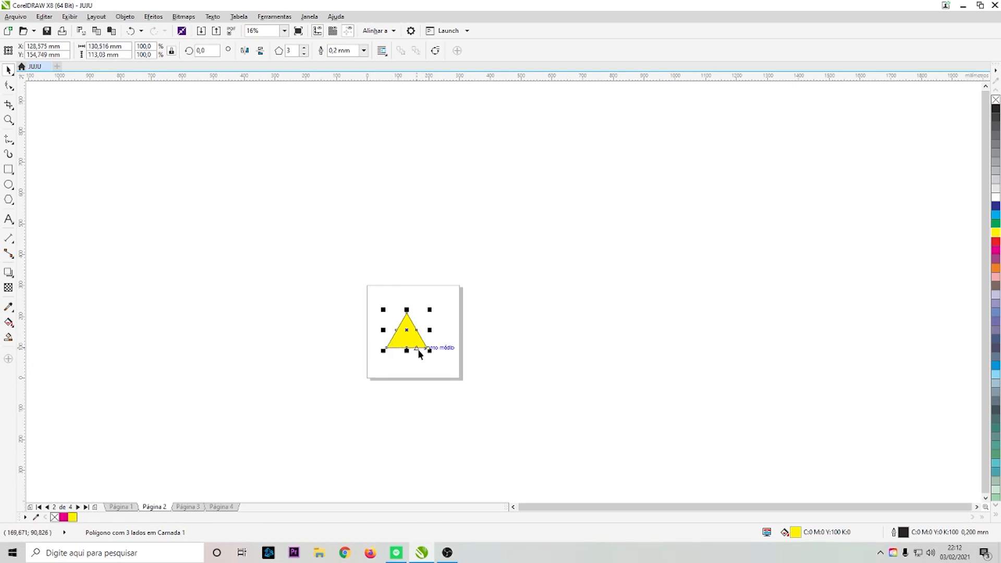
drag(421, 349, 418, 350)
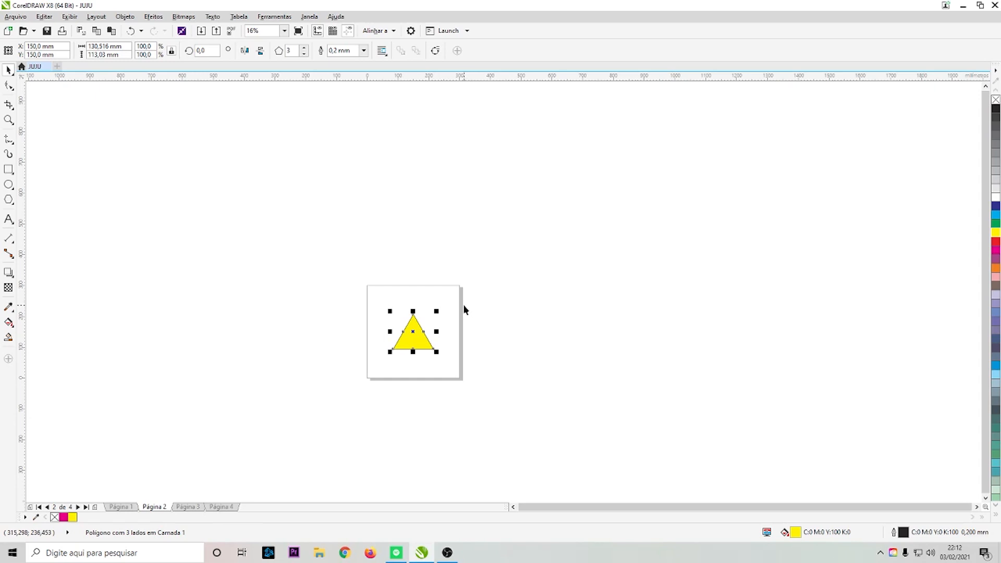
- Zoom in to the triangle and back out to view the whole page
key(F5)
key(F4)
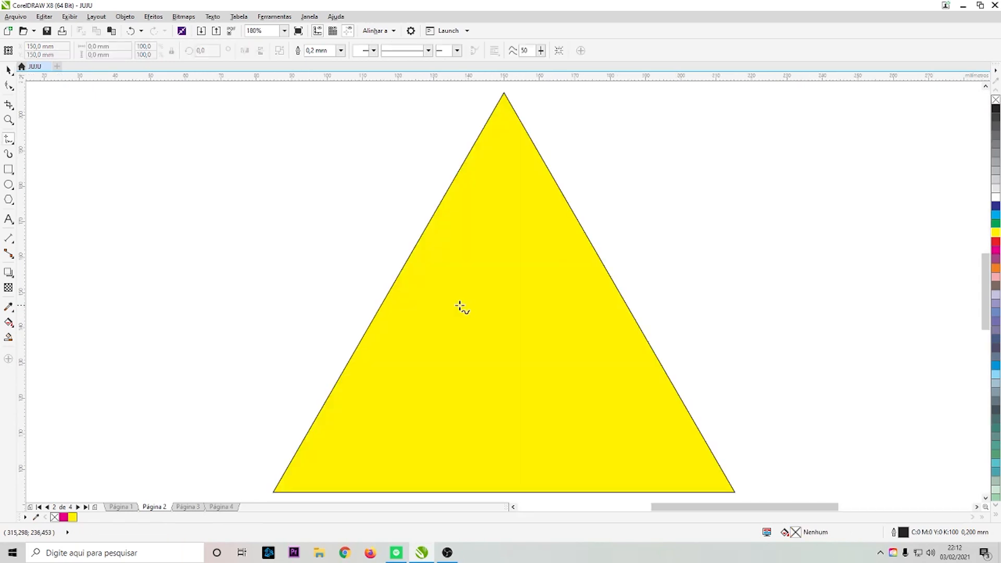
click(8, 70)
scroll(398, 276, down, 5)
click(398, 276)
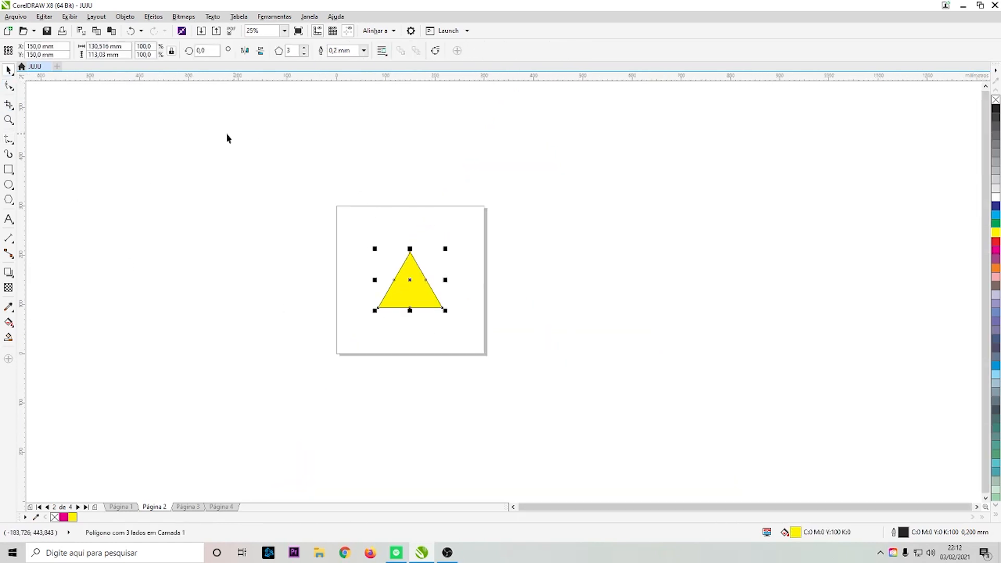
click(228, 216)
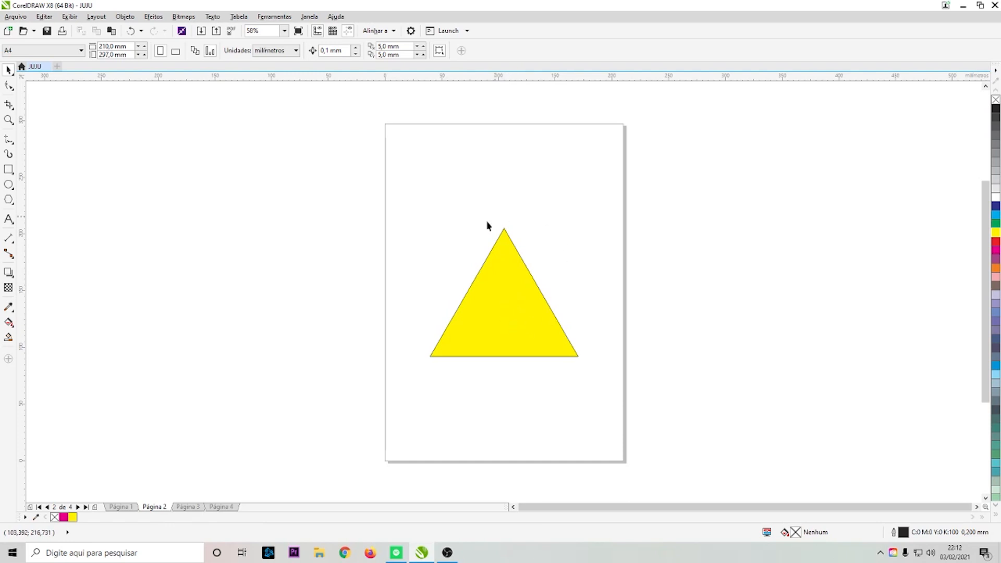
- Drag a copy of the triangle above the page and delete that copy
click(506, 341)
drag(496, 324, 617, 208)
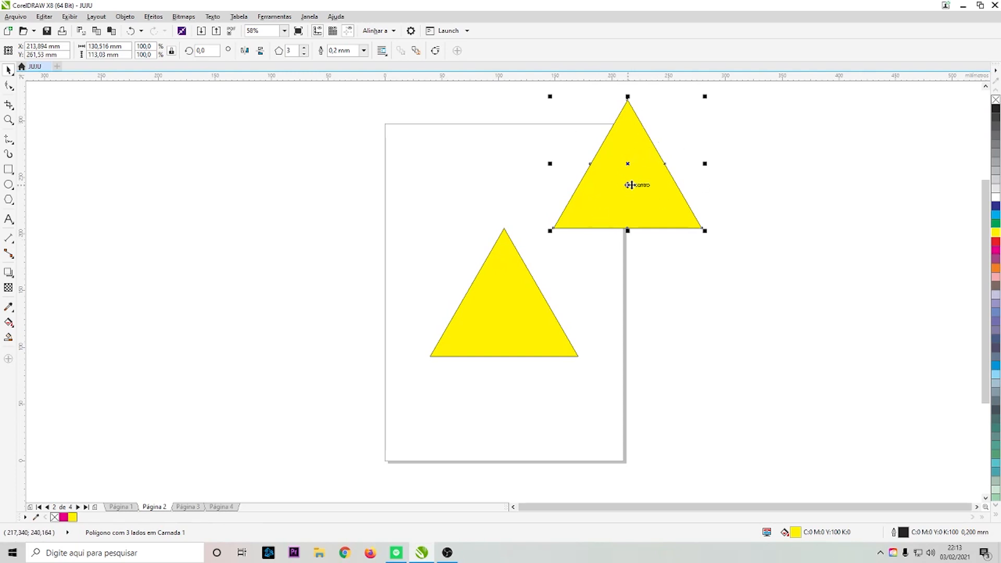
click(519, 197)
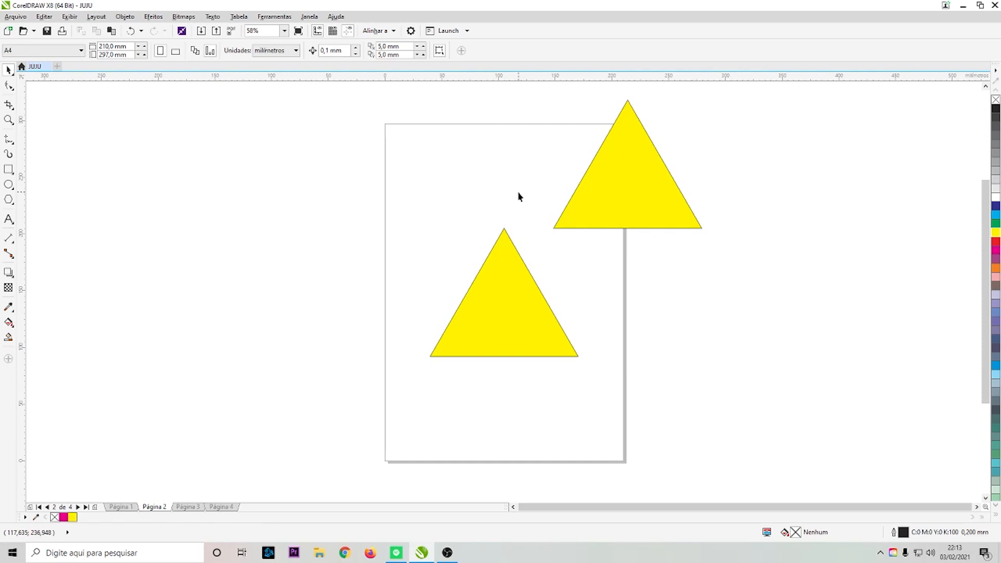
click(609, 201)
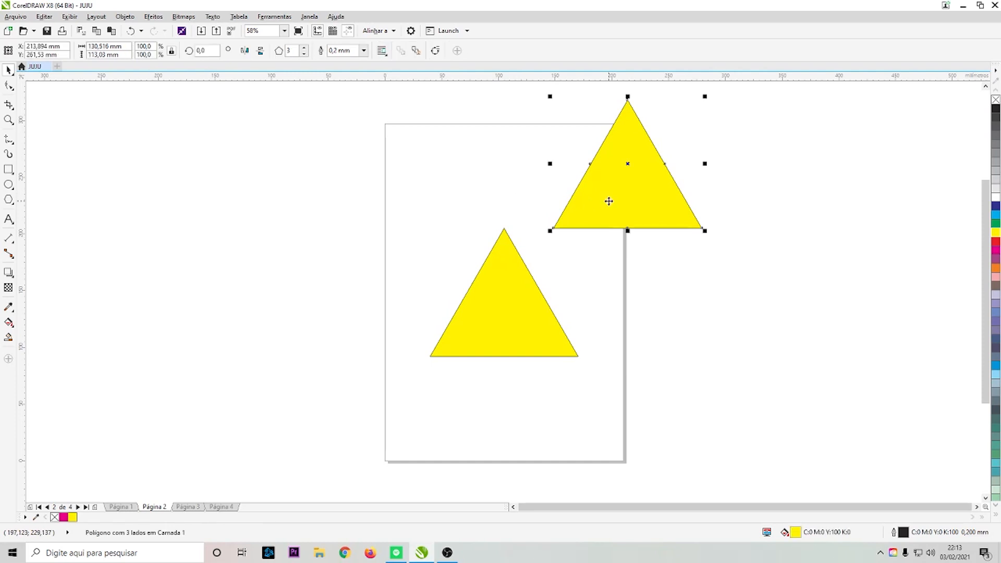
key(Delete)
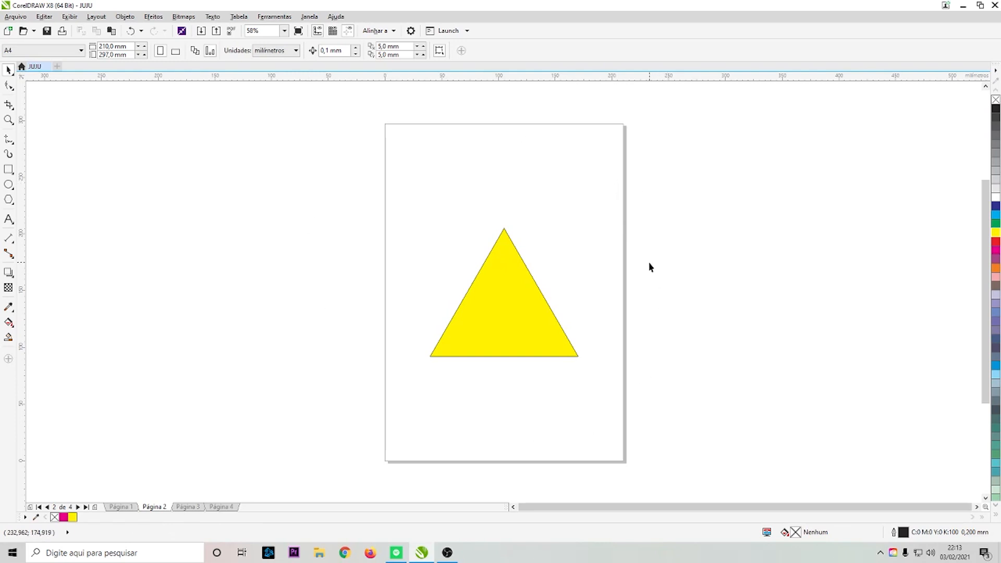
click(512, 282)
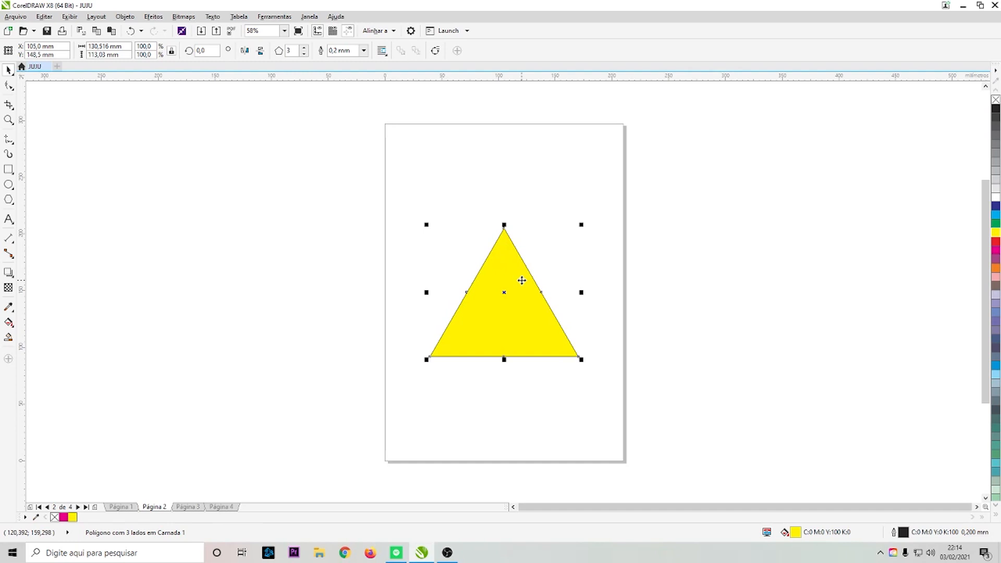
click(265, 320)
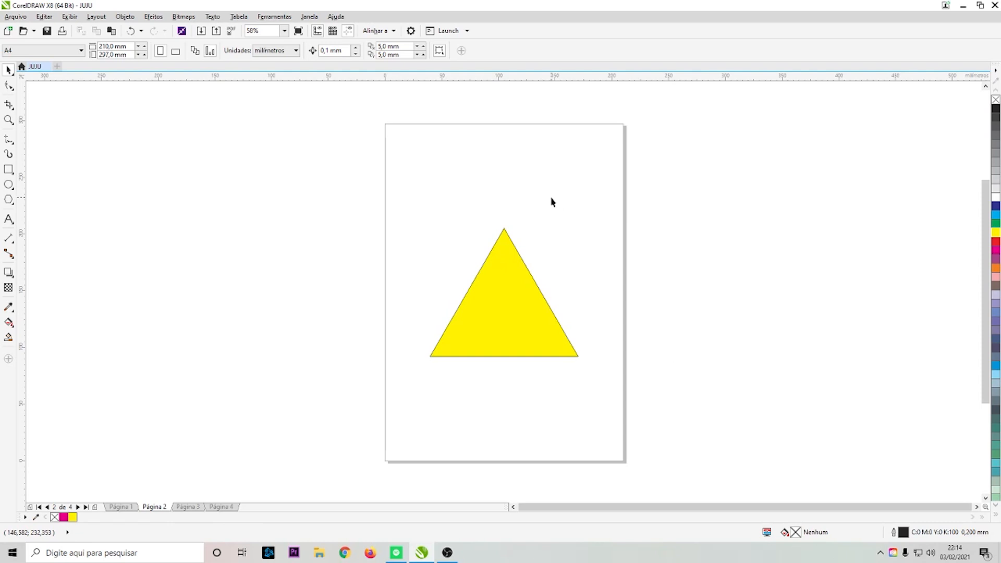
click(525, 295)
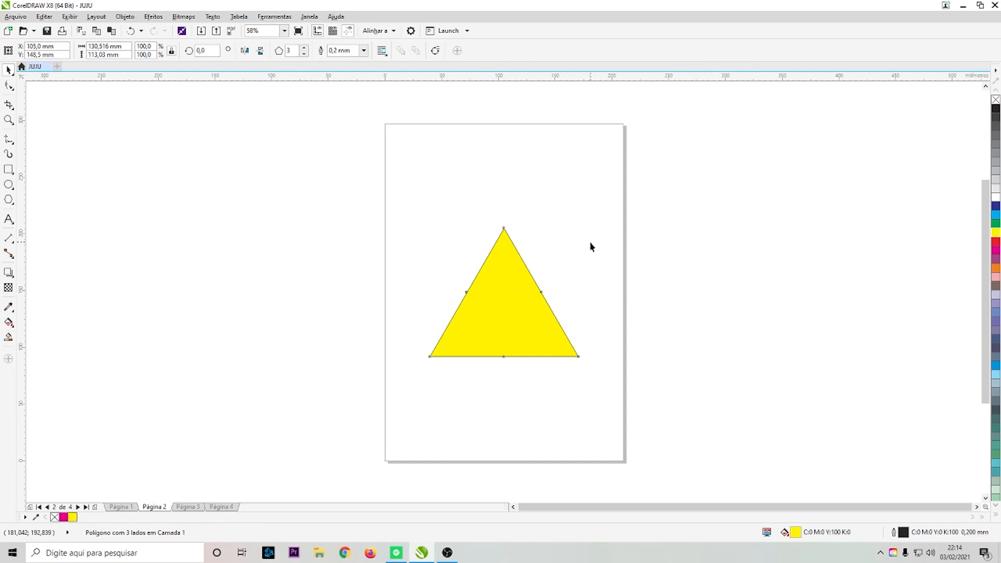
click(590, 245)
click(17, 18)
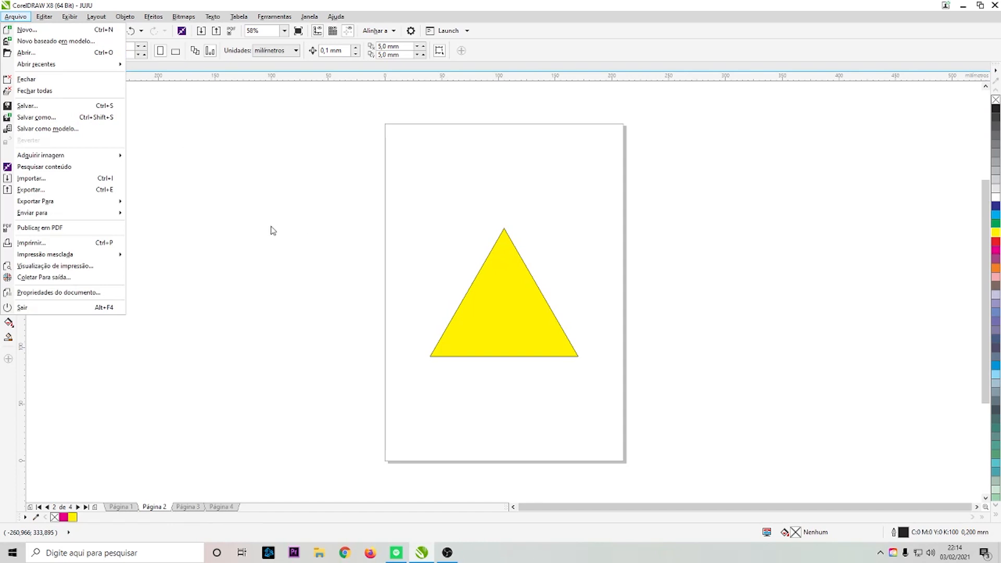
click(210, 217)
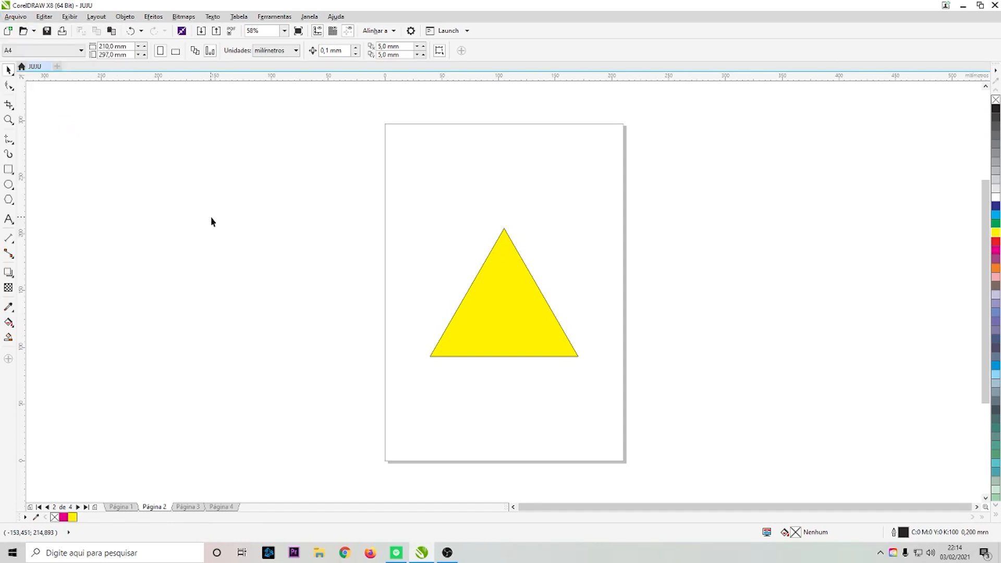
- Open the Open drawing dialog, browse its list of supported file formats, and close it without opening anything
click(26, 20)
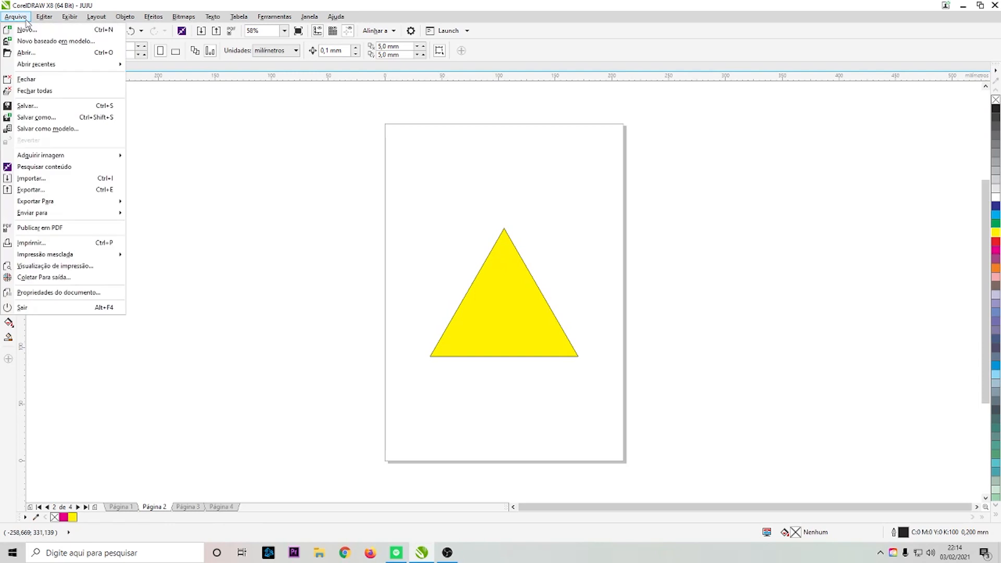
click(34, 52)
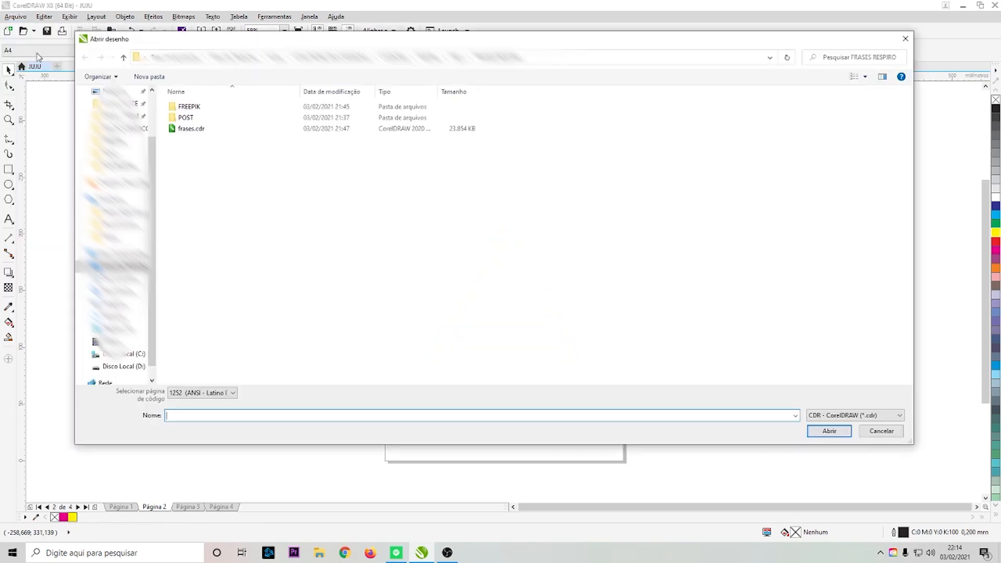
click(855, 415)
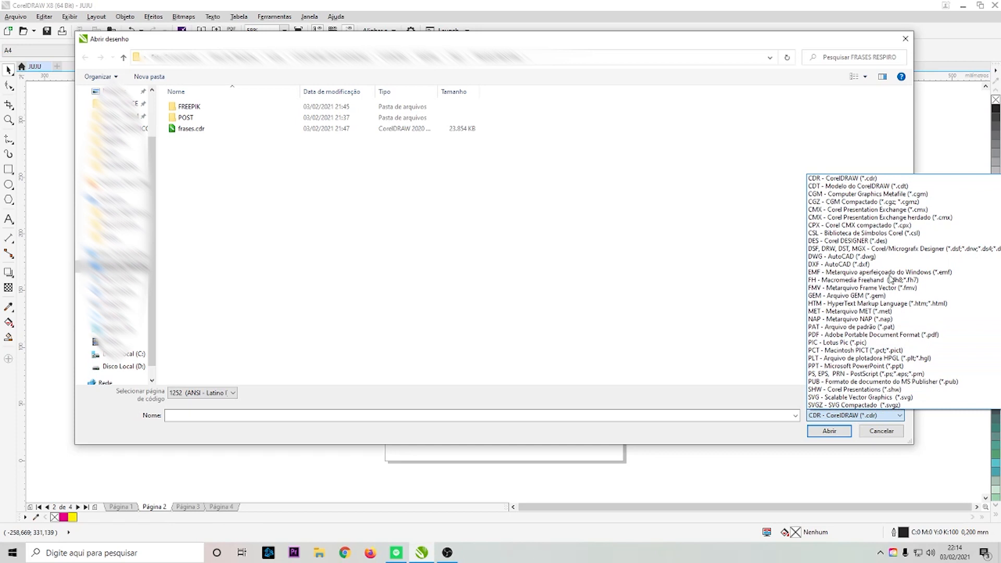
scroll(886, 245, down, 1)
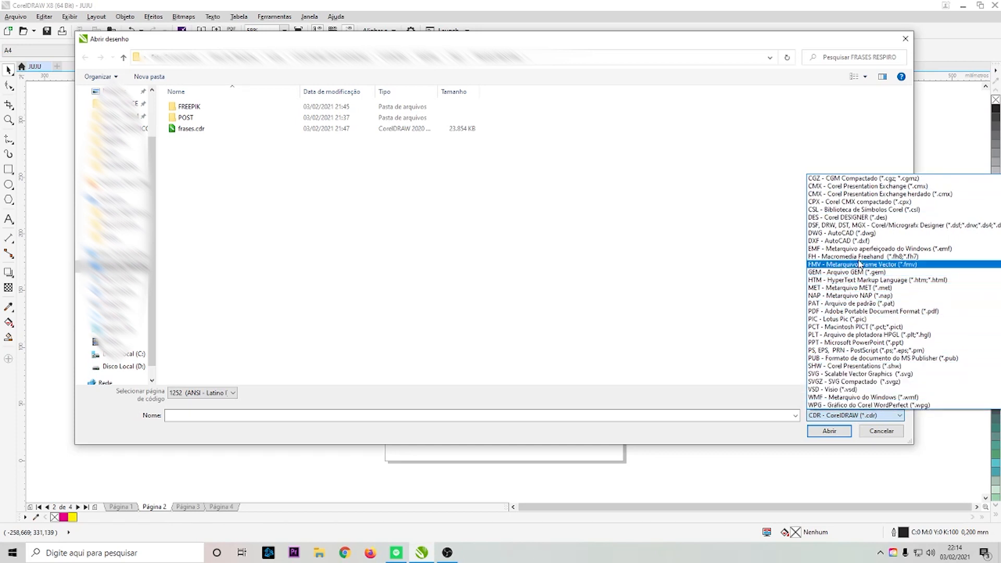
scroll(862, 259, up, 4)
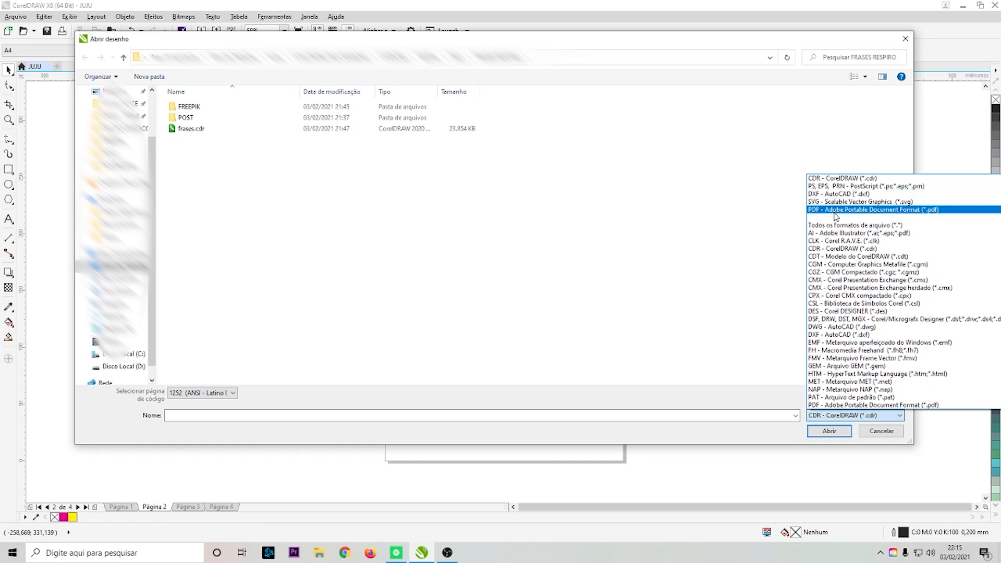
scroll(856, 292, down, 4)
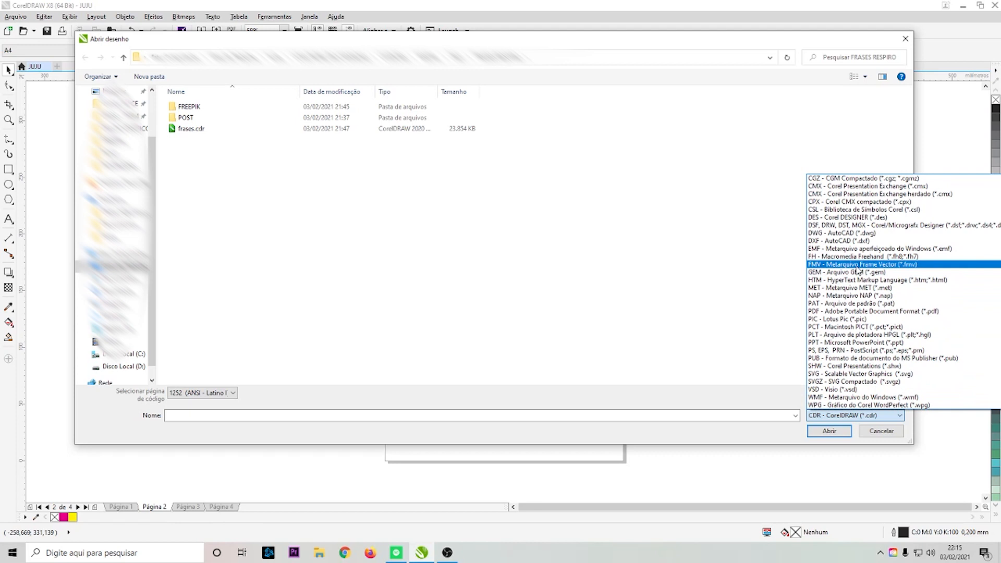
click(707, 305)
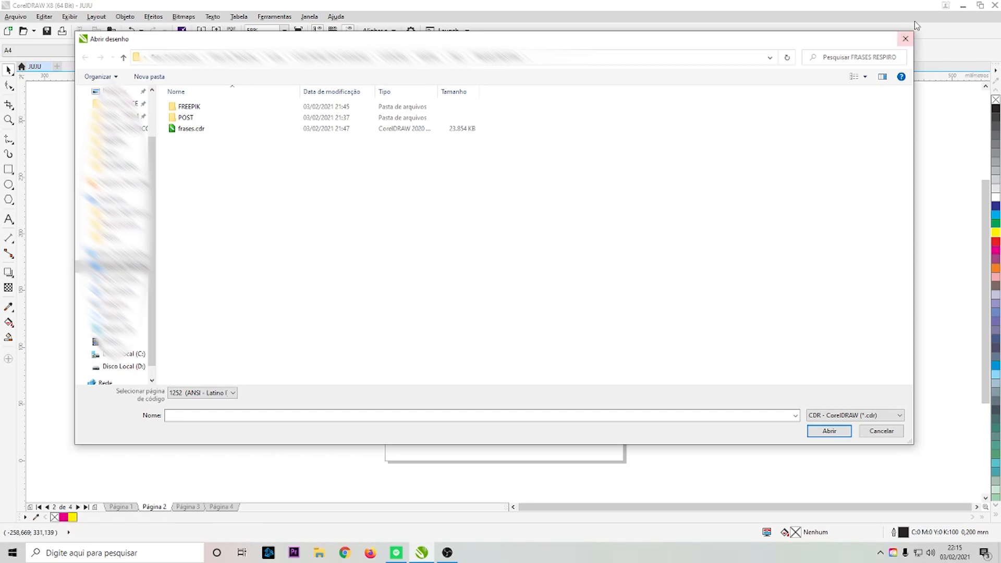
click(906, 38)
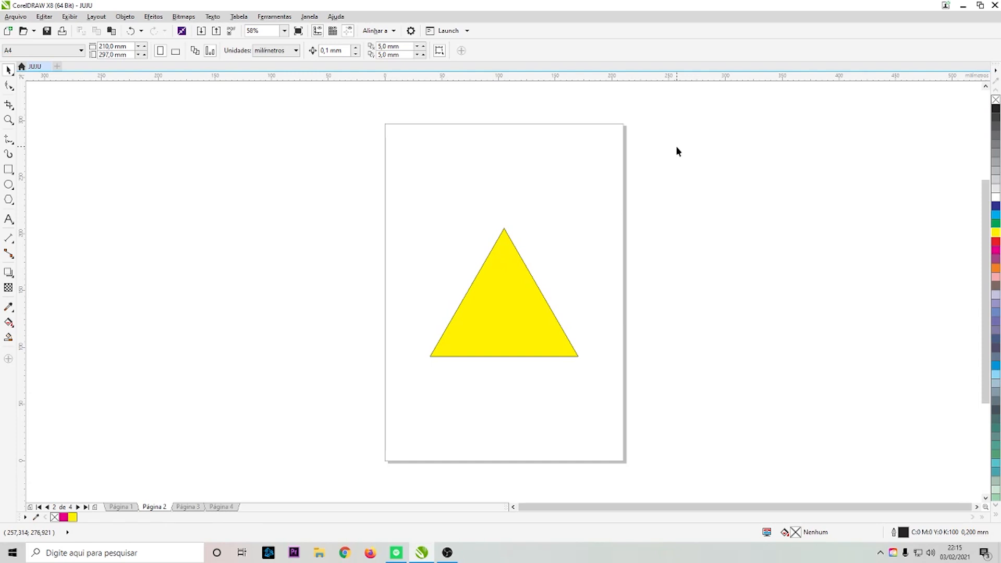
- Open the Export dialog, browse to the Downloads folder, and review the available export file formats without exporting
click(515, 319)
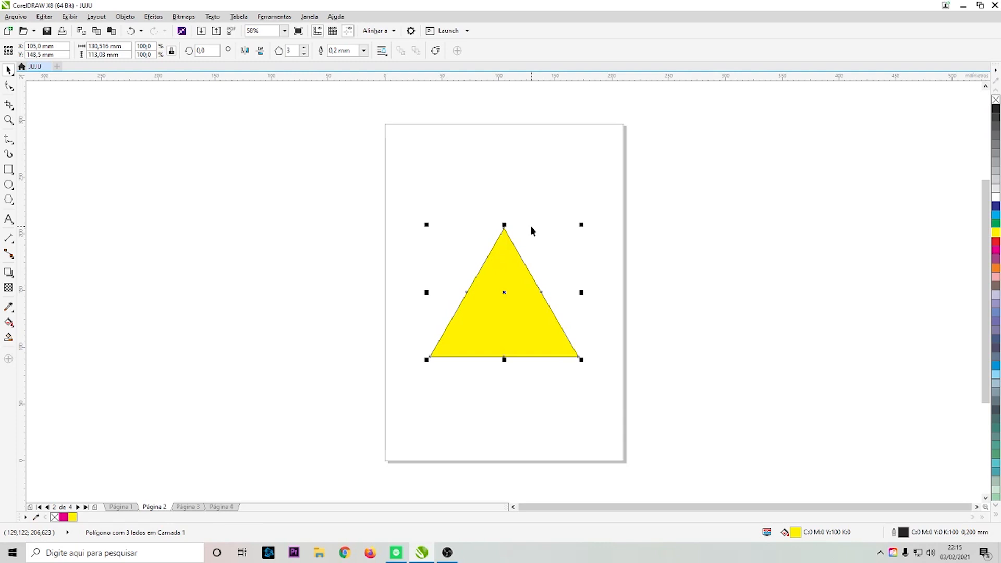
click(540, 172)
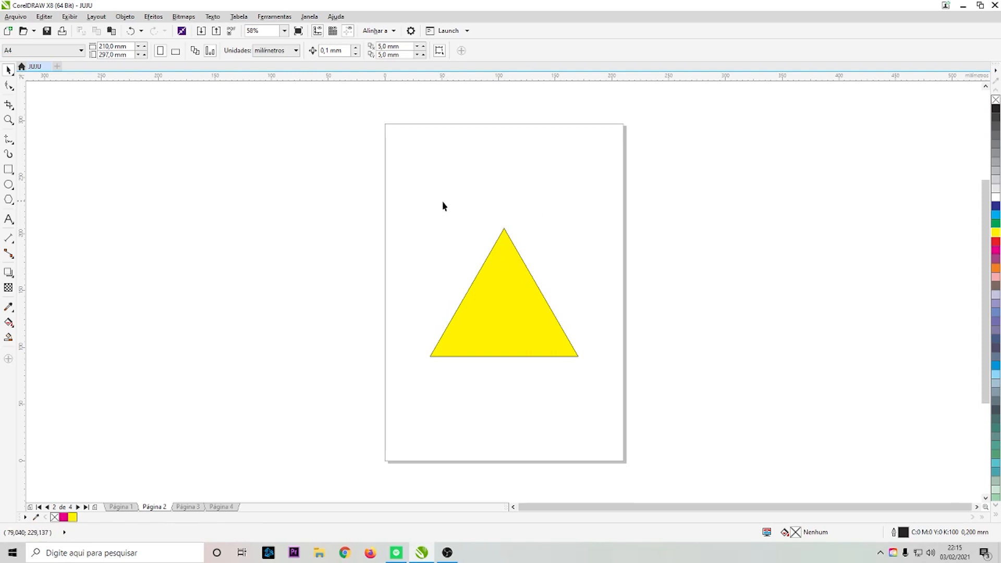
click(15, 18)
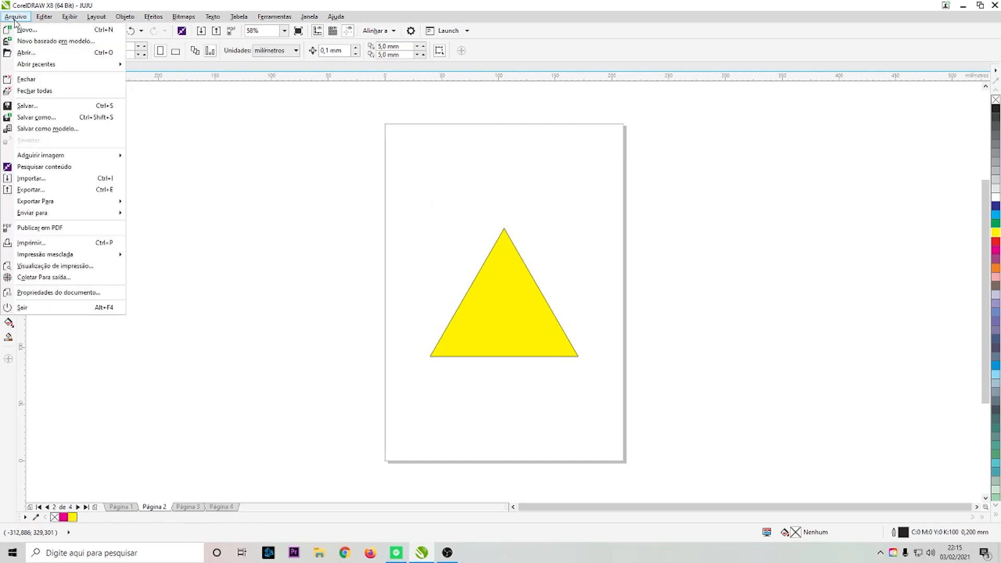
click(32, 190)
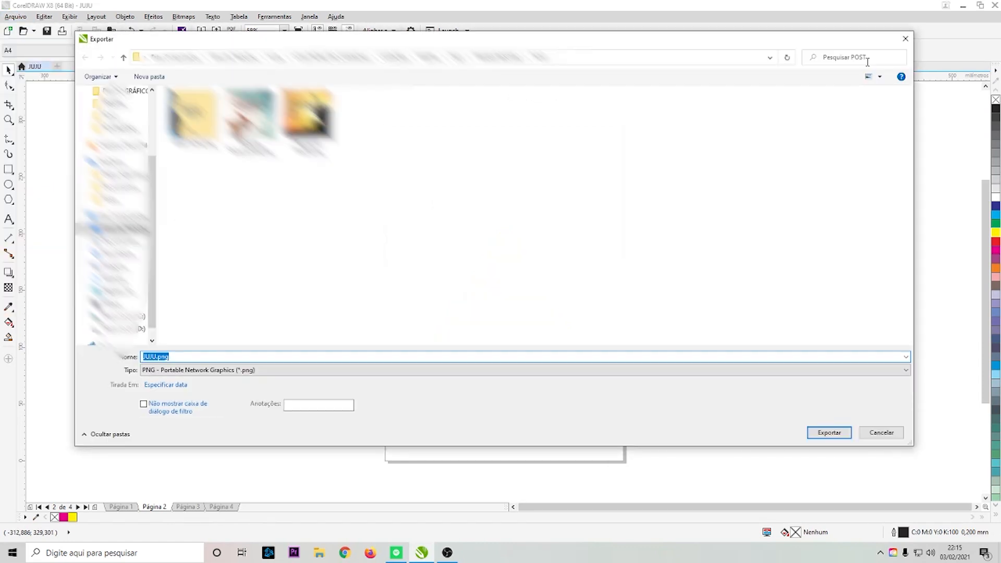
click(906, 38)
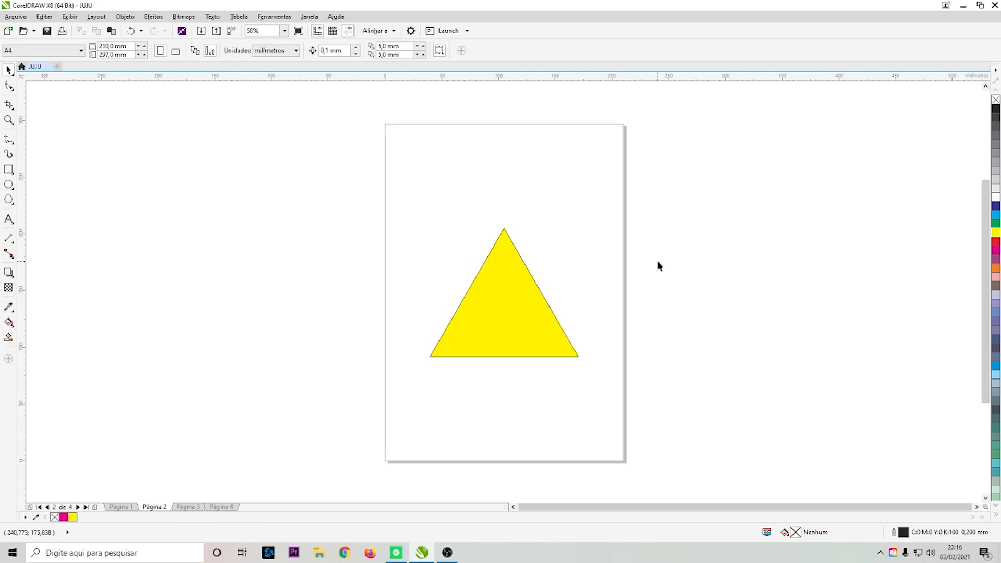
key(ctrl+e)
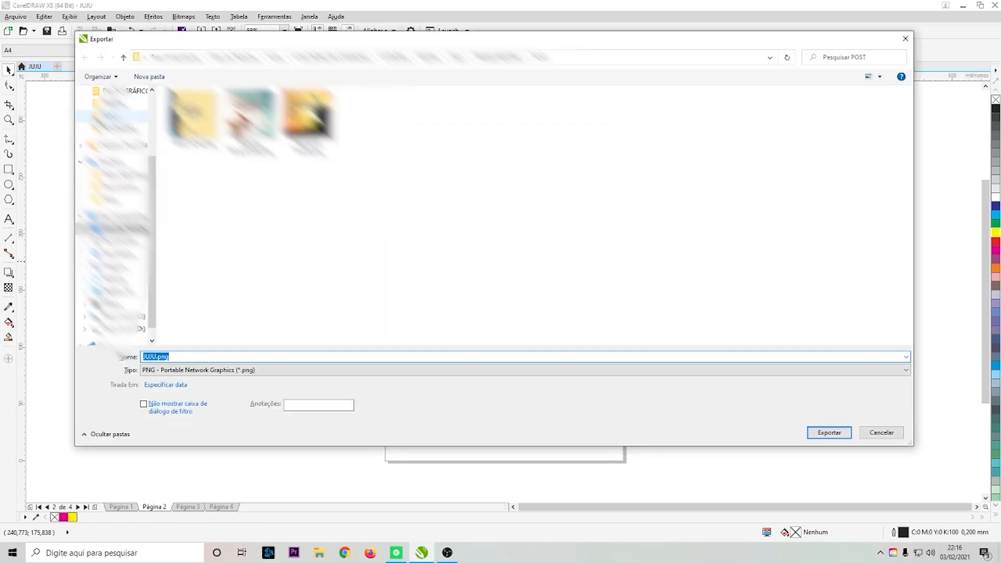
scroll(124, 109, up, 3)
click(123, 125)
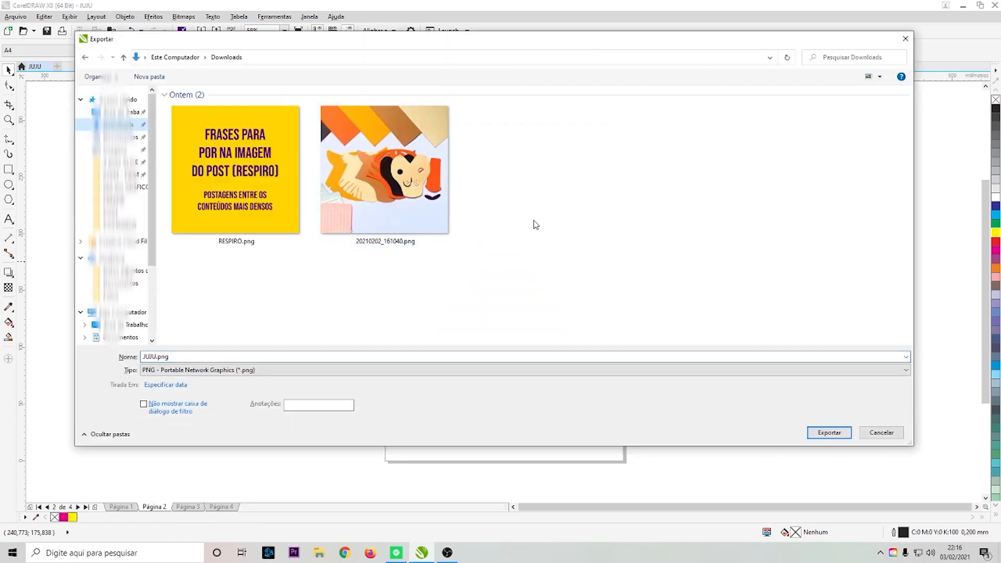
click(213, 370)
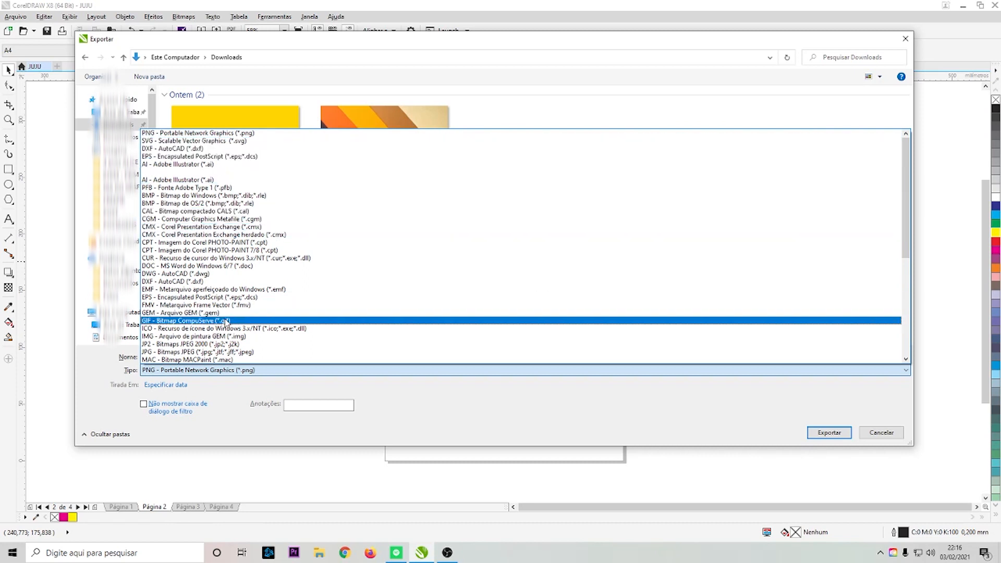
scroll(273, 199, down, 4)
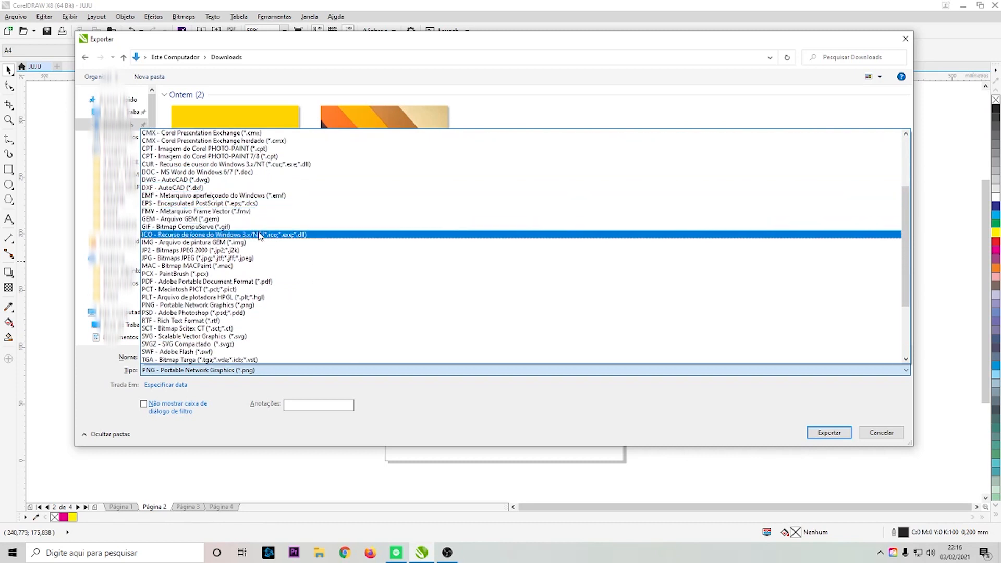
scroll(261, 240, down, 4)
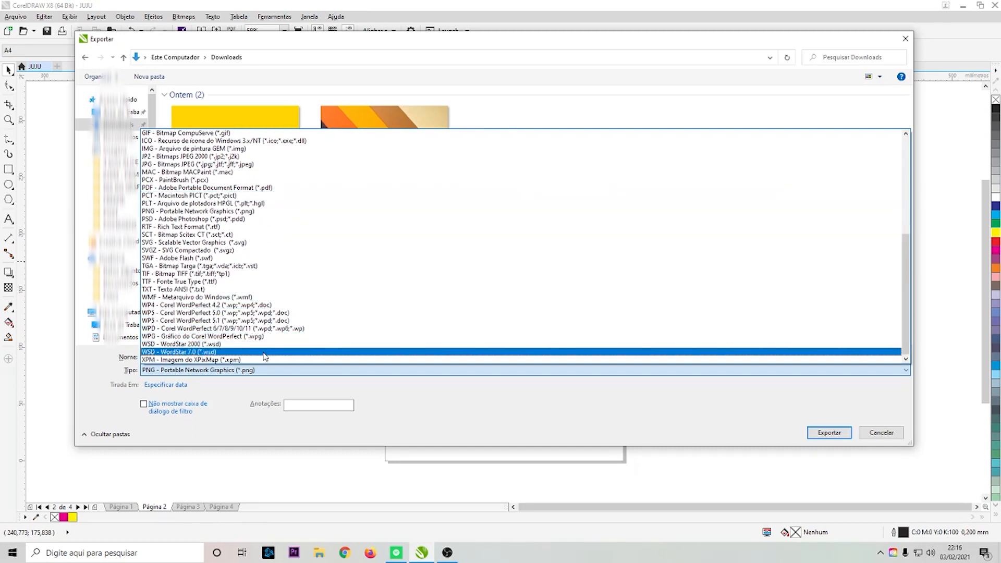
scroll(261, 245, up, 1)
scroll(260, 251, up, 6)
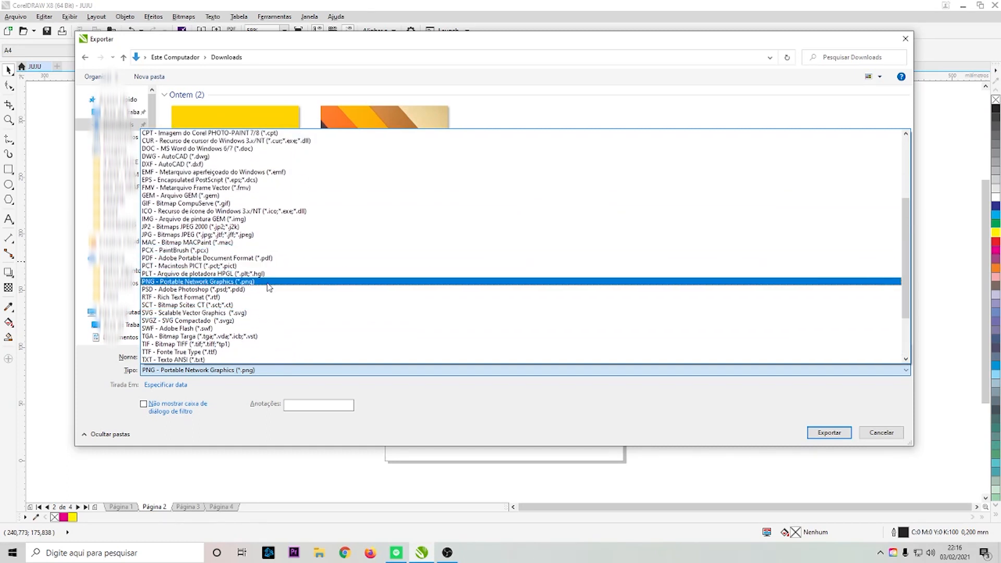
scroll(274, 277, up, 1)
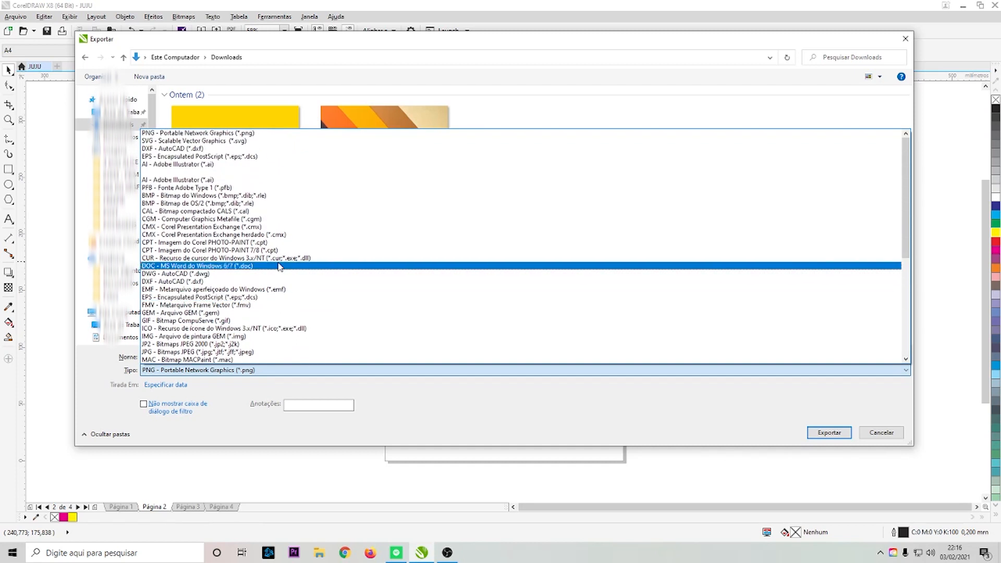
scroll(281, 276, down, 3)
scroll(319, 235, up, 3)
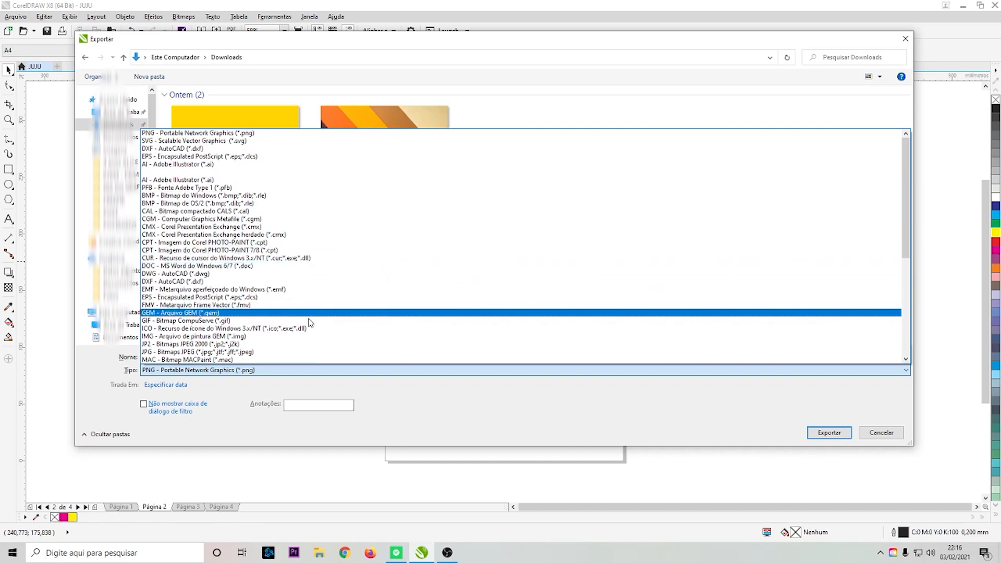
click(906, 39)
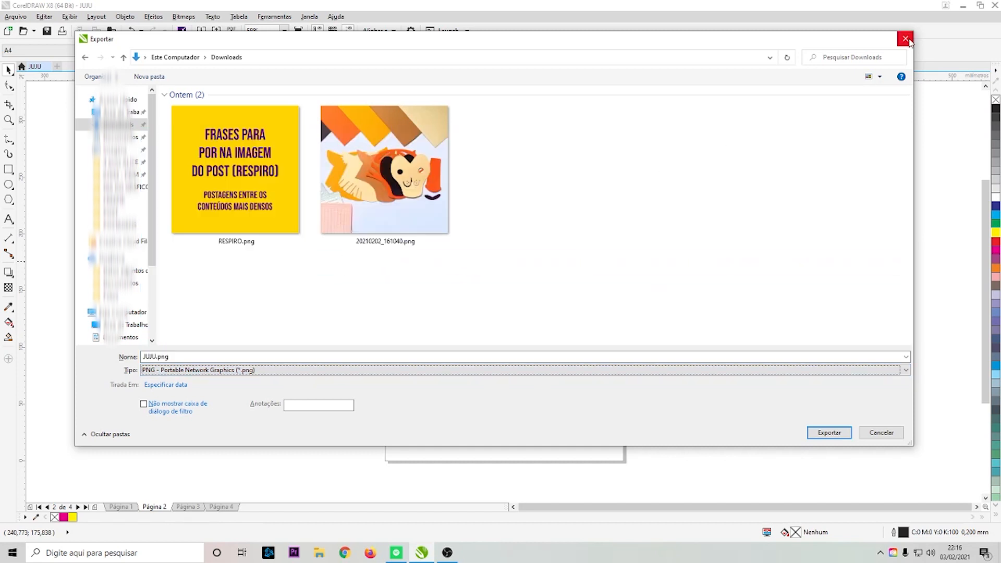
click(906, 38)
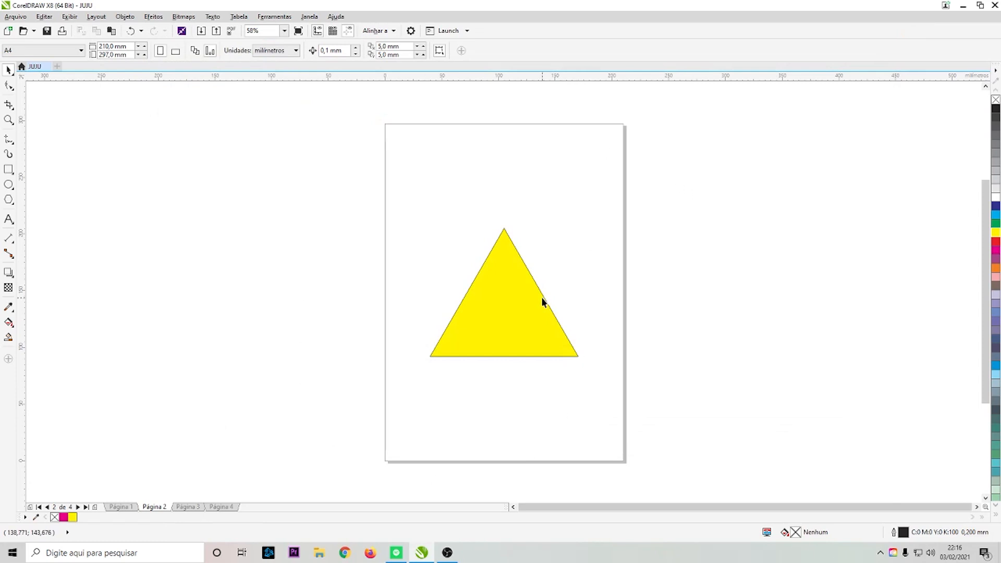
- Duplicate the yellow triangle onto the desktop to the right of the page
click(502, 310)
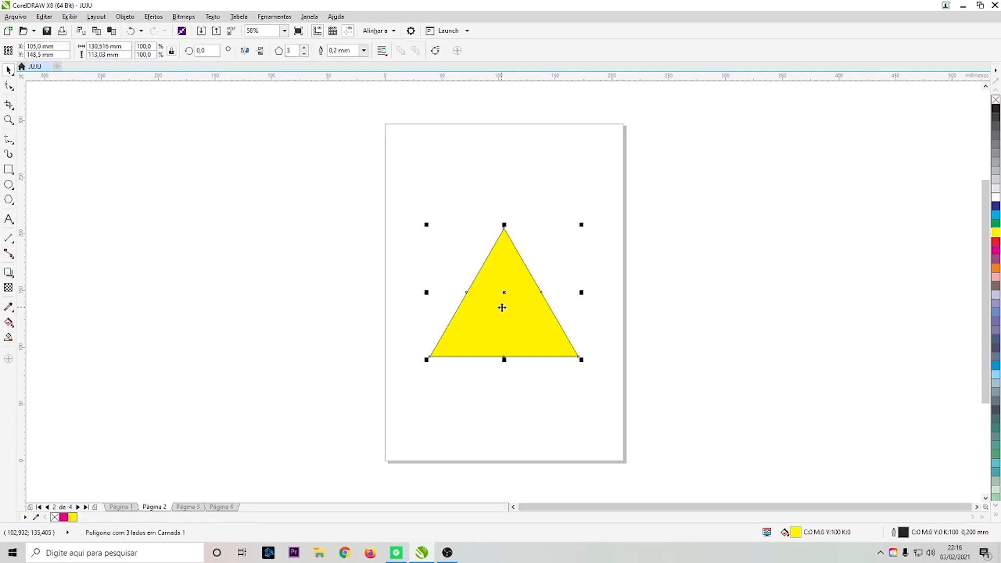
drag(502, 308, 778, 324)
click(707, 241)
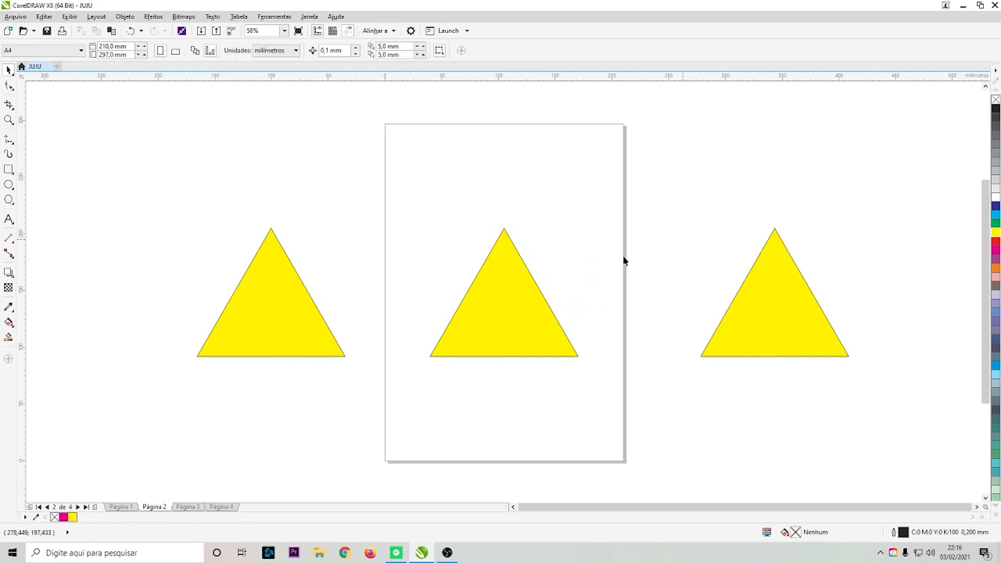
- Fill the triangle copy on the desktop right of the page with red
scroll(305, 355, down, 2)
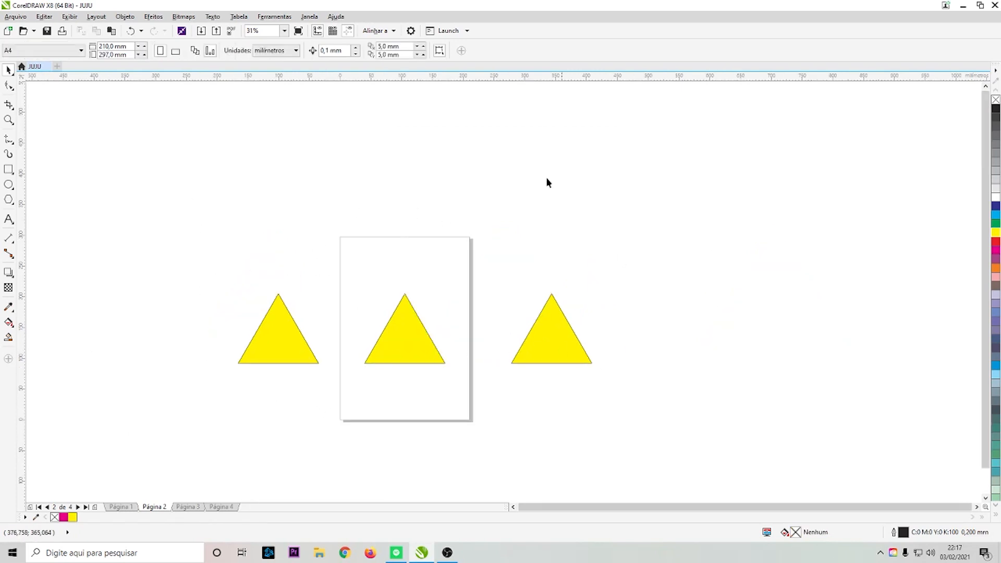
click(552, 331)
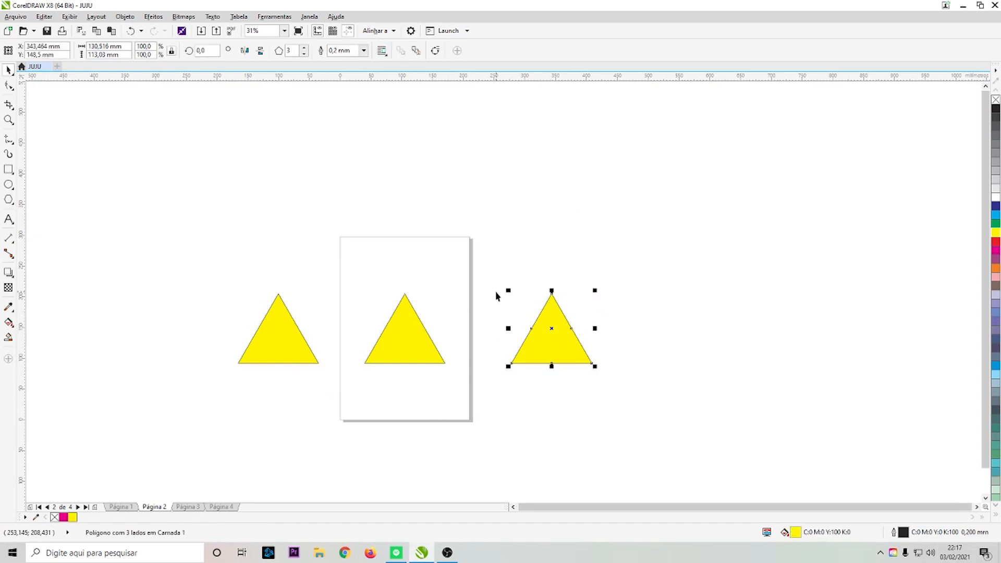
click(996, 242)
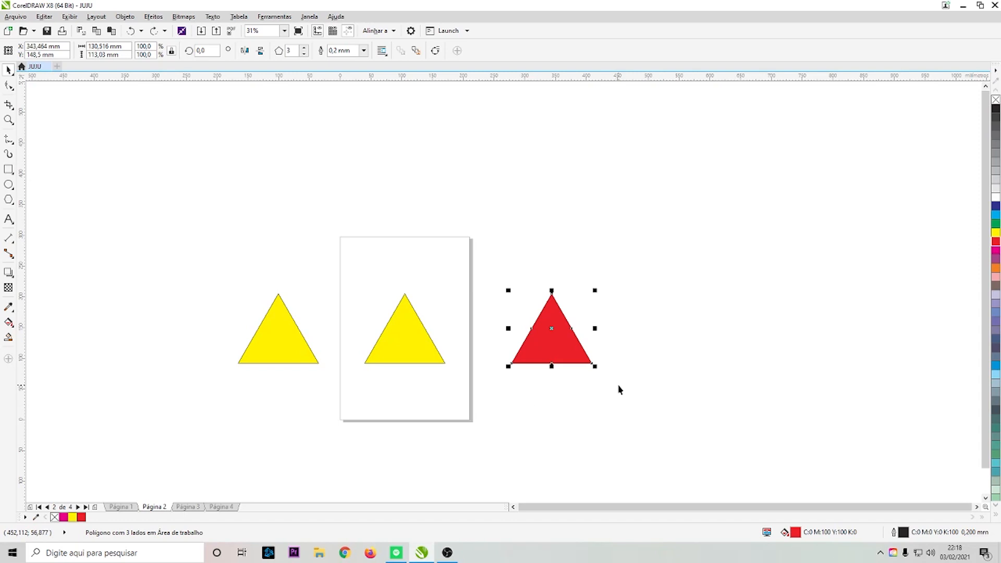
- Try to export only the selected red triangle as JUJU.png in PNG format
key(ctrl+e)
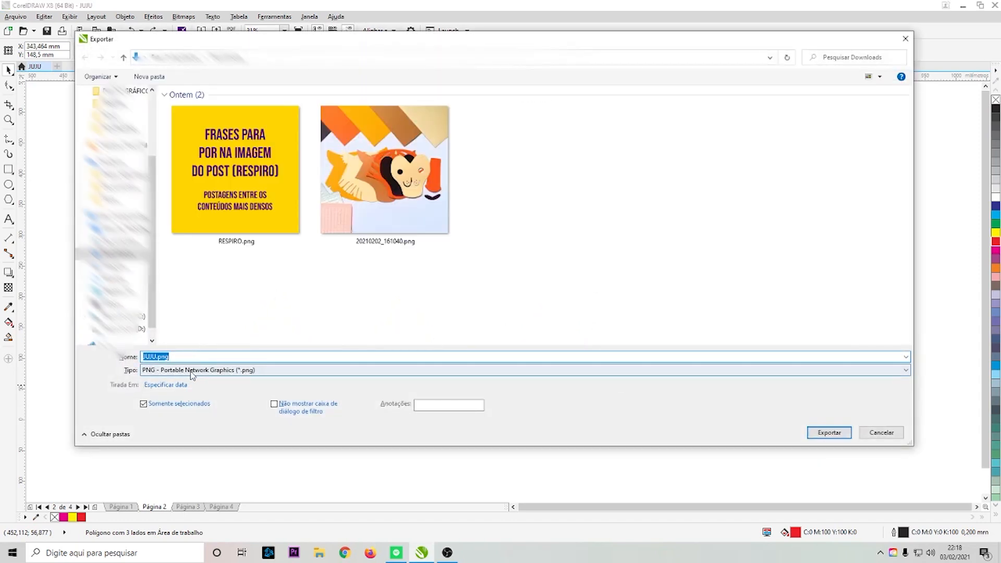
click(239, 371)
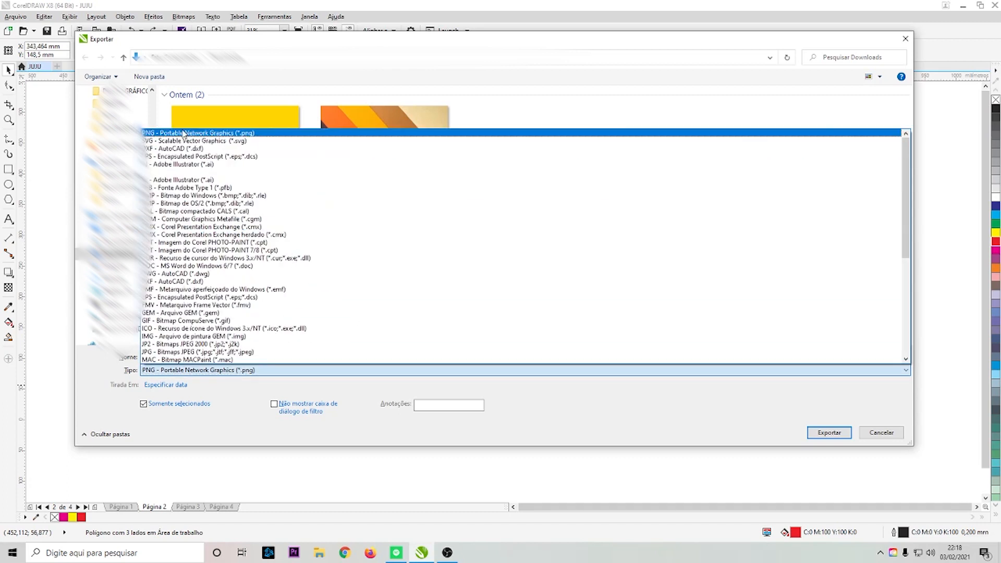
click(197, 133)
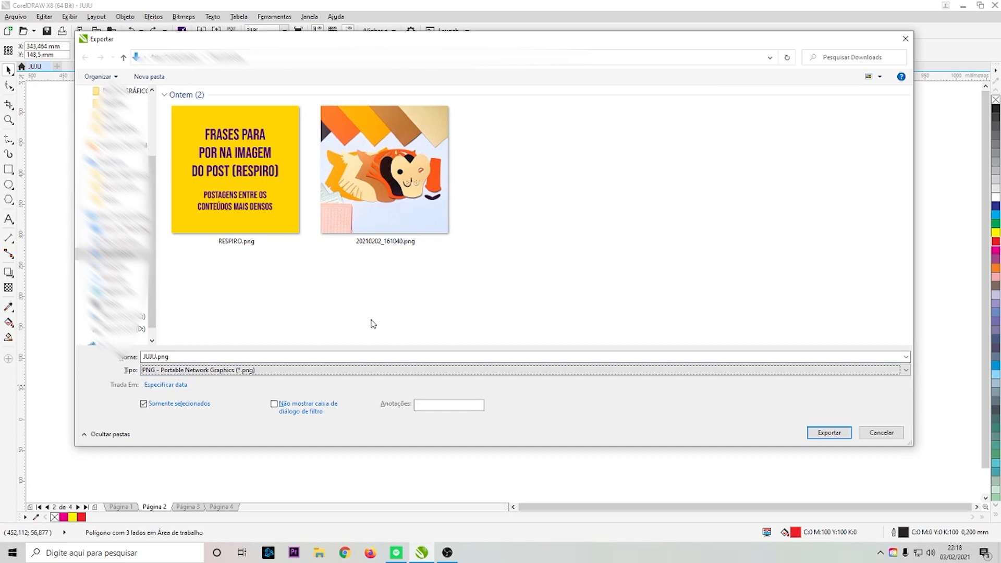
click(144, 404)
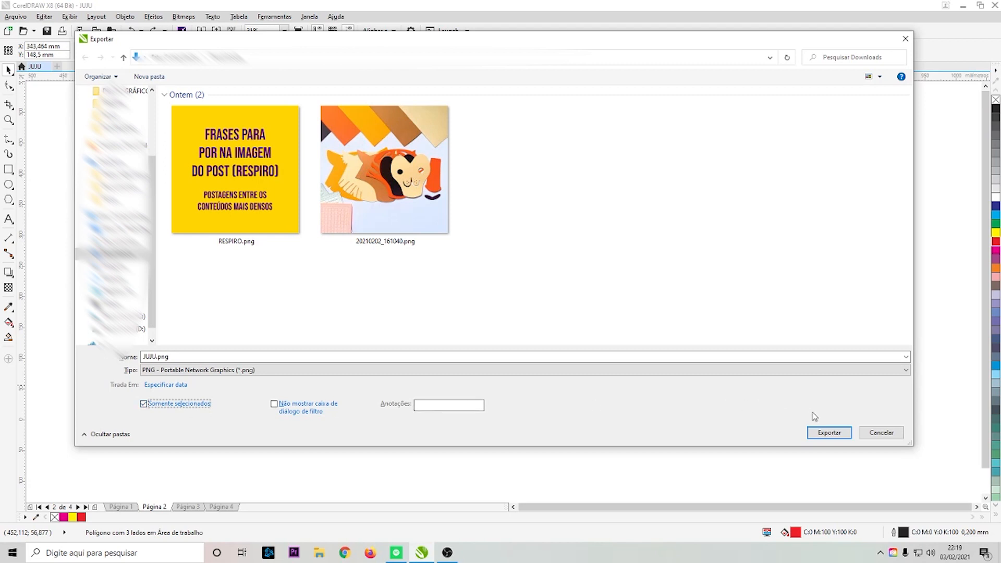
click(821, 434)
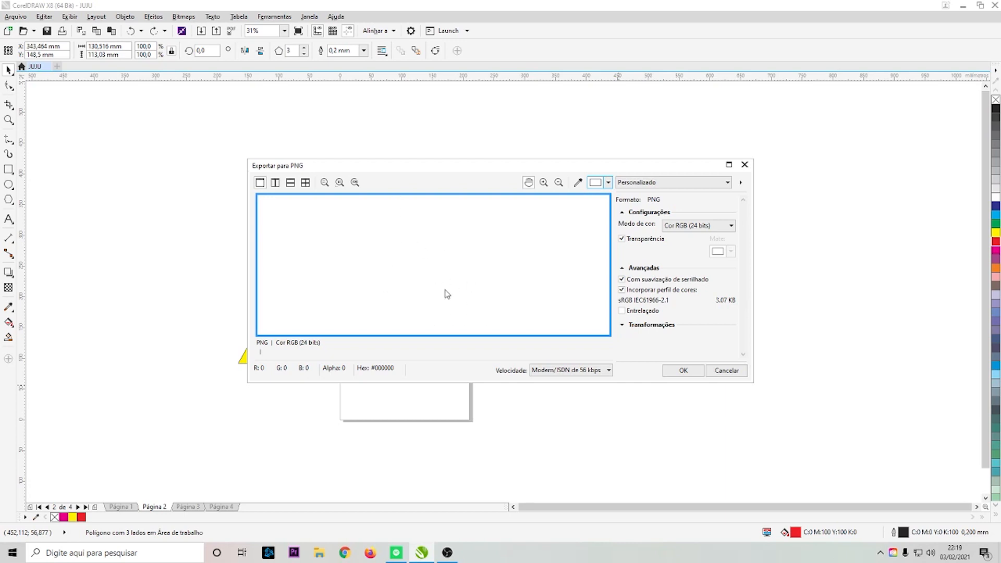
click(745, 164)
- Move the yellow triangle on the page down and place the red triangle on the page overlapping it
drag(403, 334, 396, 369)
drag(548, 346, 420, 337)
scroll(380, 359, up, 1)
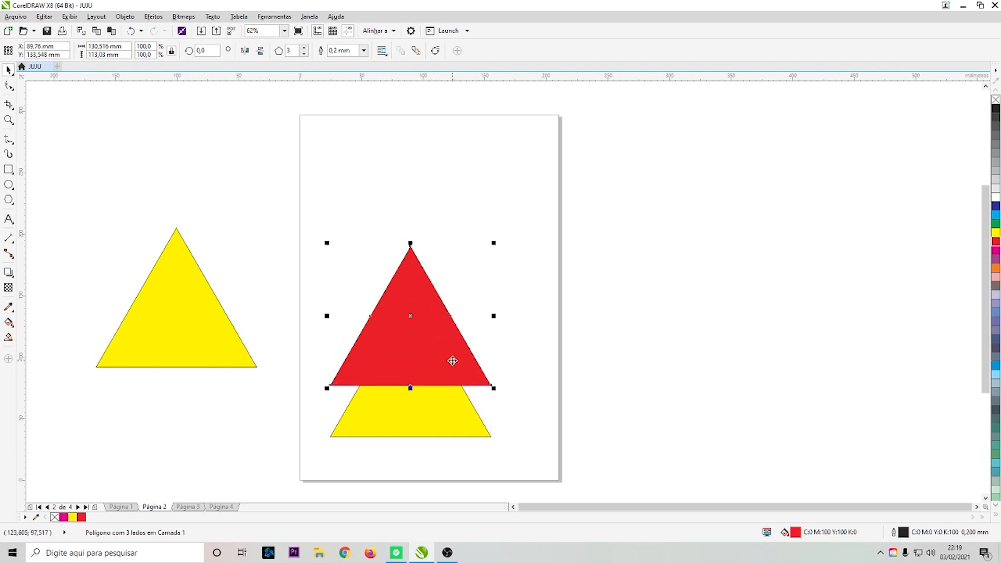
- Export only the selected red triangle as JUJU.png in PNG format with transparency turned off
drag(572, 186, 292, 398)
key(ctrl+e)
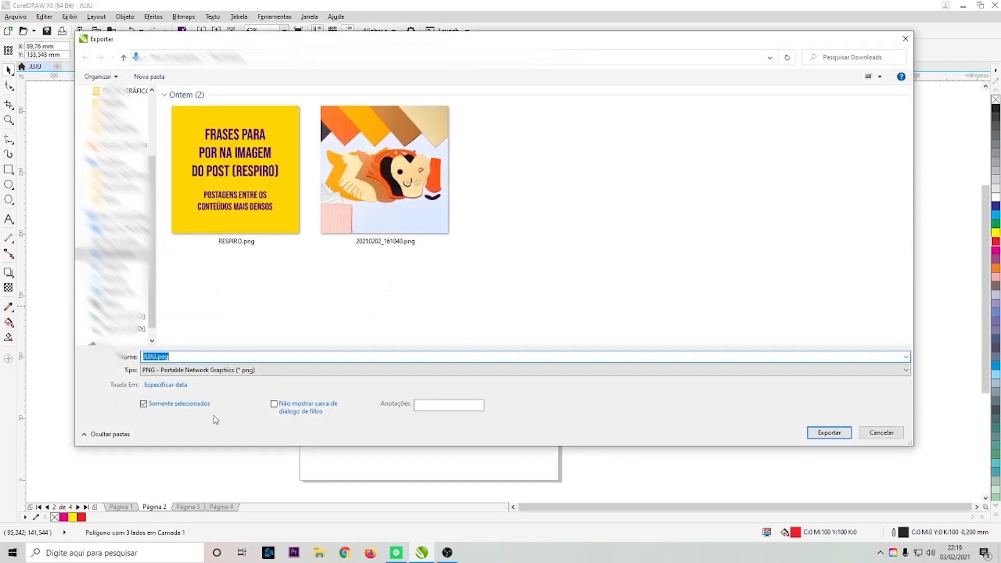
click(827, 434)
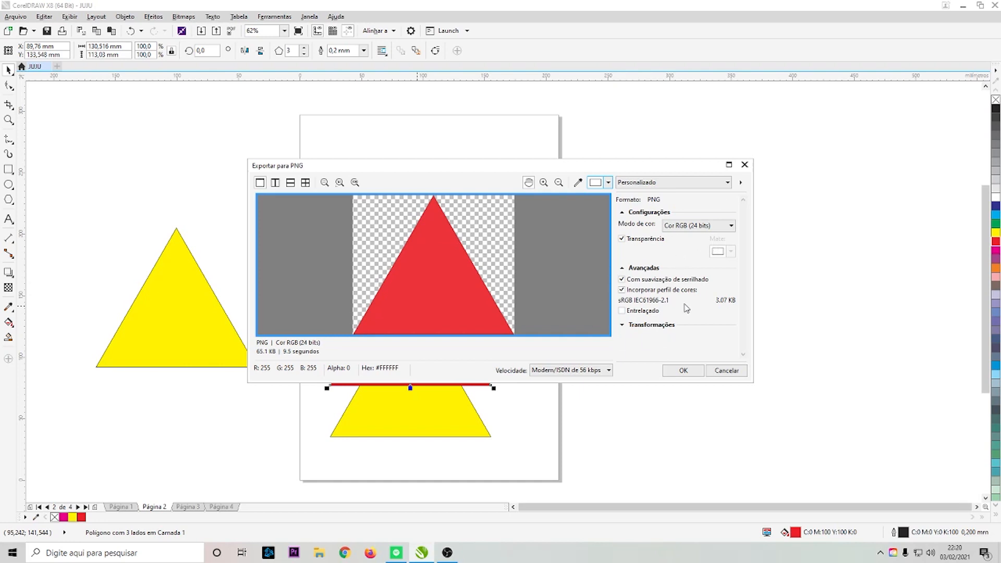
click(622, 238)
click(684, 371)
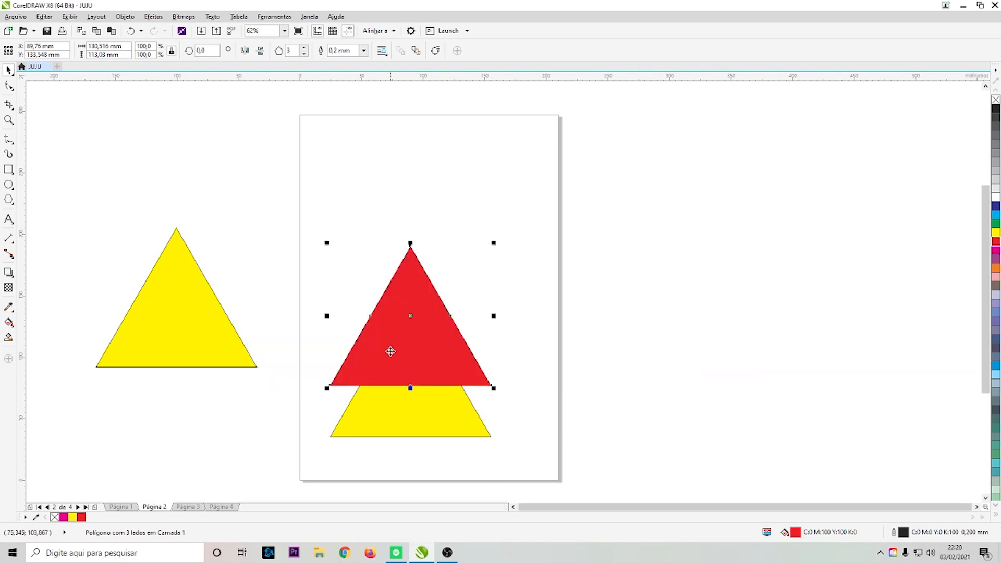
- Move the red triangle up above the yellow one on the page and delete the yellow triangle on the desktop
drag(410, 343, 409, 251)
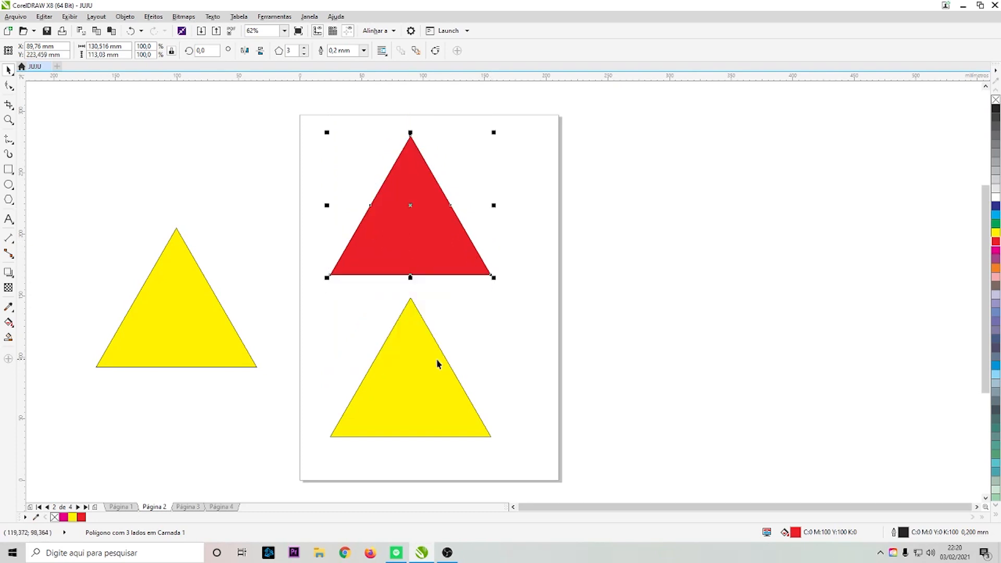
drag(199, 334, 680, 400)
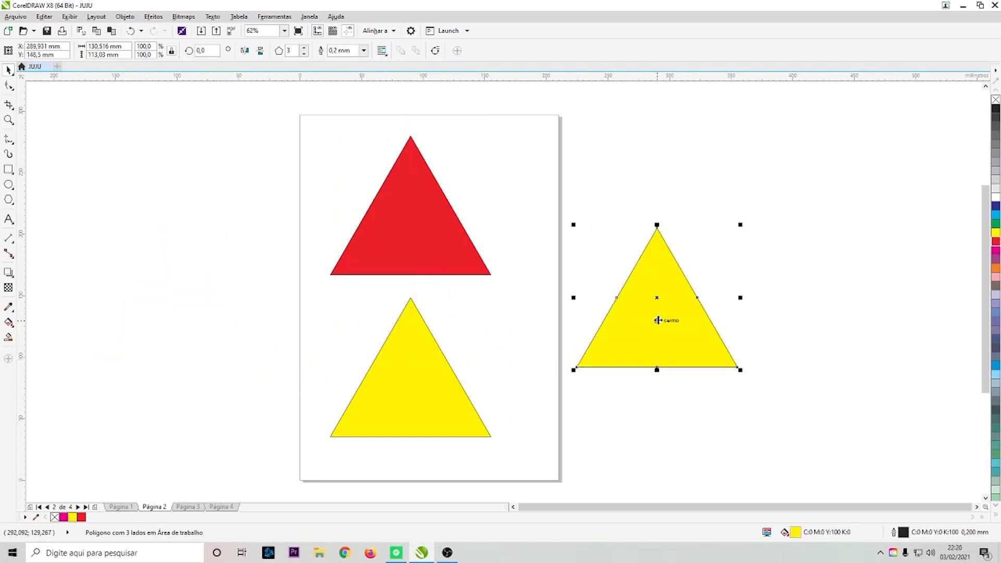
key(Delete)
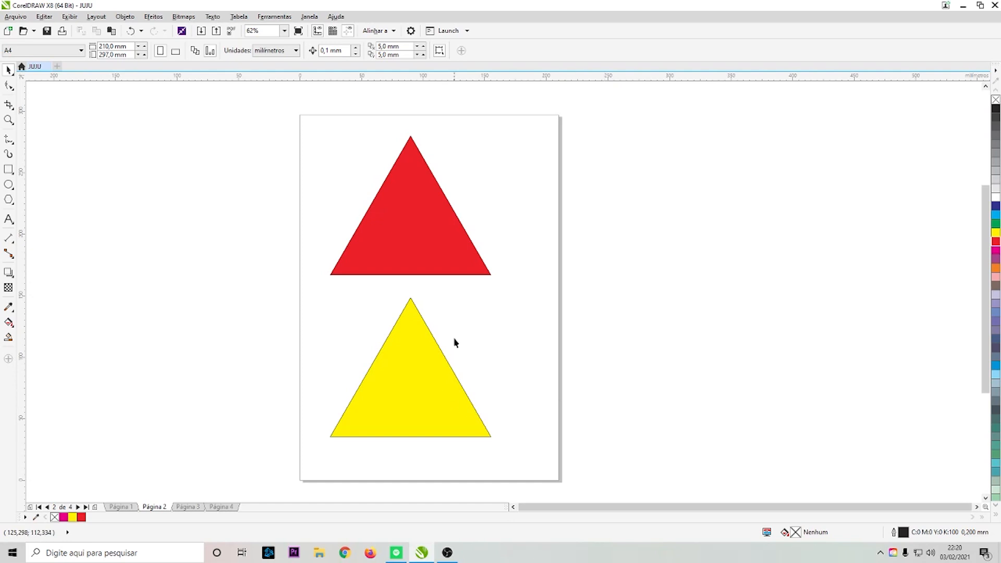
- Duplicate the yellow triangle on the page beside itself and scale both yellow triangles down together
click(416, 246)
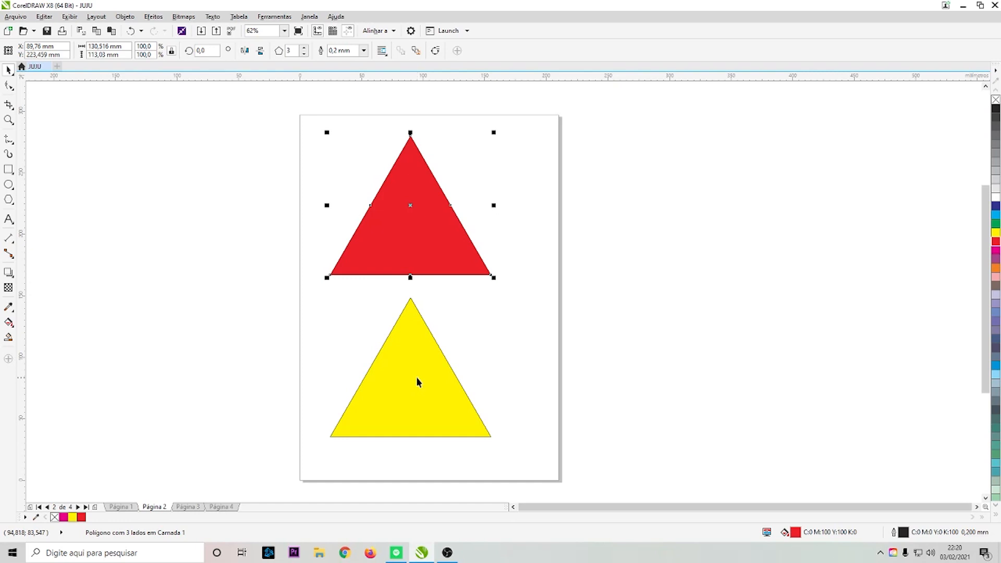
drag(420, 381, 495, 381)
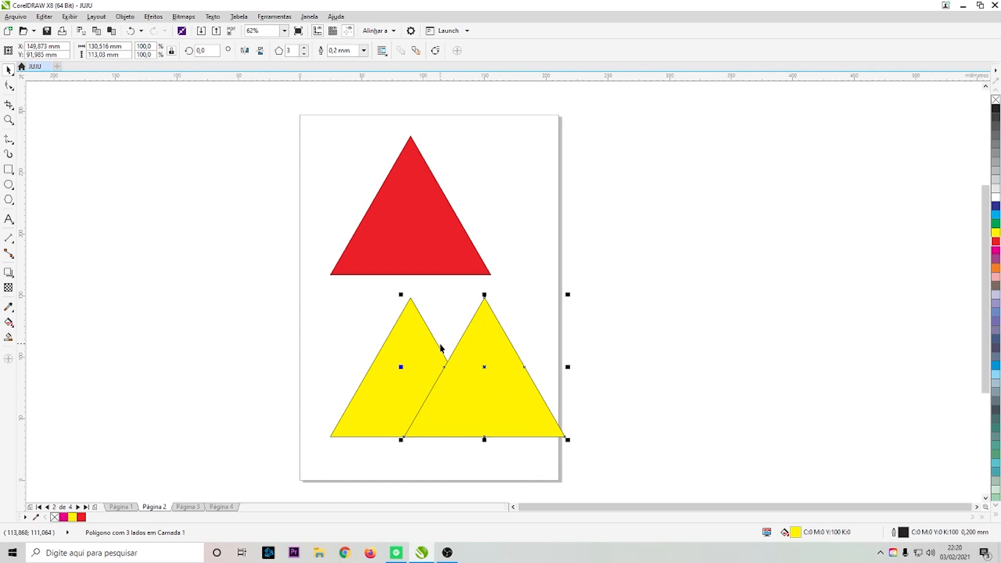
shift+click(388, 375)
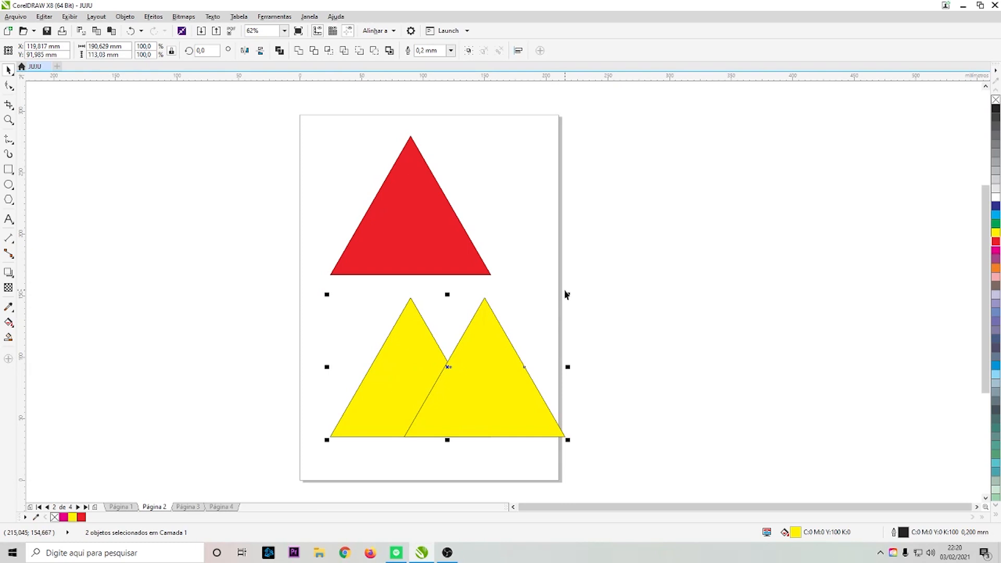
drag(569, 292, 528, 318)
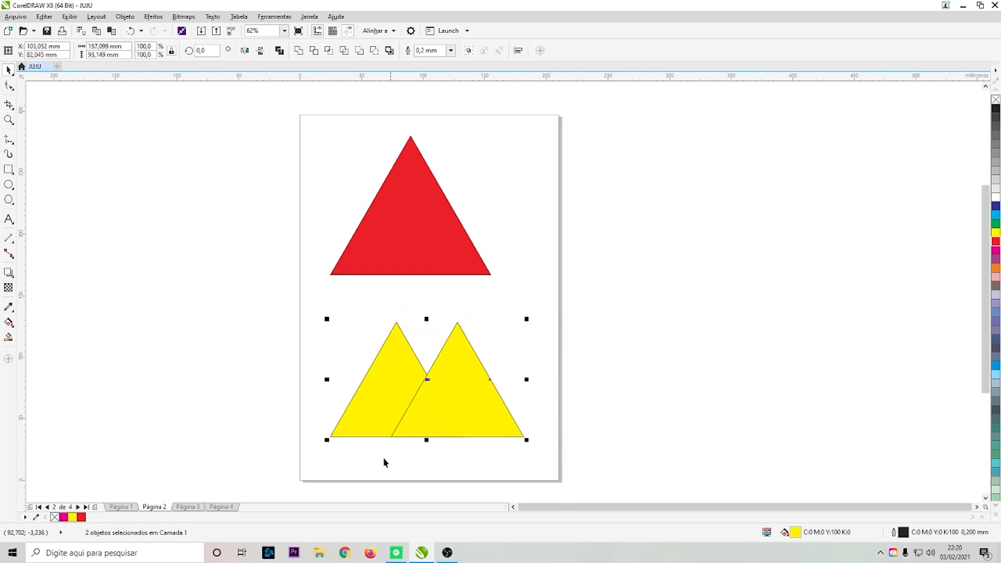
click(424, 229)
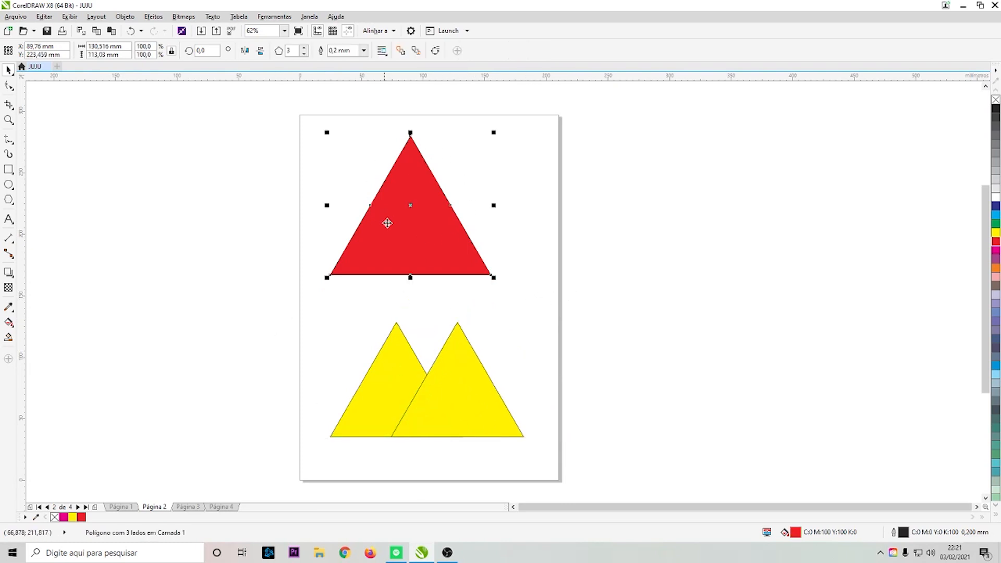
shift+click(392, 362)
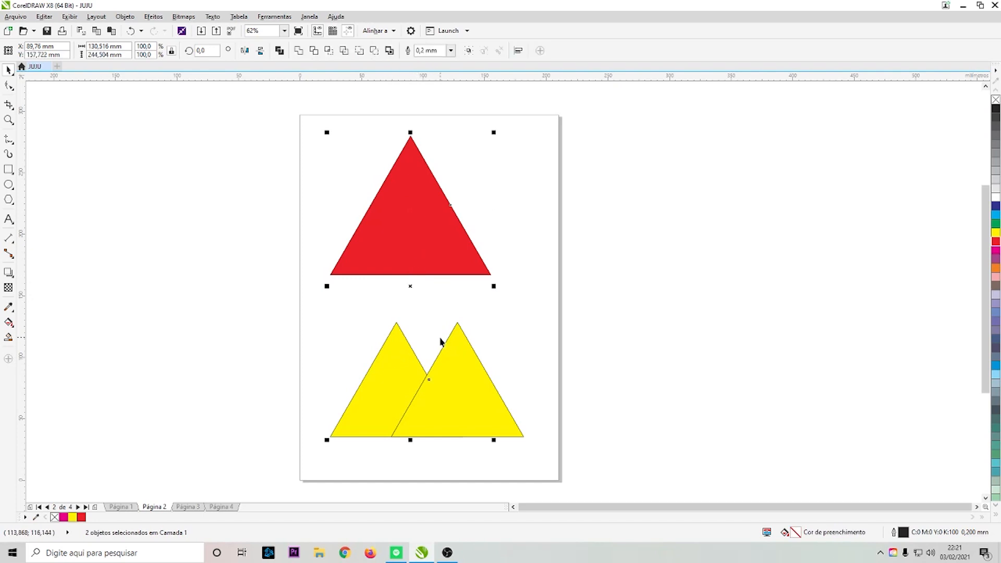
click(501, 312)
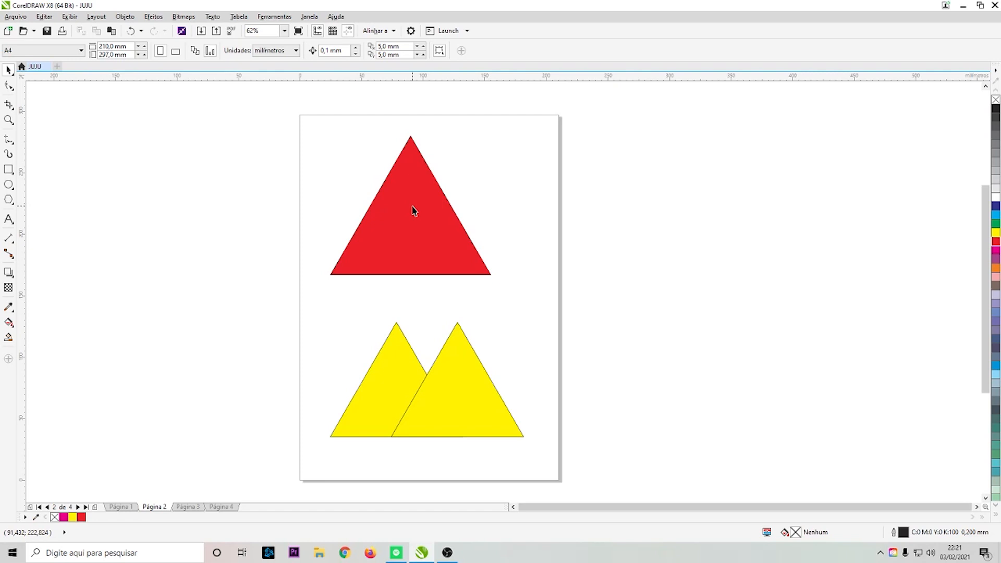
- Export the red triangle alone as JUJU.dxf in DXF - AutoCAD format with the default AutoCAD options
click(430, 227)
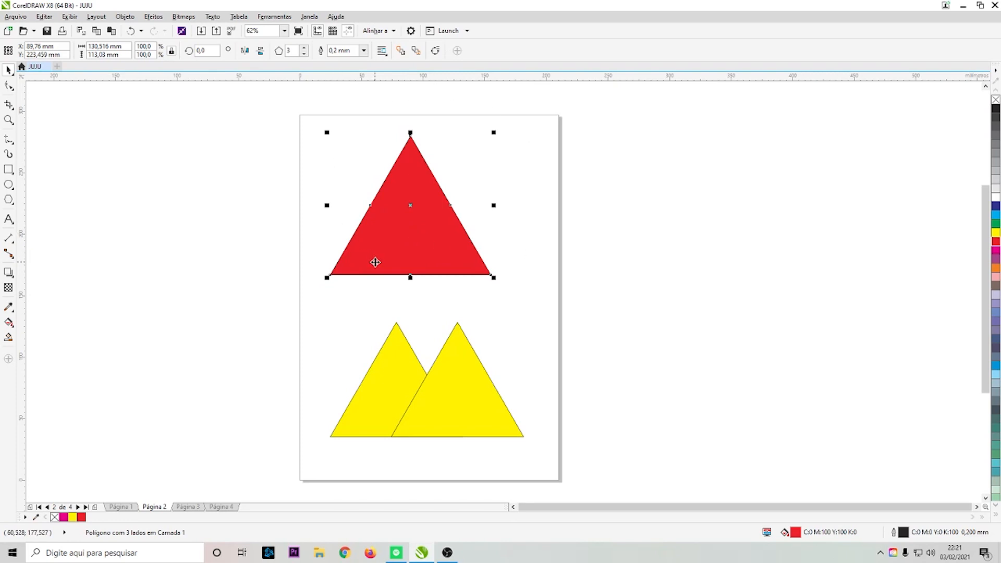
key(ctrl+e)
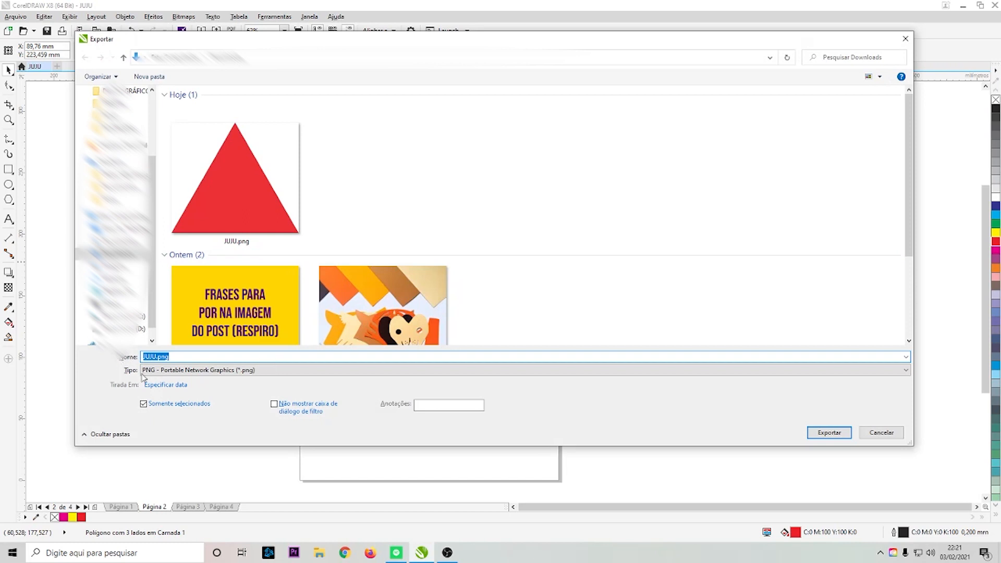
click(188, 371)
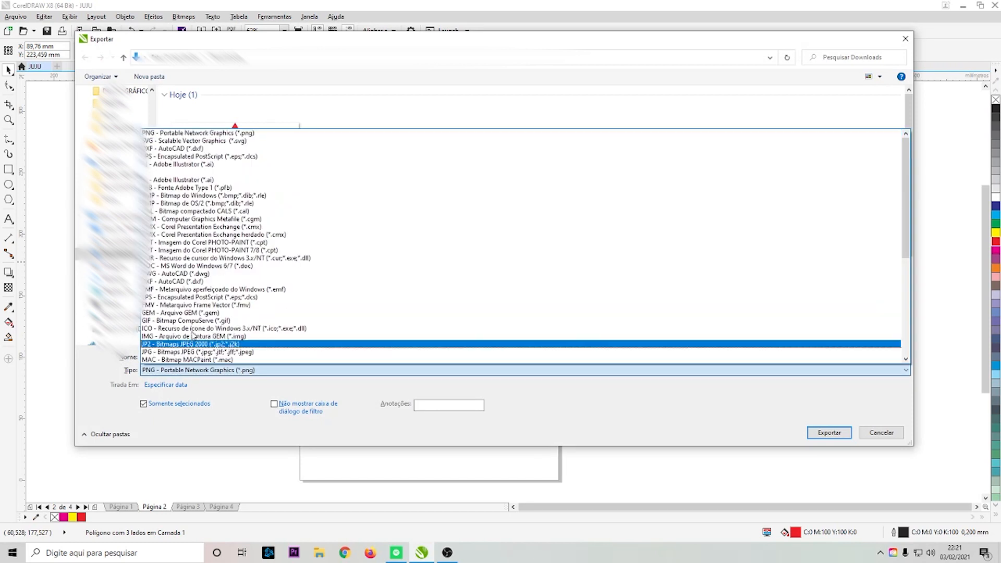
click(199, 150)
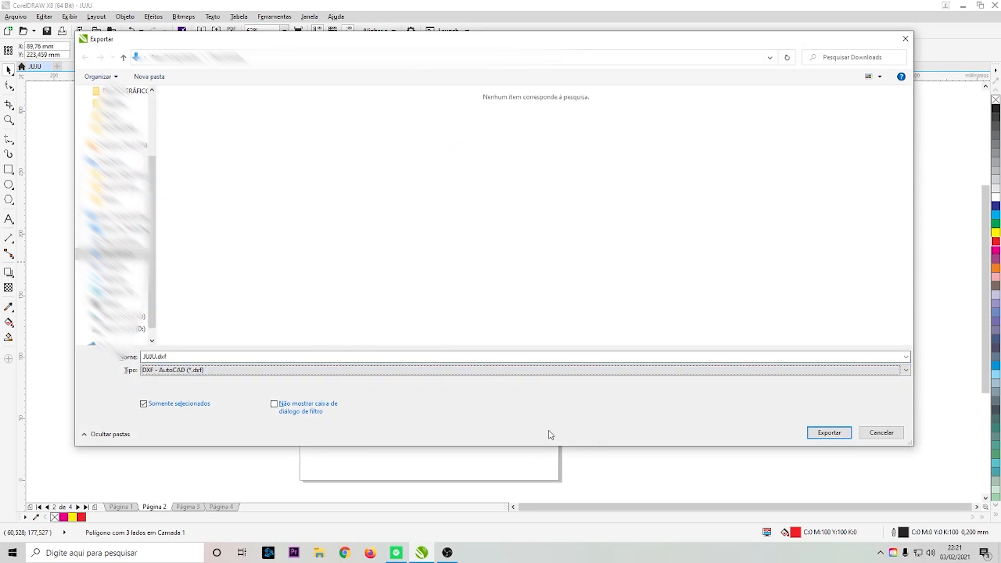
click(834, 436)
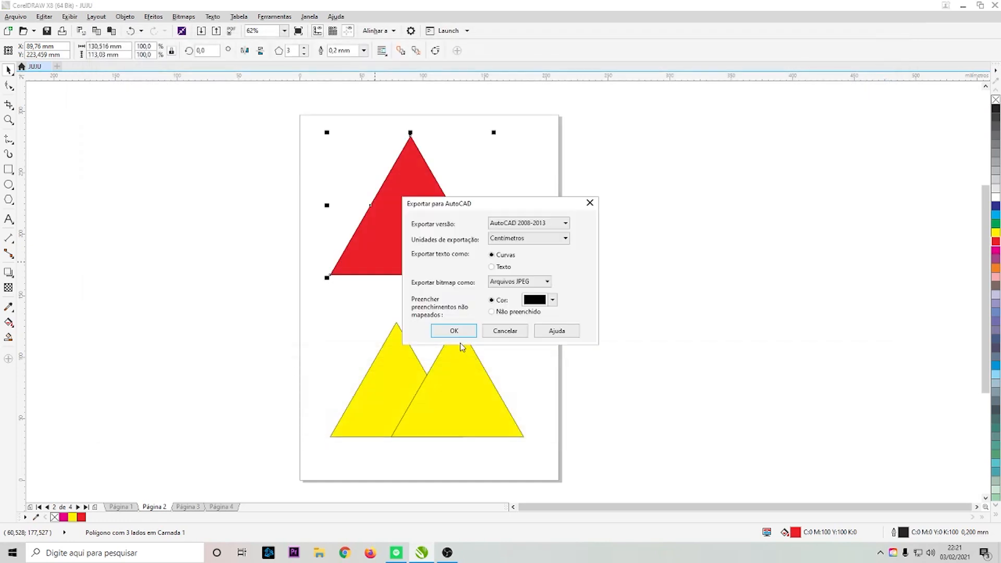
click(441, 331)
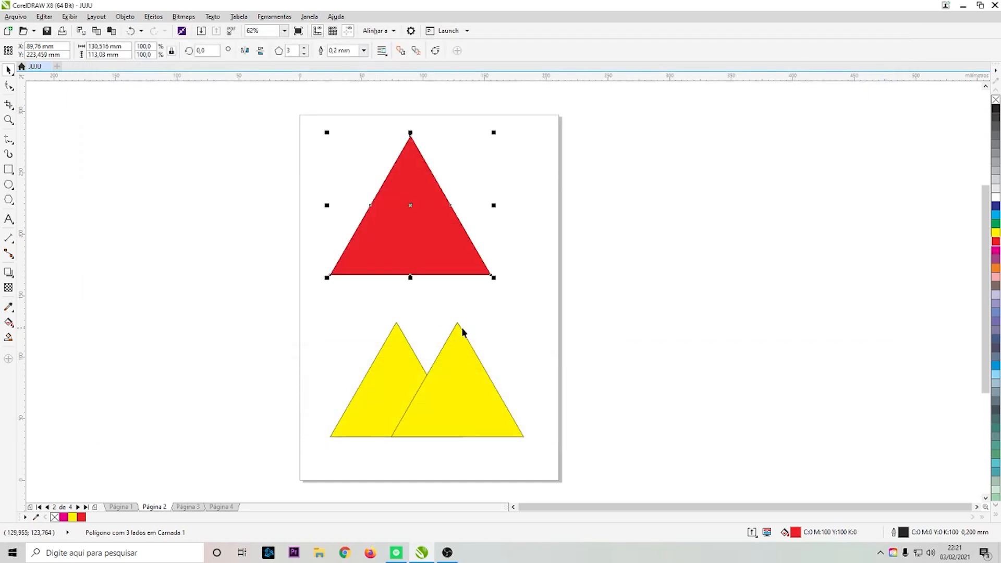
- Import JUJU.dxf from Downloads at 1:1 scale and place it on the desktop right of the page
click(645, 323)
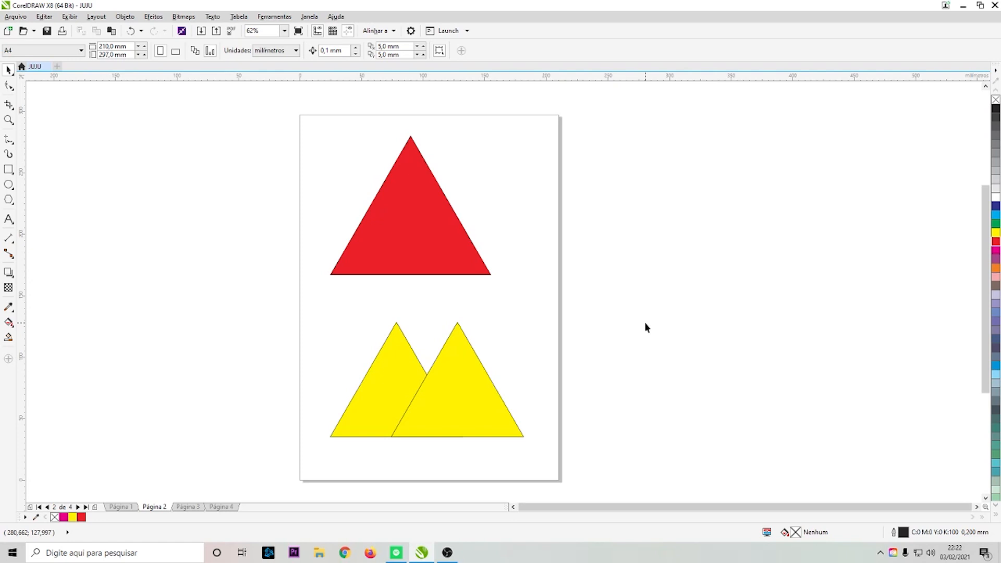
key(ctrl+i)
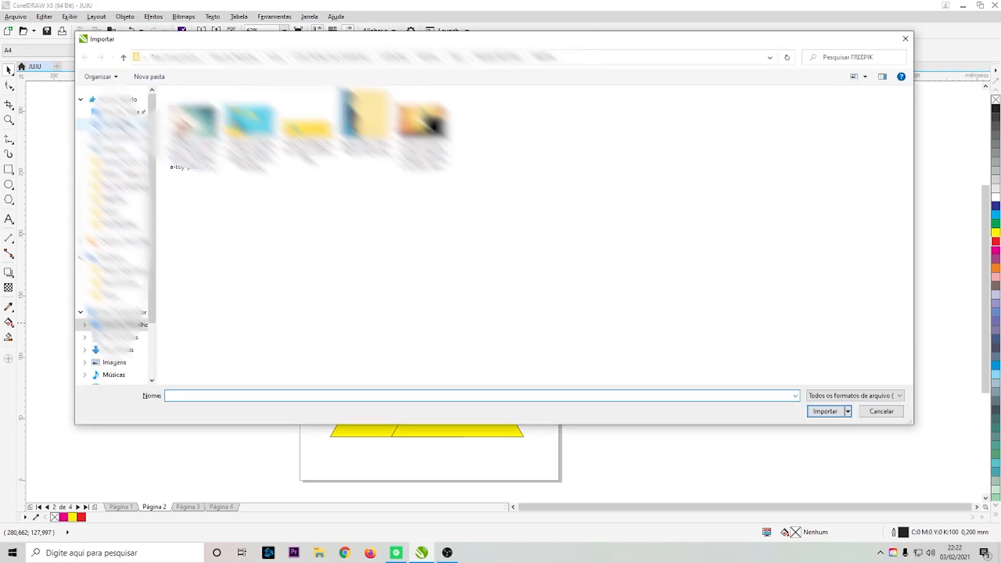
click(117, 125)
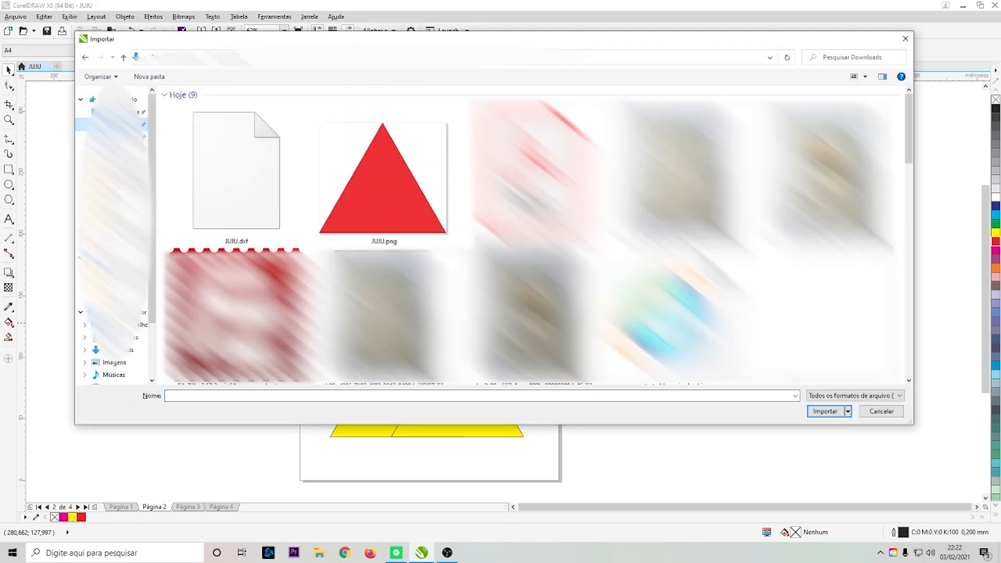
click(251, 186)
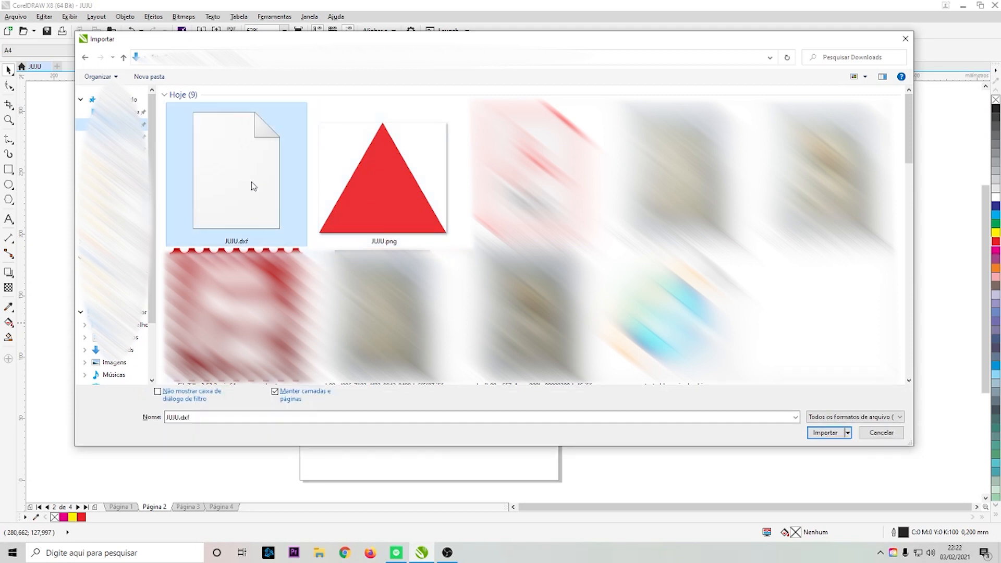
click(826, 435)
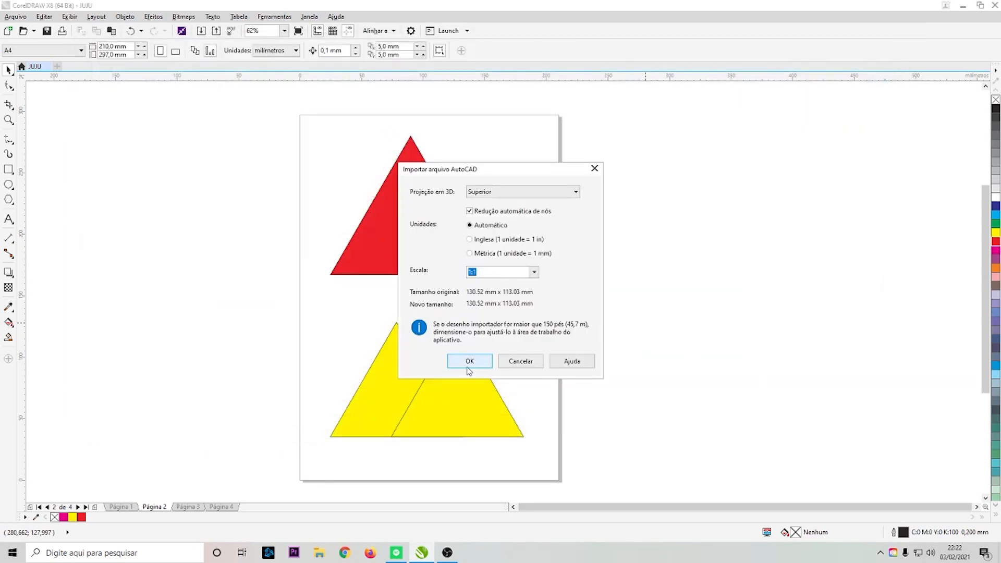
click(469, 363)
click(622, 209)
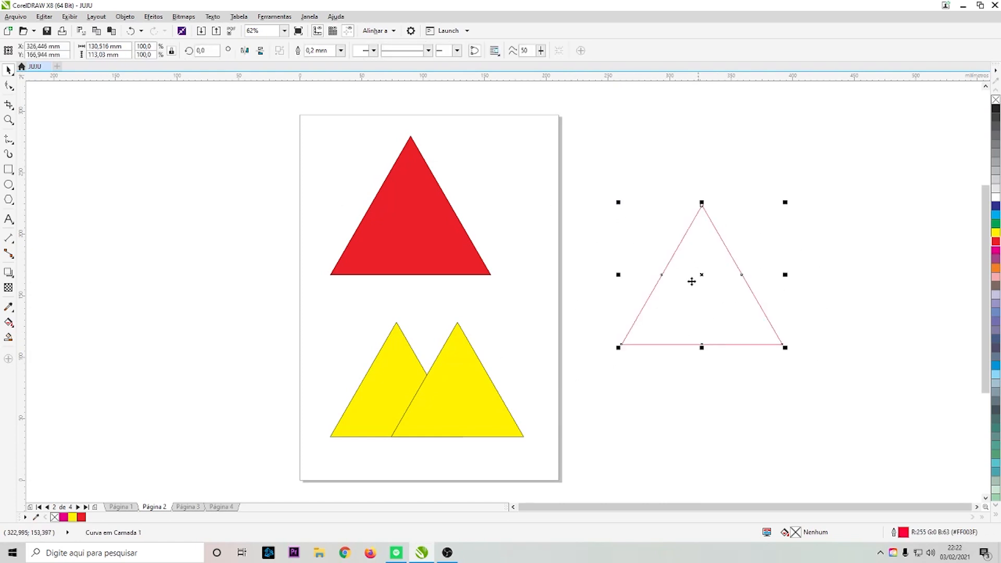
- Zoom in to compare the edges of the red triangle with the imported outline triangle
click(383, 201)
scroll(436, 224, up, 7)
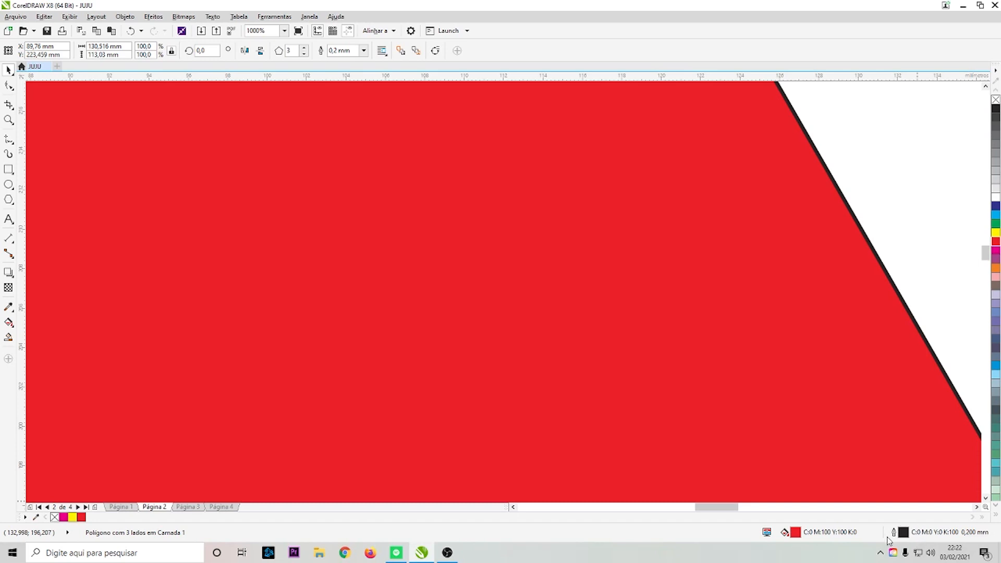
scroll(532, 318, down, 4)
drag(811, 383, 774, 314)
scroll(782, 315, up, 2)
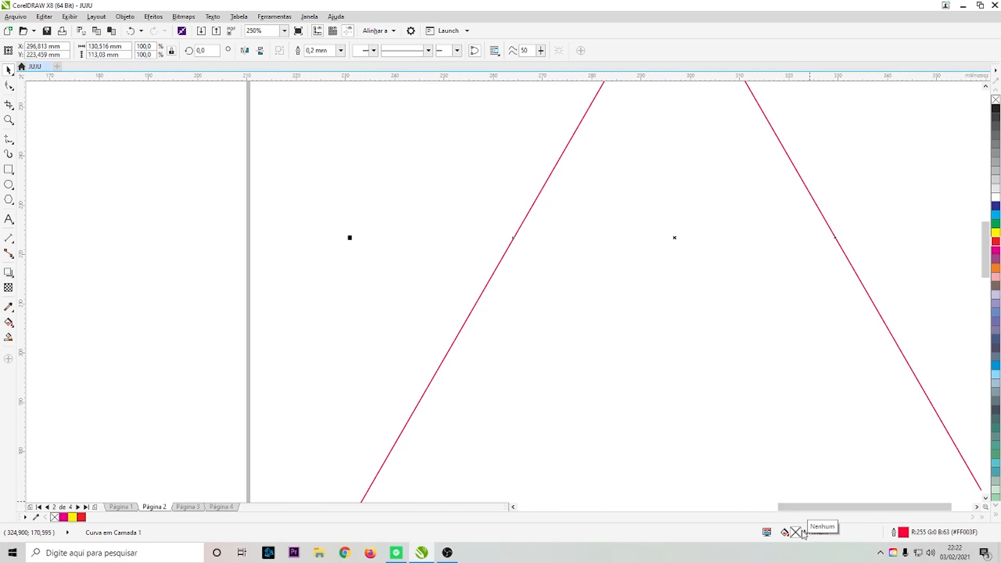
scroll(711, 400, down, 1)
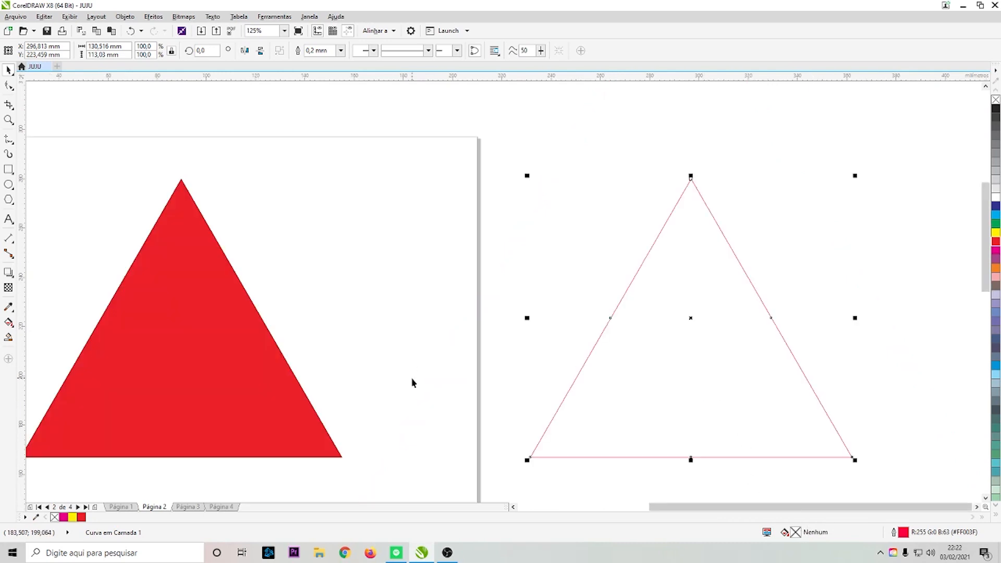
shift+click(266, 426)
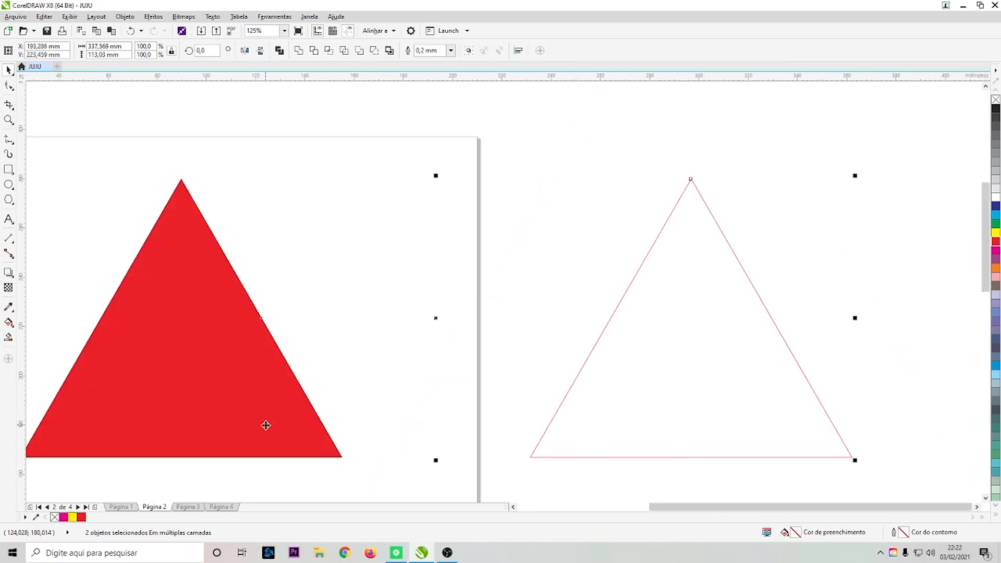
click(473, 252)
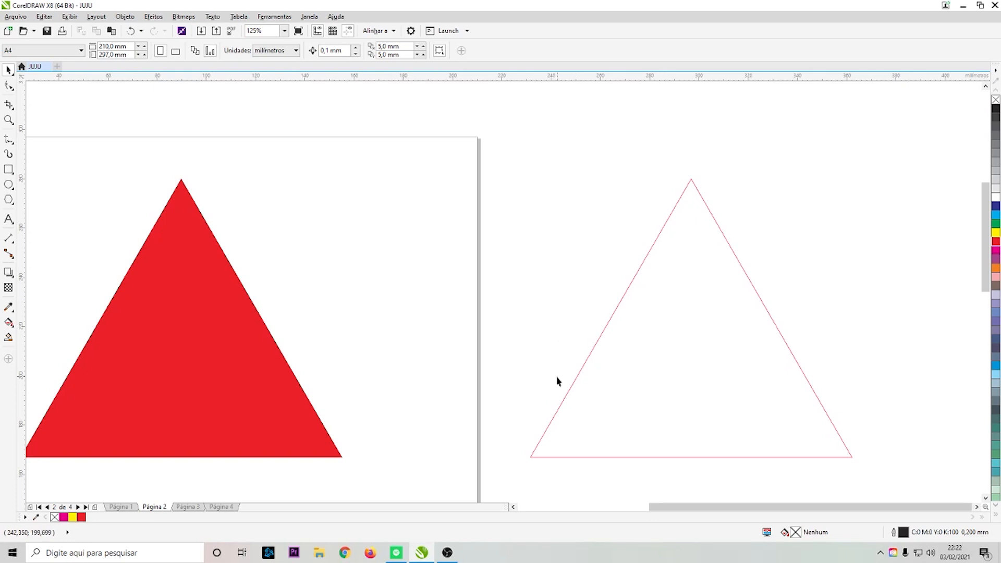
- Make two smaller copies of the imported outline triangle, overlapping it on either side on the desktop
scroll(557, 382, down, 2)
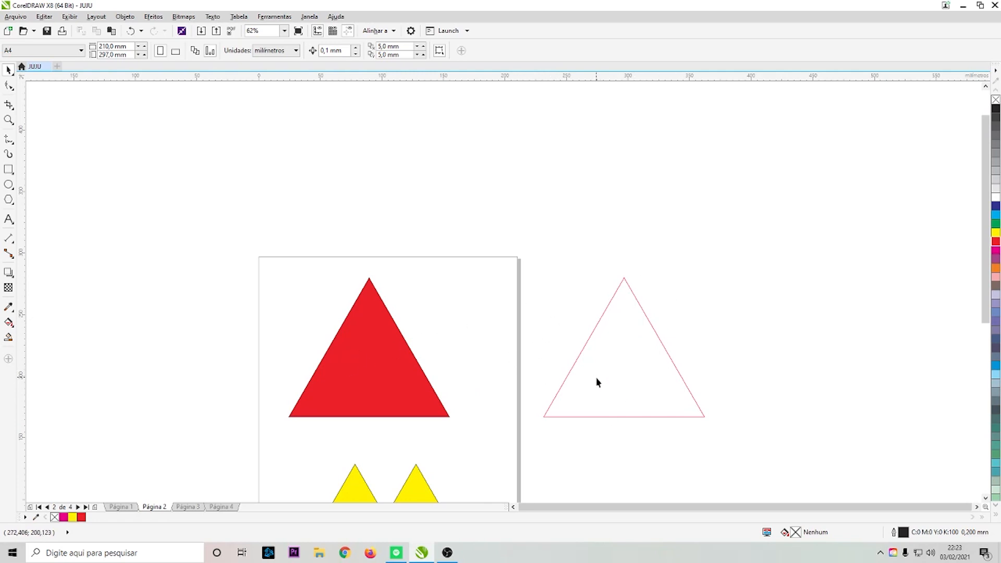
drag(606, 365, 765, 357)
drag(860, 270, 781, 338)
drag(758, 395, 701, 353)
drag(676, 355, 563, 364)
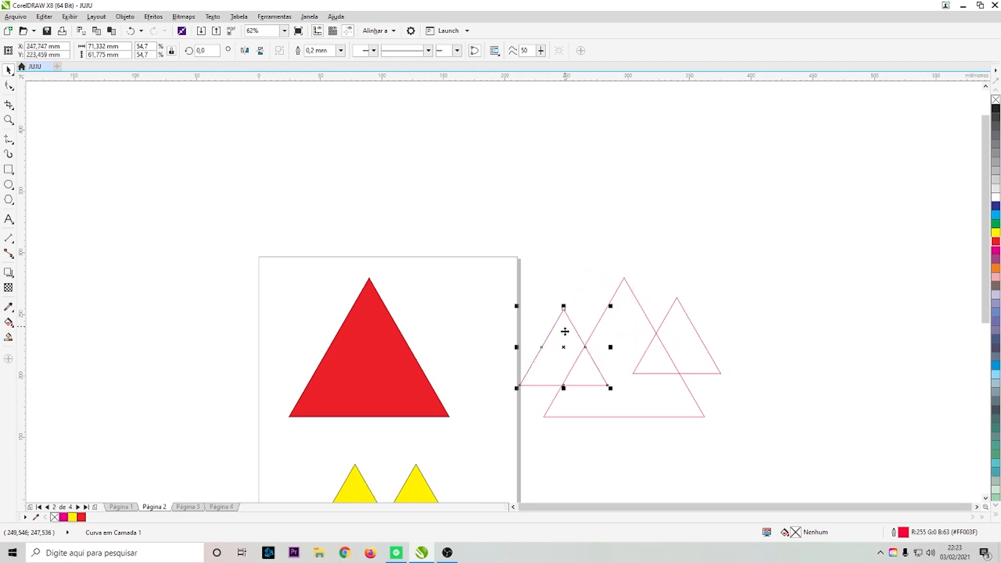
- Group the three outline triangles and export the group as JUJU 2.dxf in DXF - AutoCAD format with default options
drag(798, 211, 505, 453)
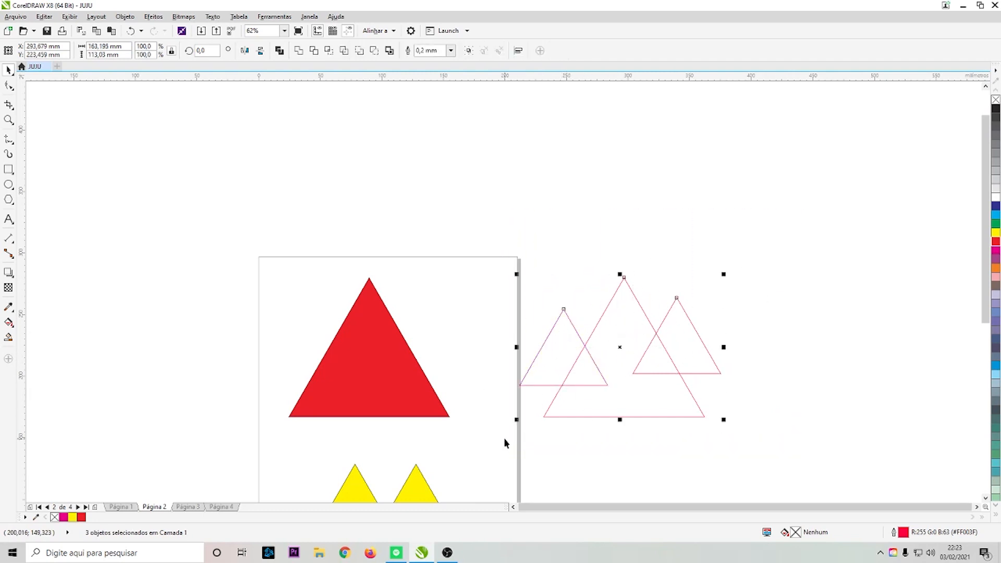
key(ctrl+g)
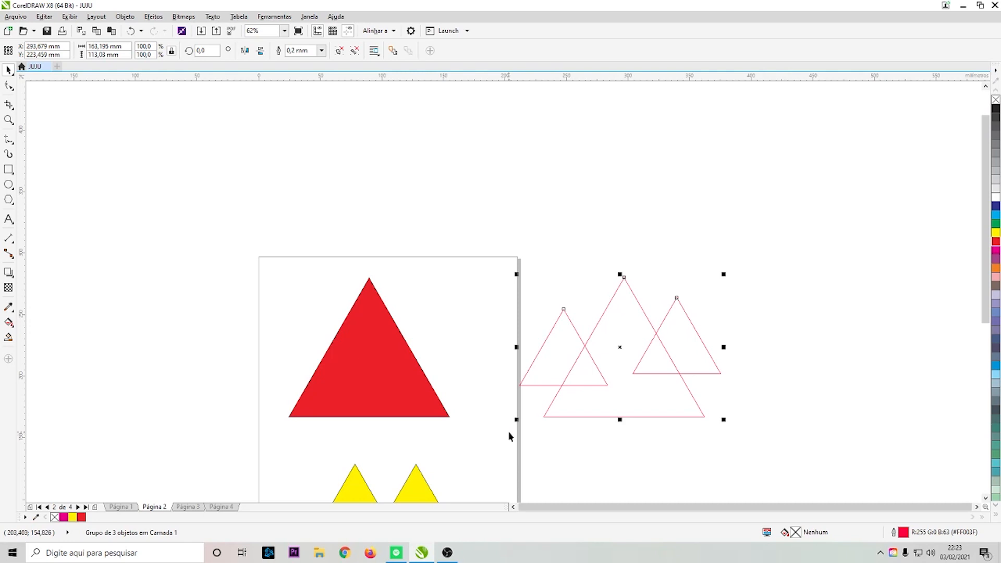
key(ctrl+e)
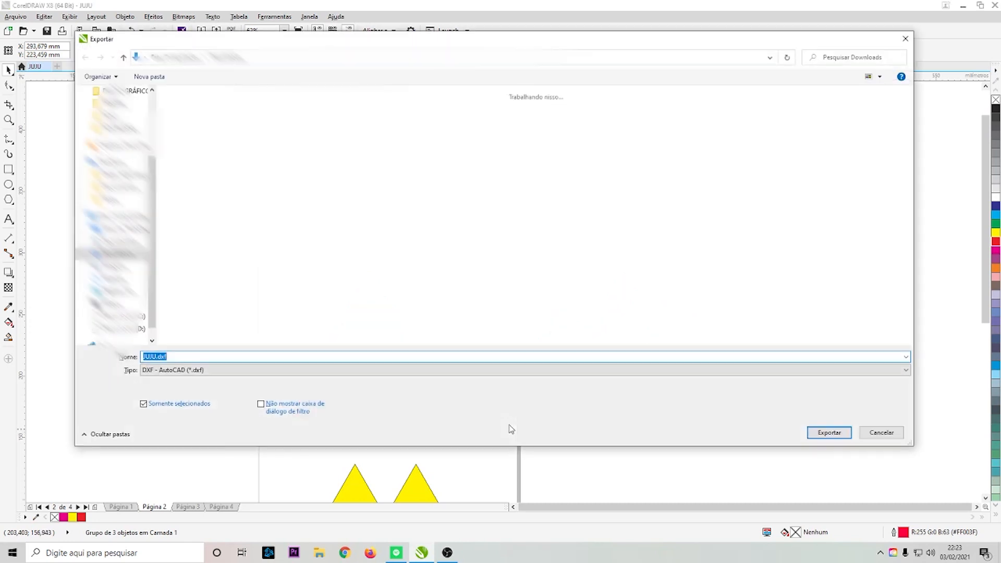
click(156, 357)
text(2)
key(Return)
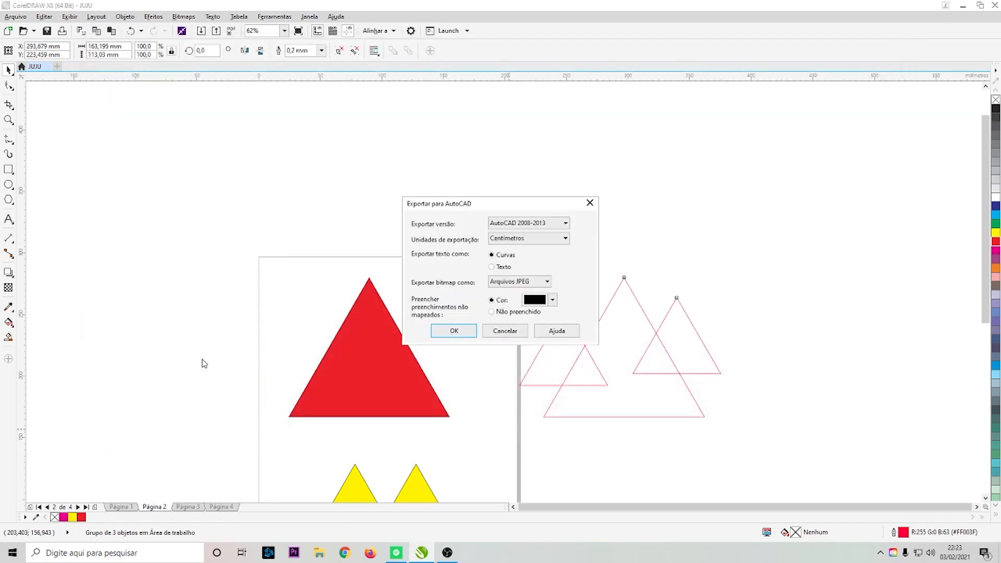
key(Return)
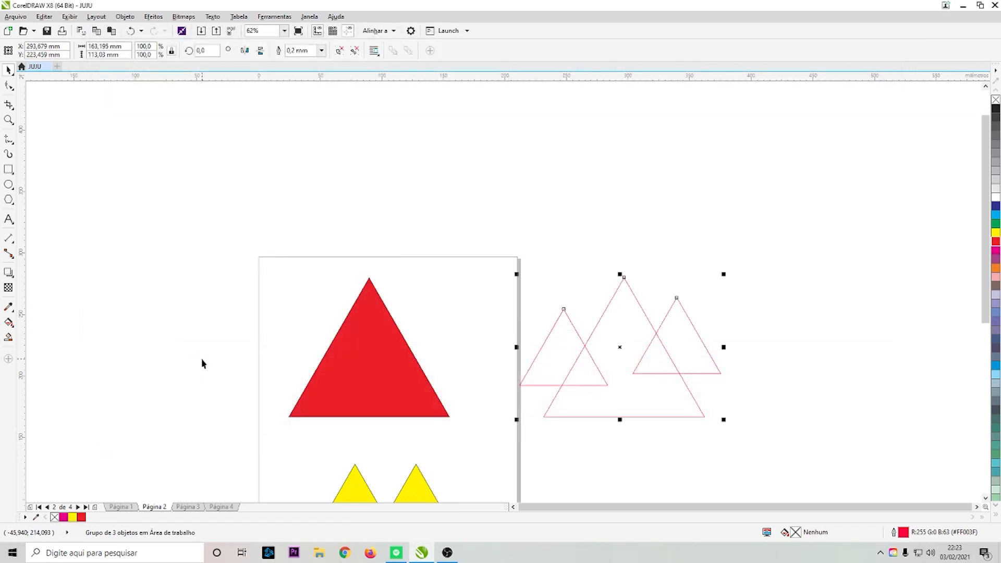
- Import JUJU 2.dxf at 1:1 scale and place it on the desktop to the upper right of the page
key(ctrl+i)
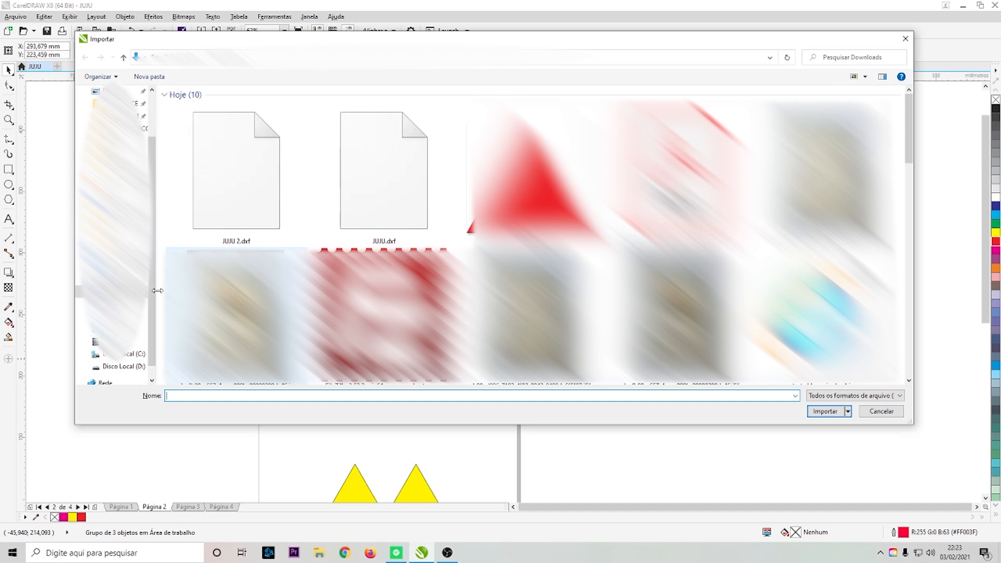
double_click(262, 179)
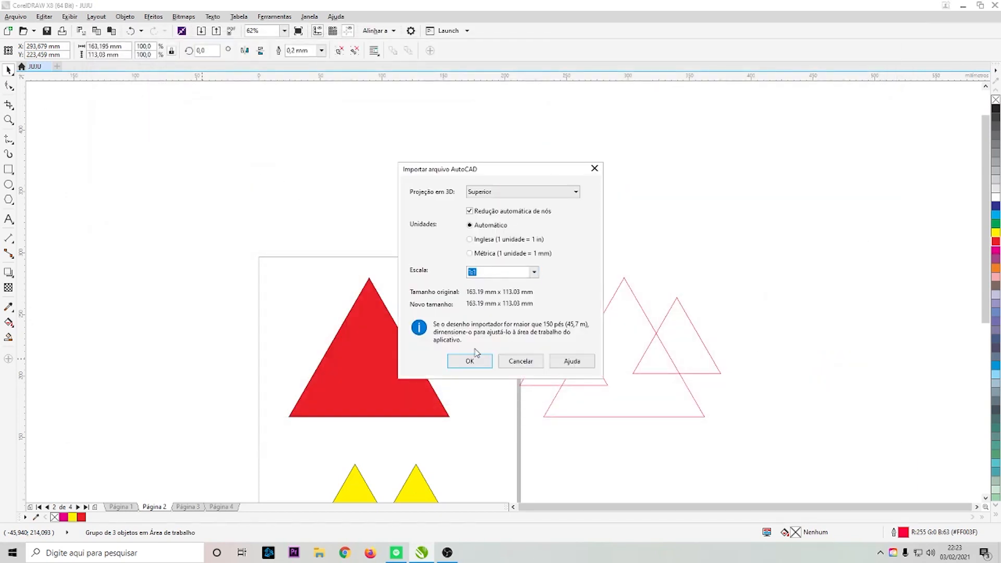
click(470, 361)
click(770, 178)
click(746, 194)
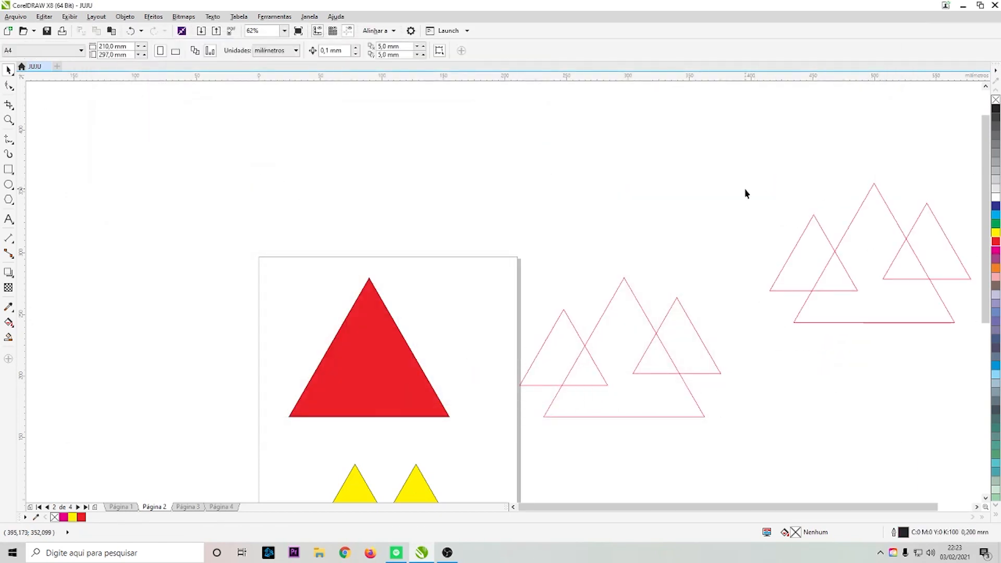
- Move the outline triangle groups and single triangles around the desktop, then undo the last two moves
click(693, 353)
drag(694, 353, 624, 220)
scroll(546, 245, down, 2)
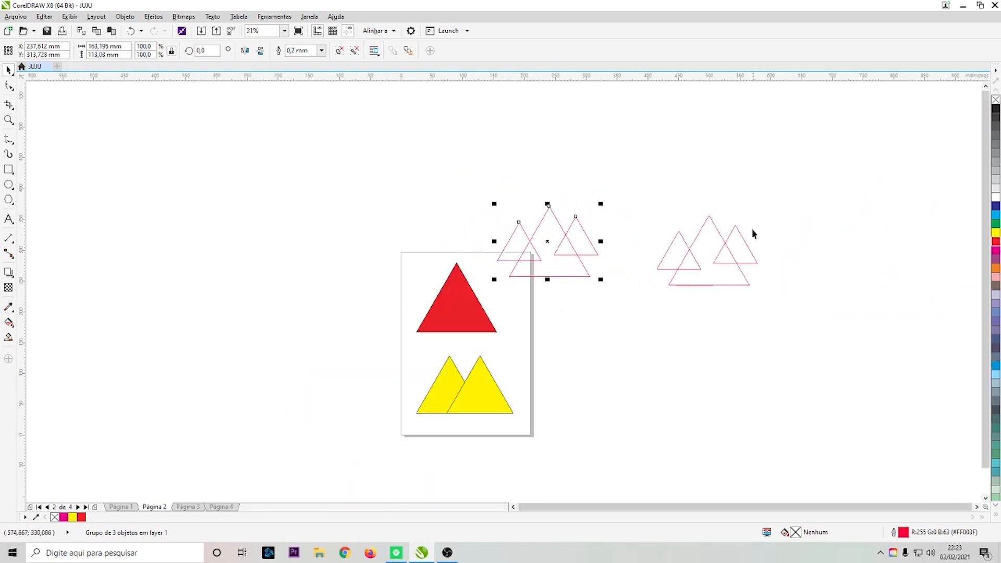
scroll(733, 243, up, 5)
scroll(664, 275, down, 2)
drag(706, 307, 824, 245)
drag(536, 331, 454, 284)
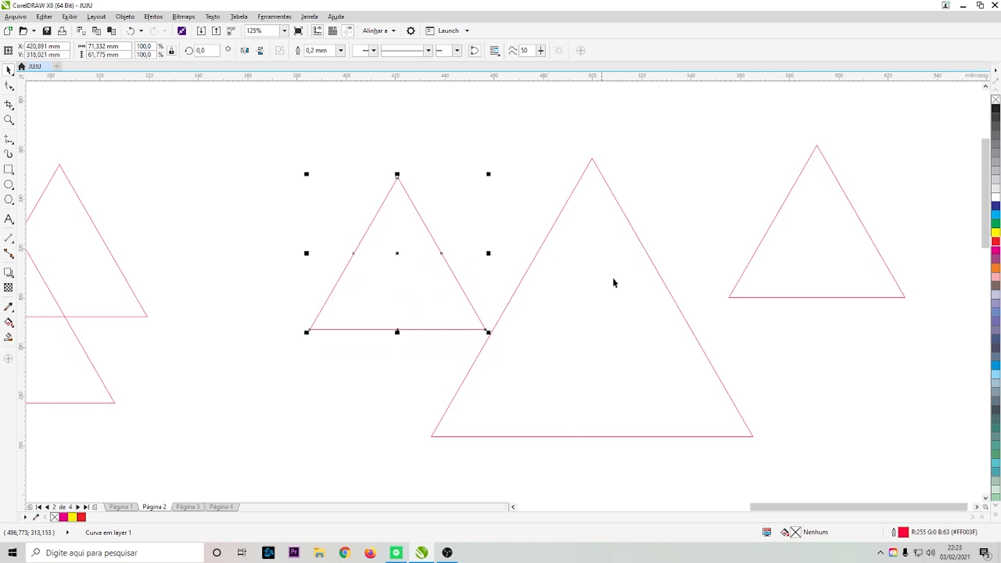
scroll(660, 293, down, 2)
key(ctrl+z)
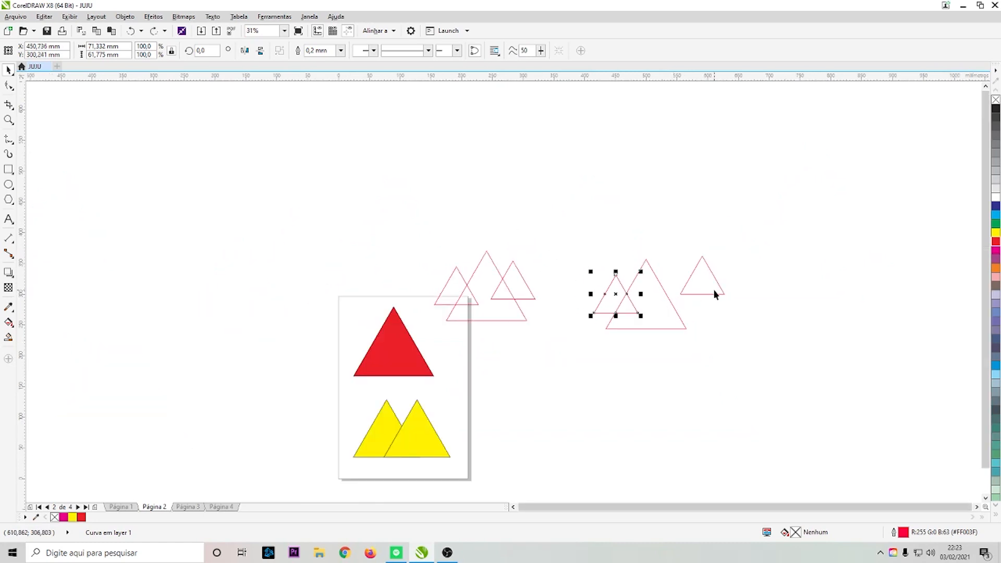
key(ctrl+z)
- Delete both groups of outline triangles from the desktop
drag(764, 217, 559, 399)
key(Delete)
drag(585, 223, 426, 342)
key(Delete)
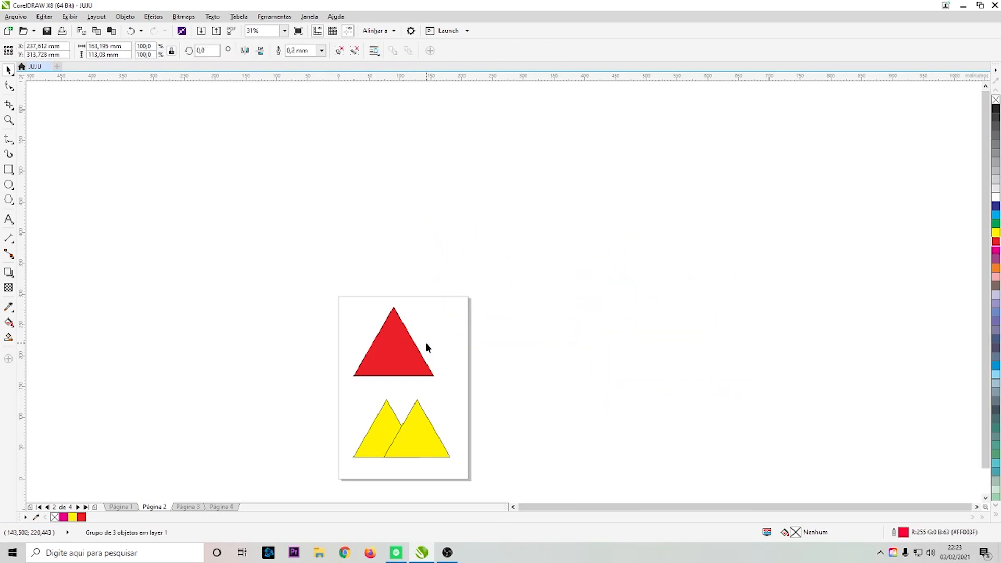
- Group the two overlapping yellow triangles
click(417, 373)
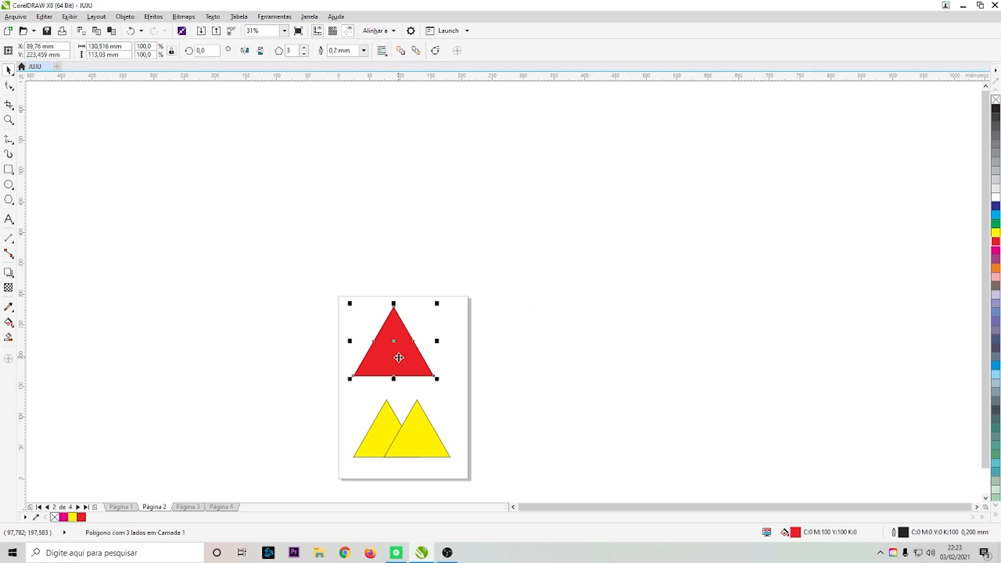
drag(489, 382, 316, 487)
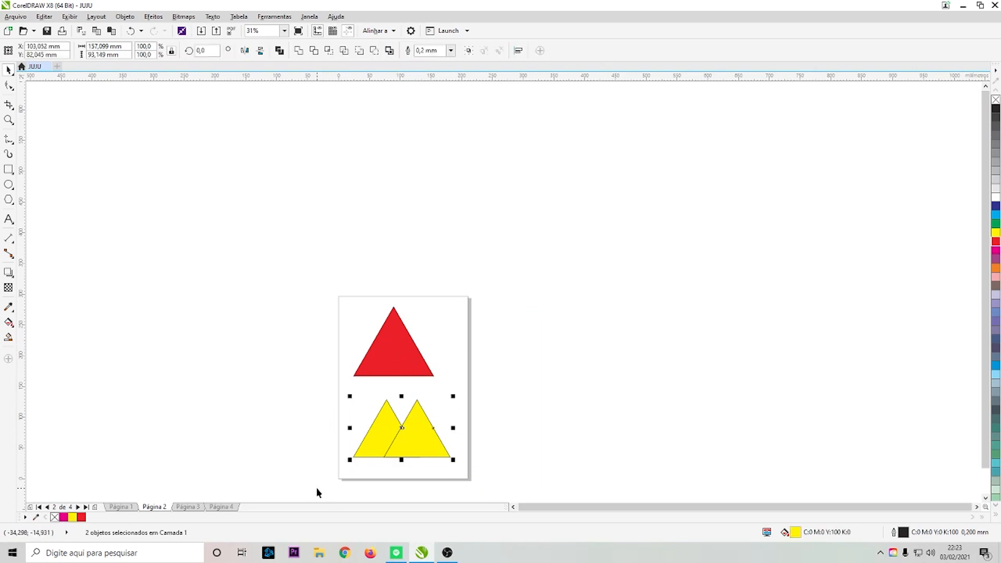
key(ctrl+g)
- Align the red triangle over the yellow group on their centres and centre both on the page as one group
click(391, 365)
shift+click(382, 430)
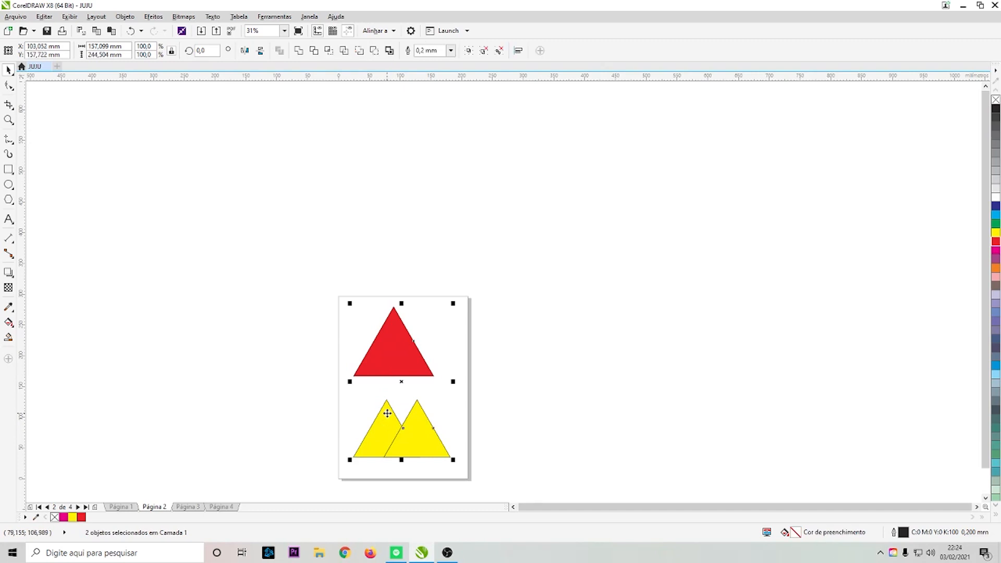
key(c)
key(ctrl+g)
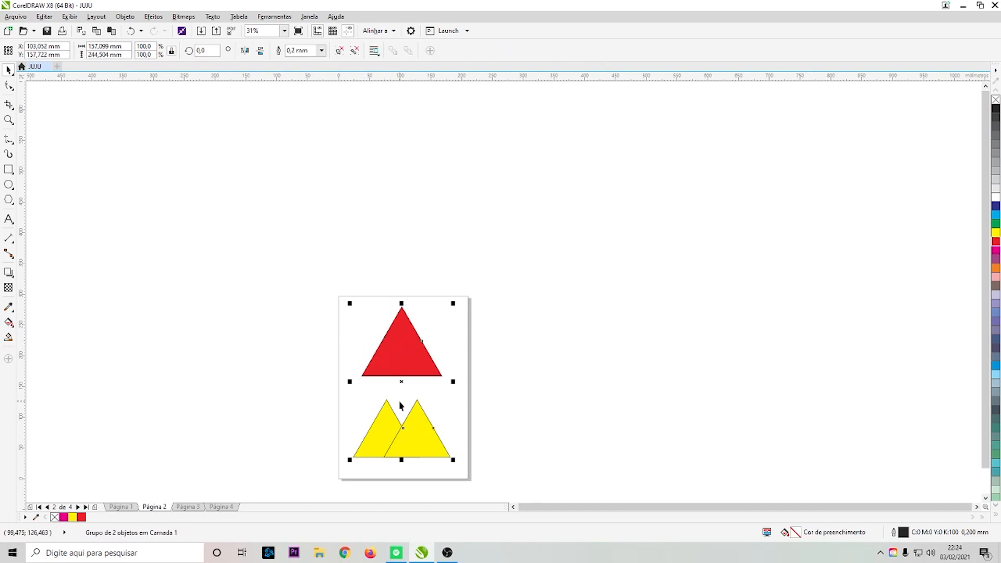
key(p)
- Ungroup the red triangle from the yellow triangles
click(527, 349)
right_click(427, 365)
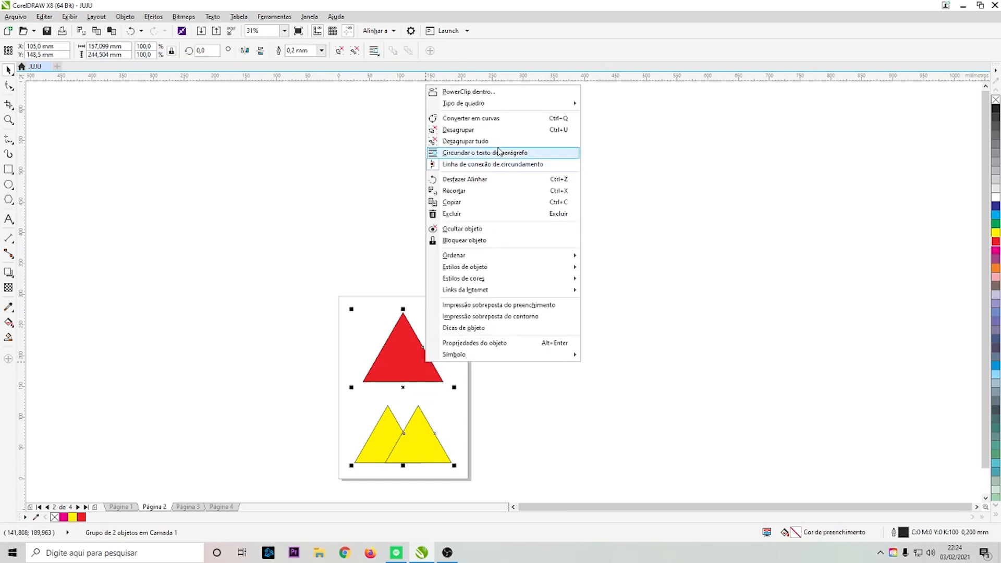
click(459, 130)
click(590, 242)
- Ungroup the two yellow triangles
click(432, 452)
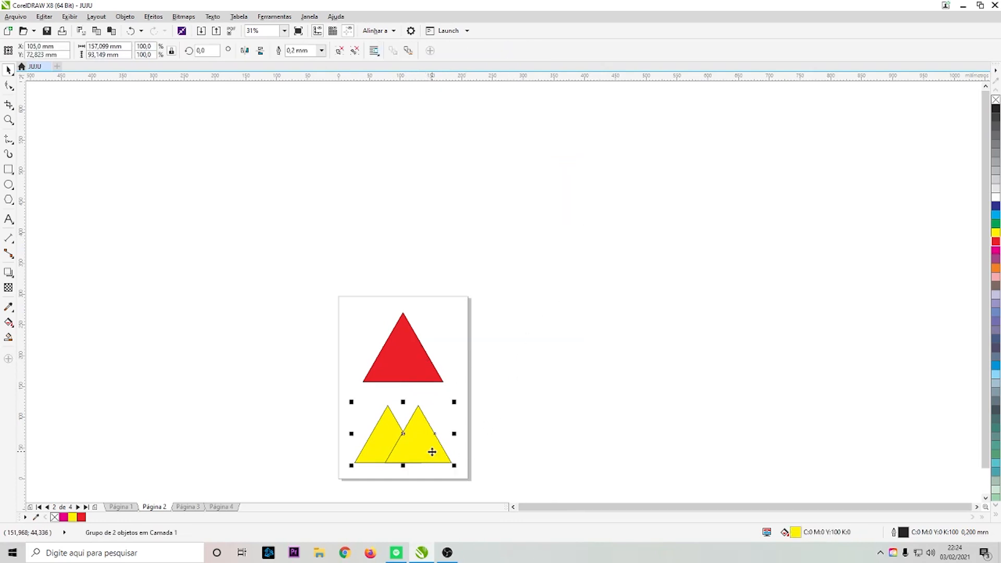
right_click(432, 451)
click(502, 222)
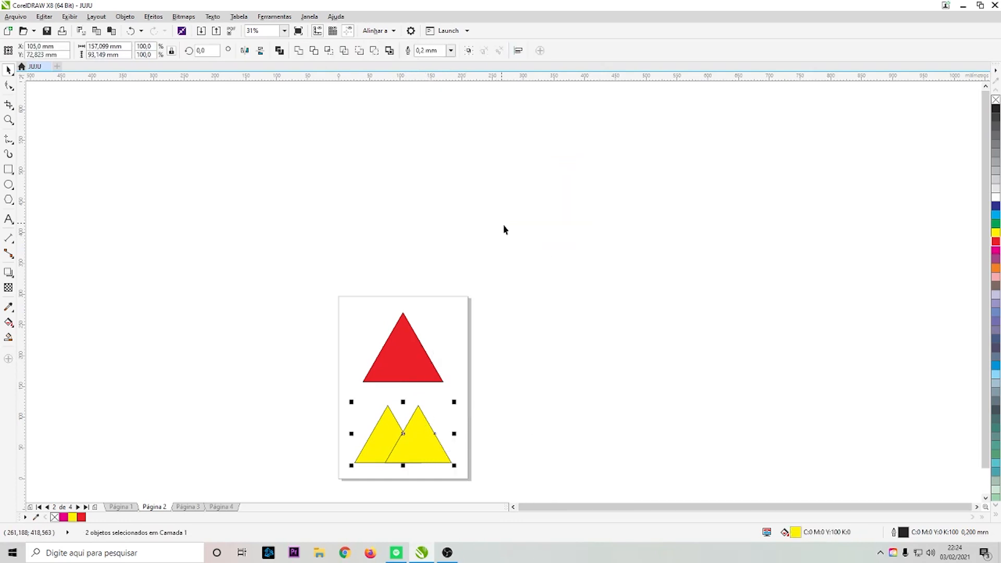
click(490, 459)
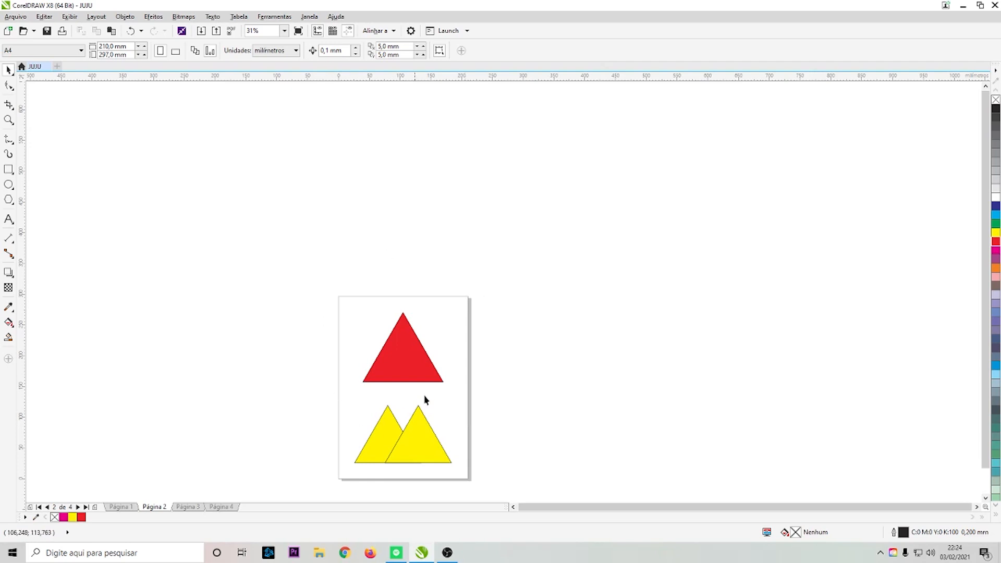
- Remove the red triangle's fill and give it a black outline
click(388, 374)
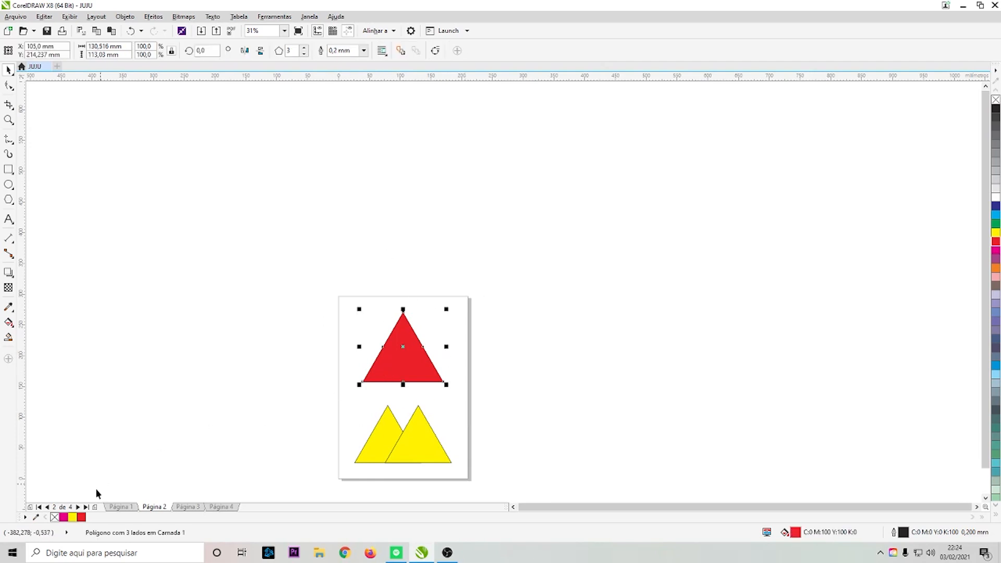
click(54, 516)
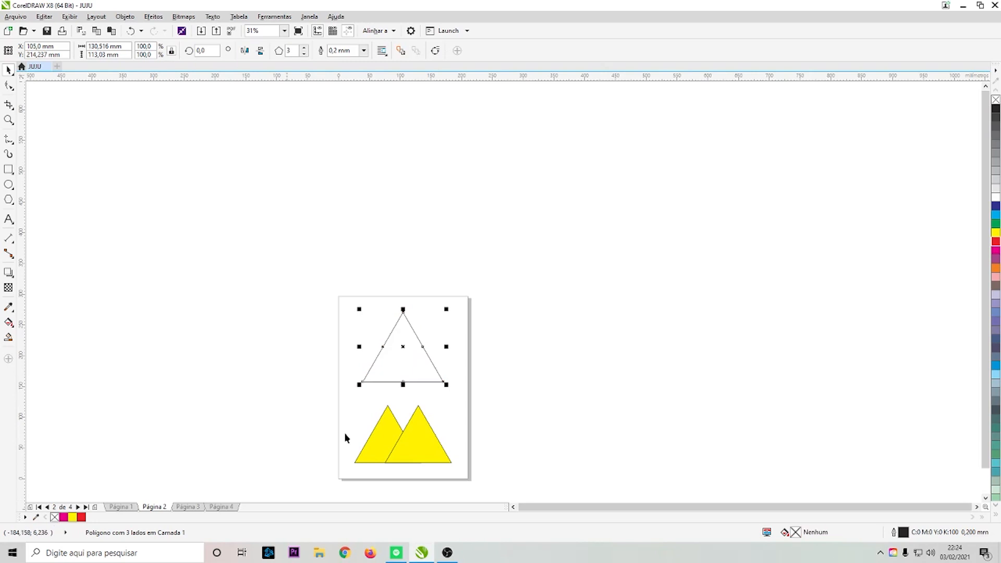
right_click(996, 109)
- Zoom in on the outline triangle to examine its edges
click(420, 441)
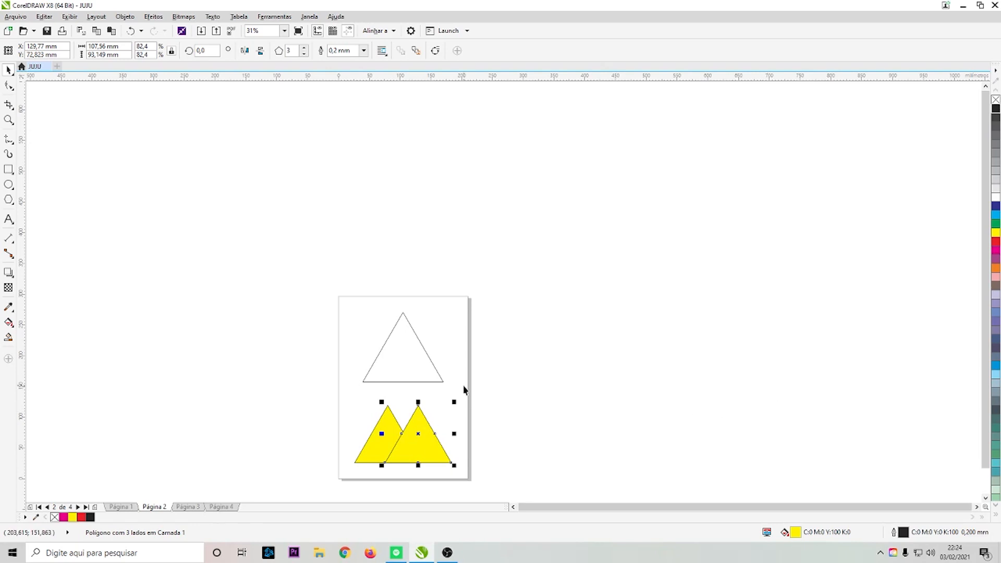
click(429, 360)
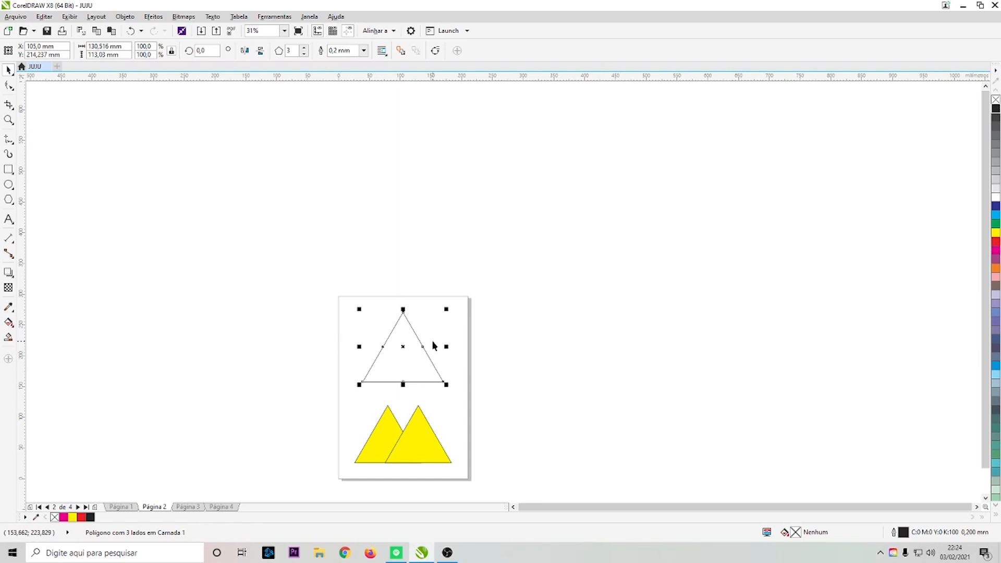
key(shift+F2)
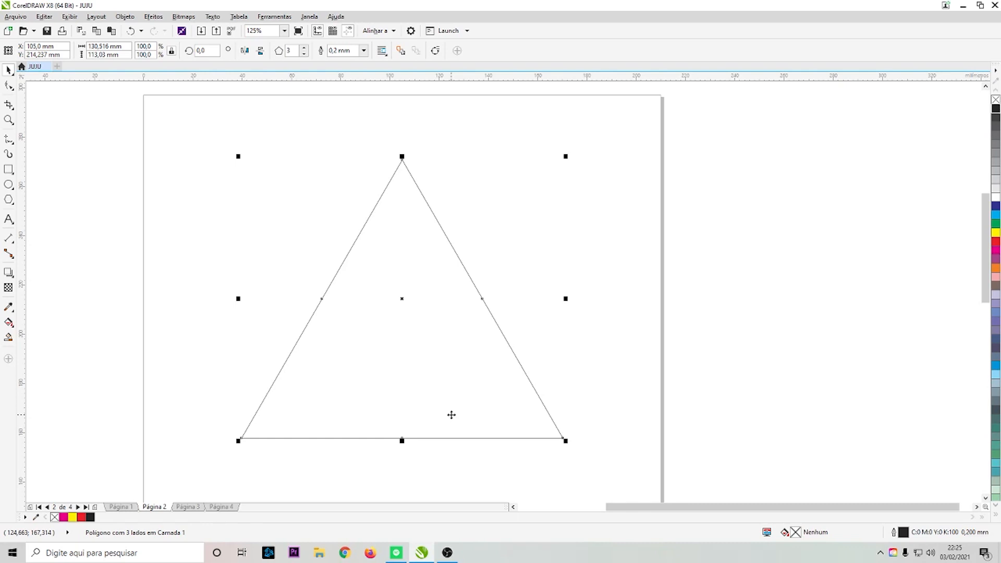
click(556, 312)
scroll(555, 311, down, 2)
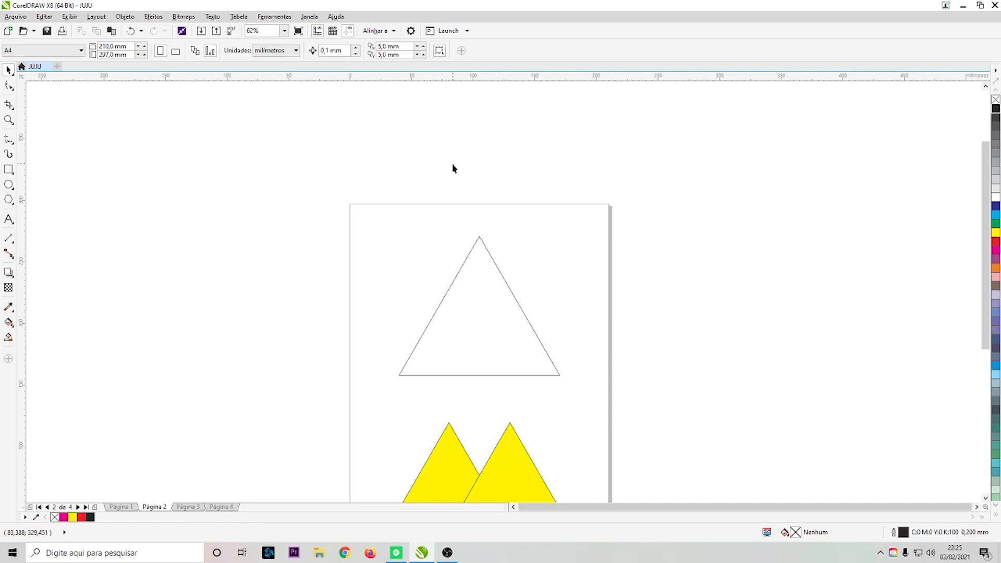
click(15, 17)
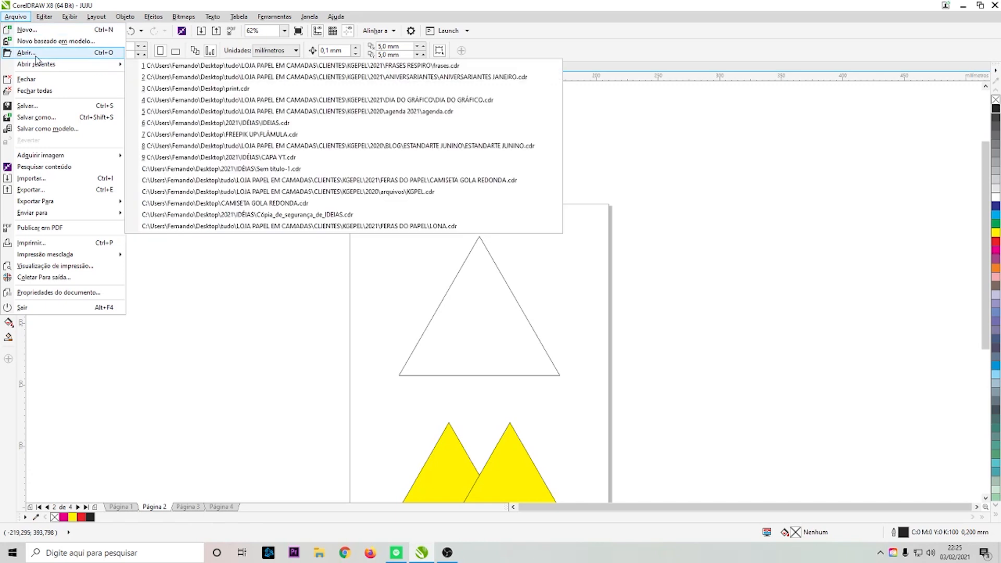
click(233, 133)
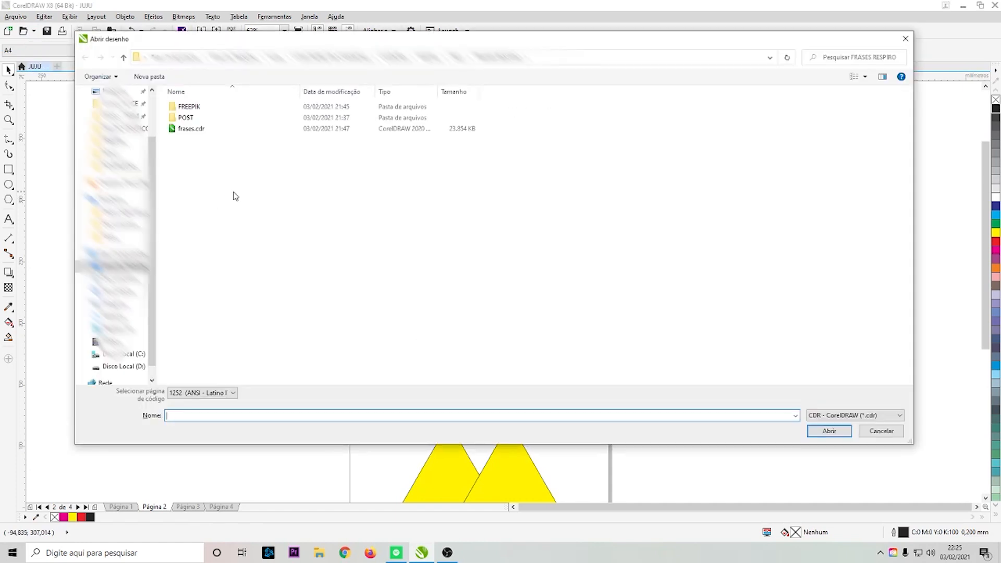
key(Escape)
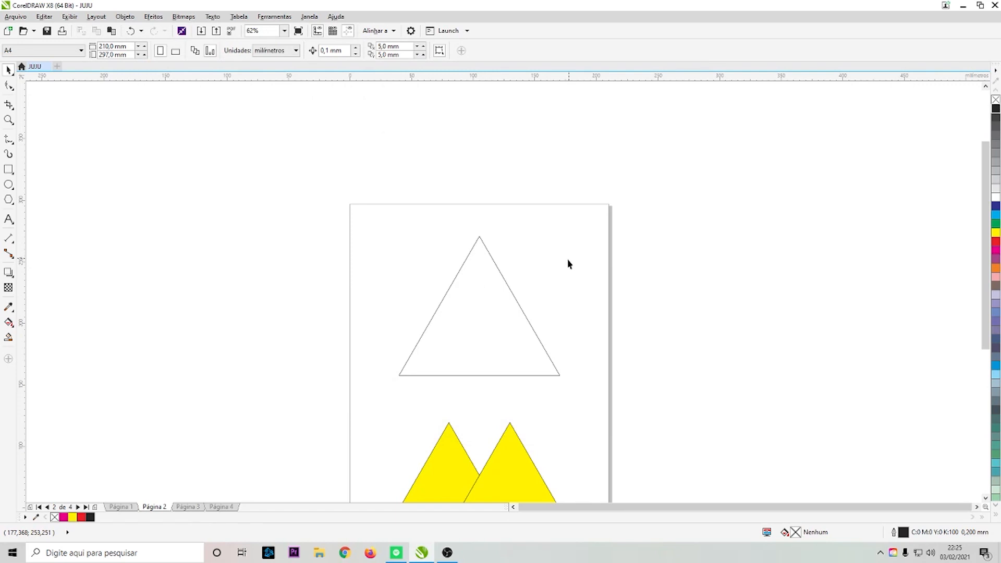
scroll(573, 253, down, 2)
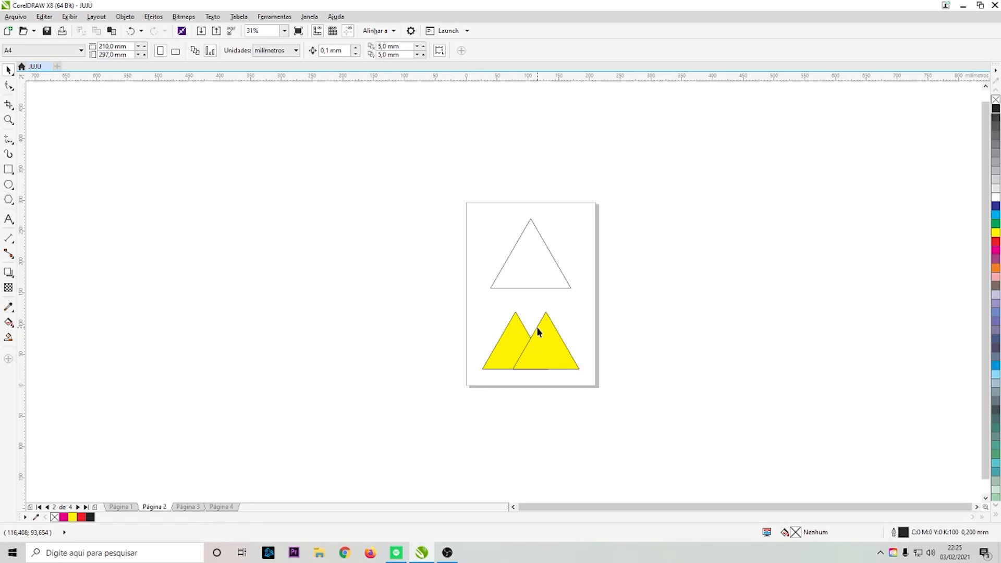
key(ctrl+s)
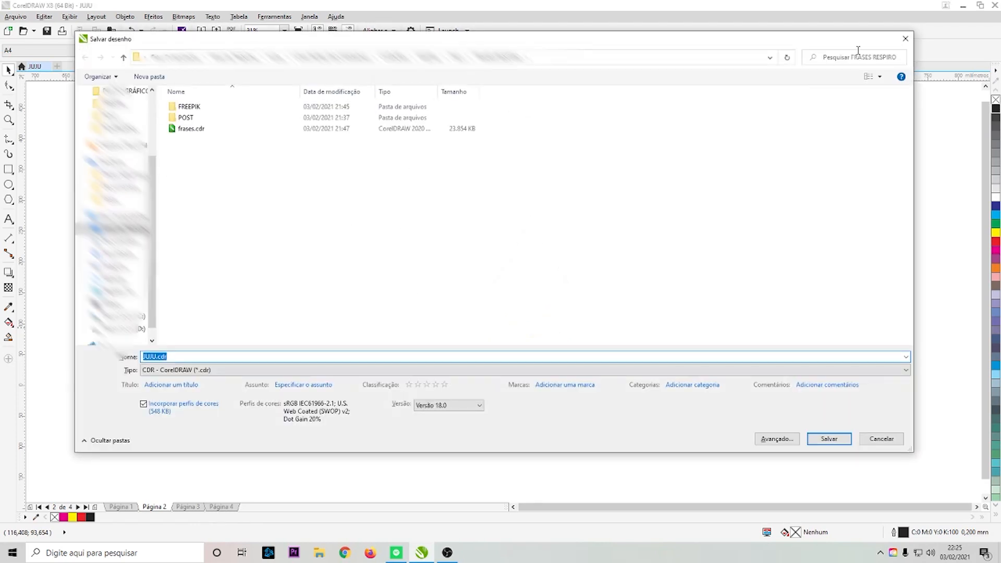
click(905, 39)
- Try saving the drawing in CDR format as CorelDRAW Version 17.0
click(16, 16)
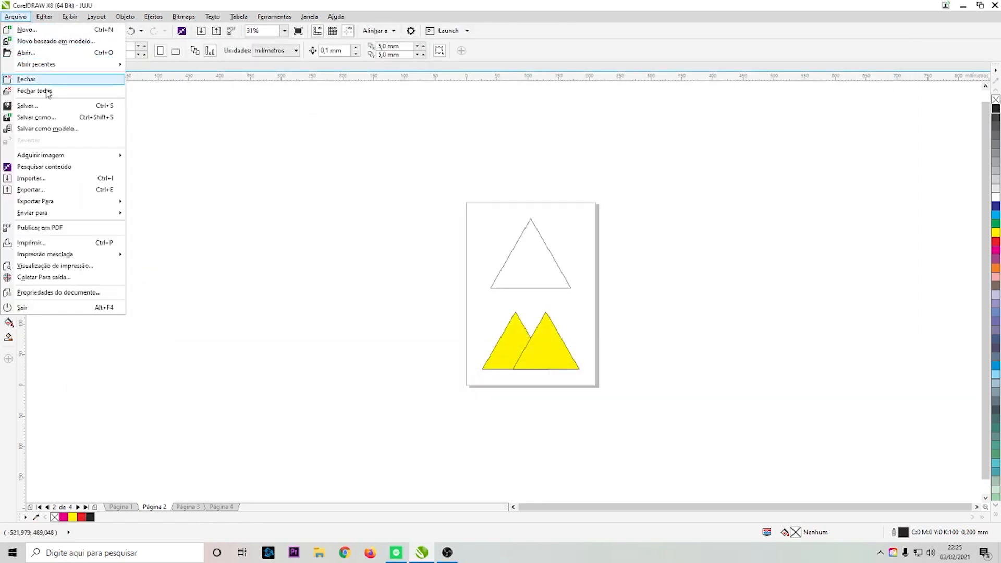
click(50, 106)
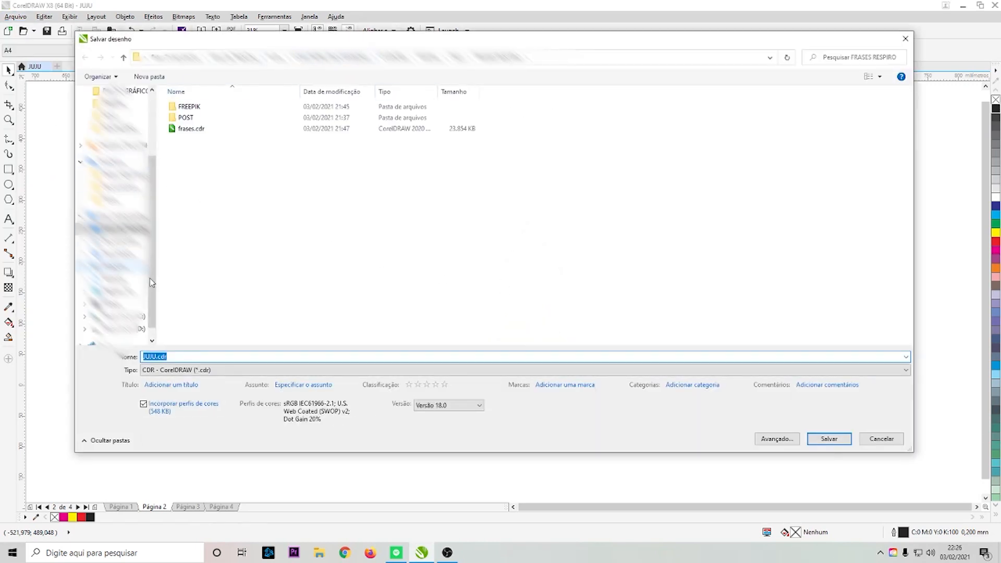
click(172, 372)
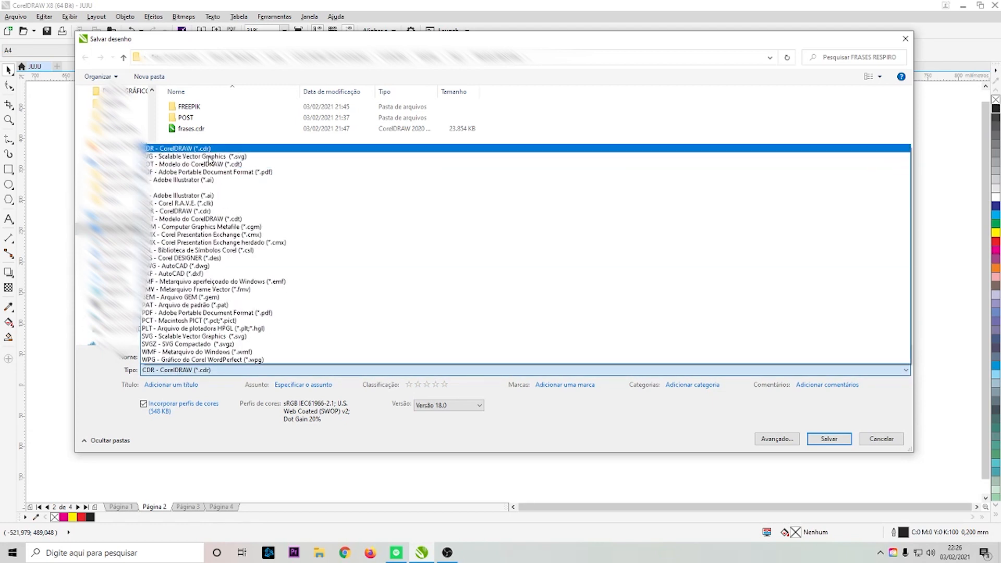
click(215, 372)
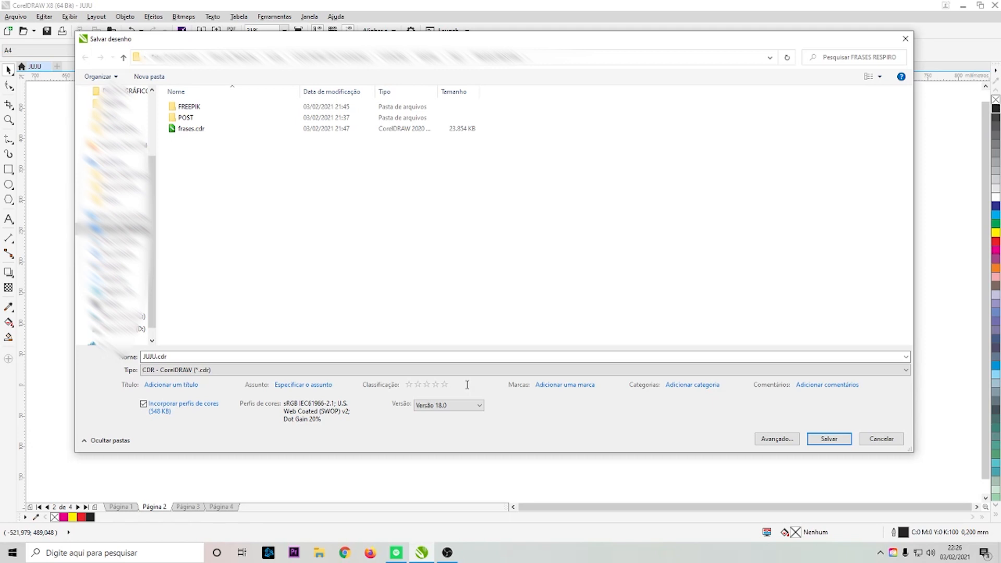
click(470, 405)
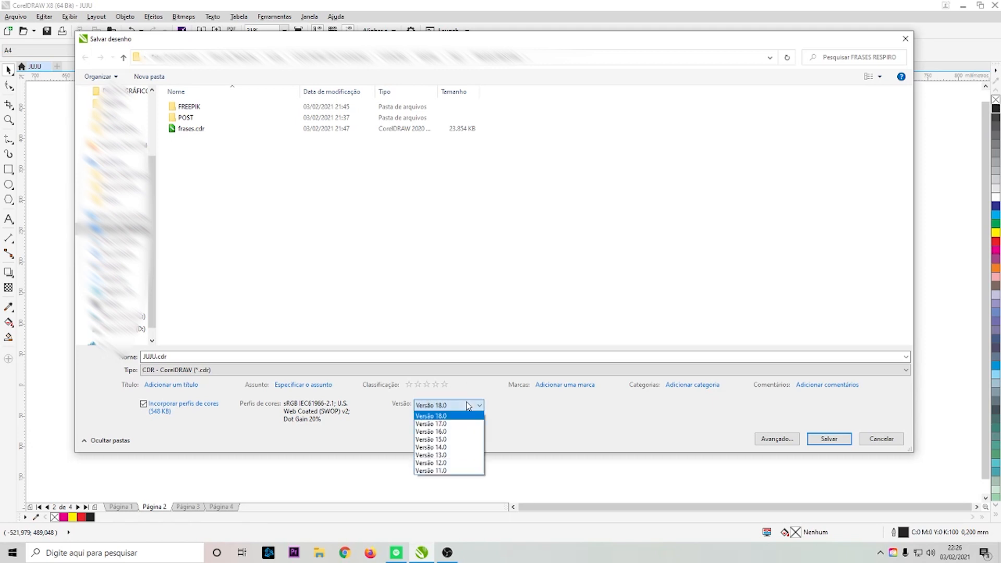
click(447, 424)
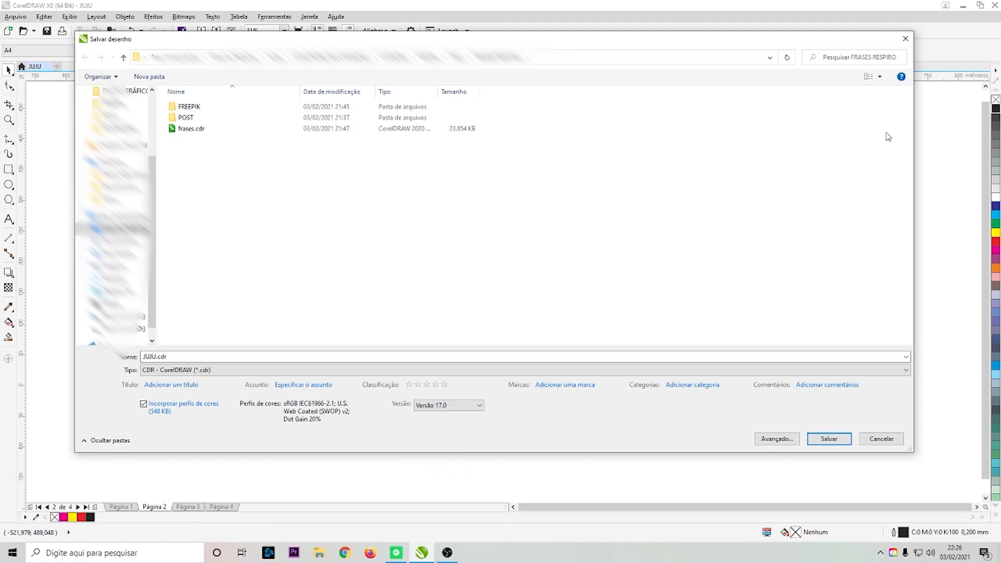
click(906, 39)
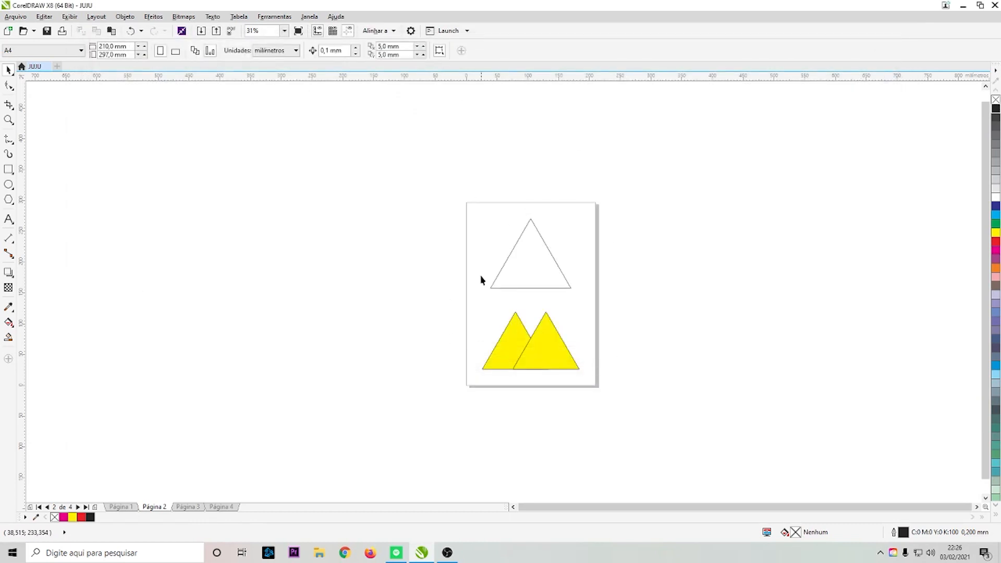
click(532, 268)
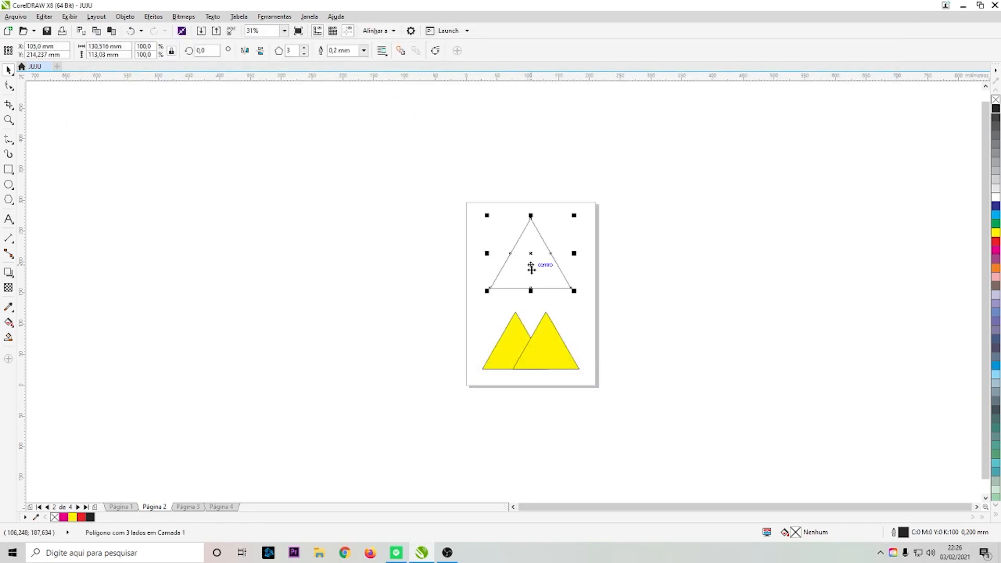
click(629, 262)
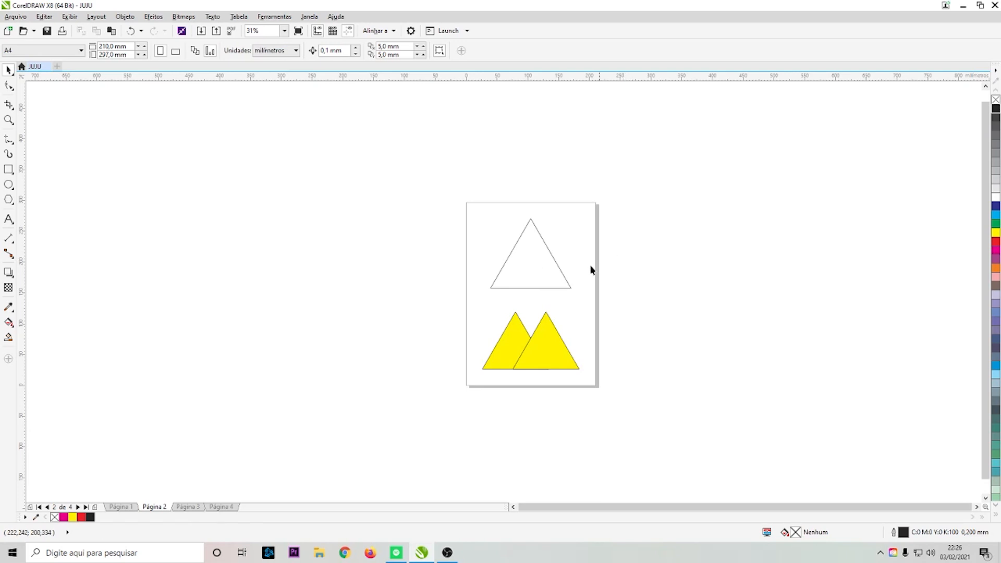
click(536, 275)
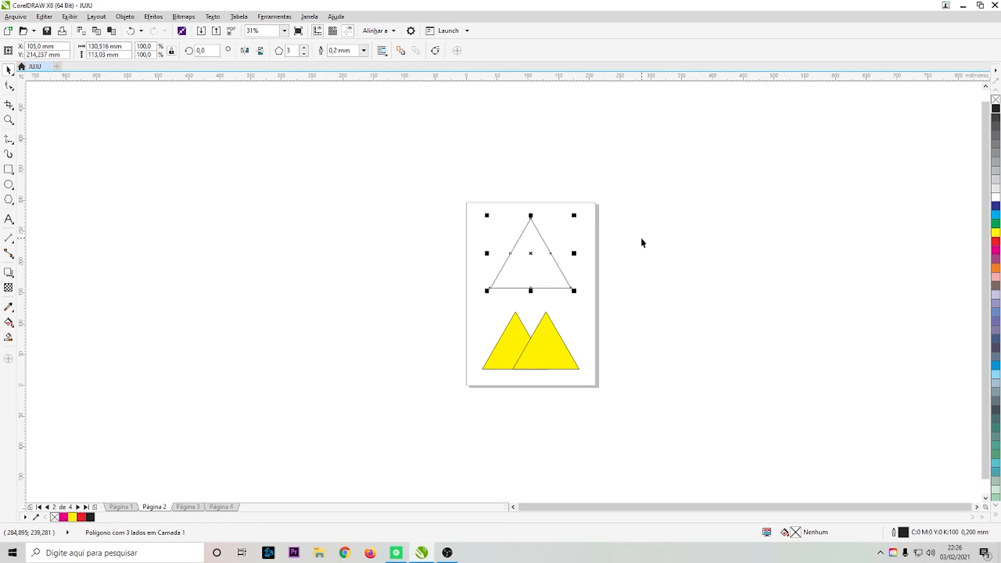
click(670, 287)
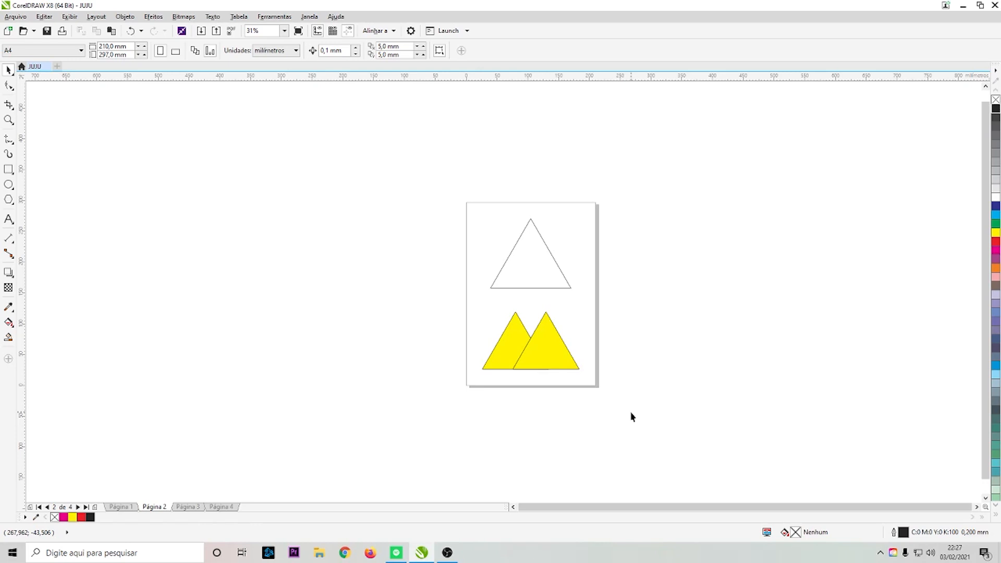
- Publish the drawing to PDF as JUJU.pdf using the PDF/X-1a preset after reviewing its settings
click(16, 16)
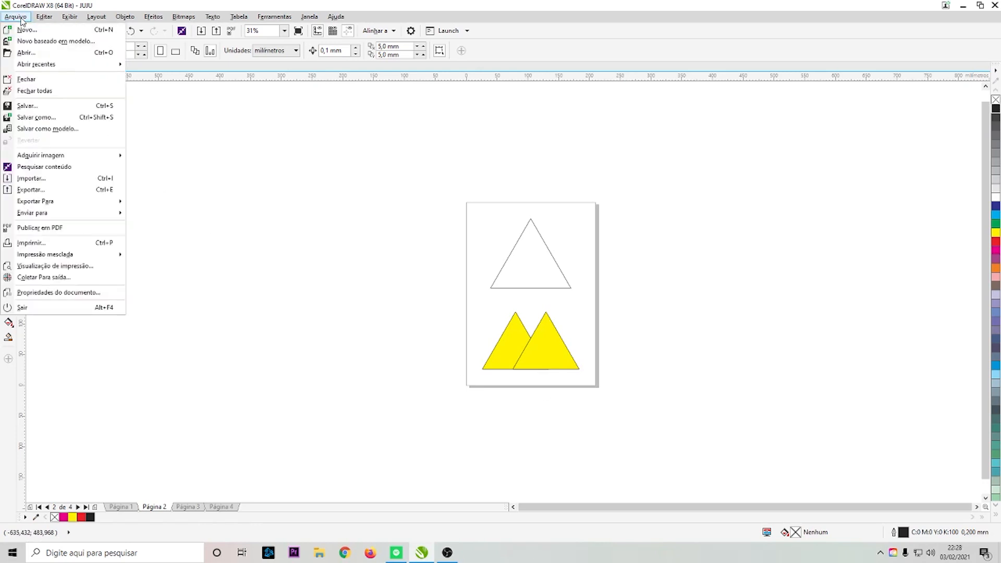
click(54, 230)
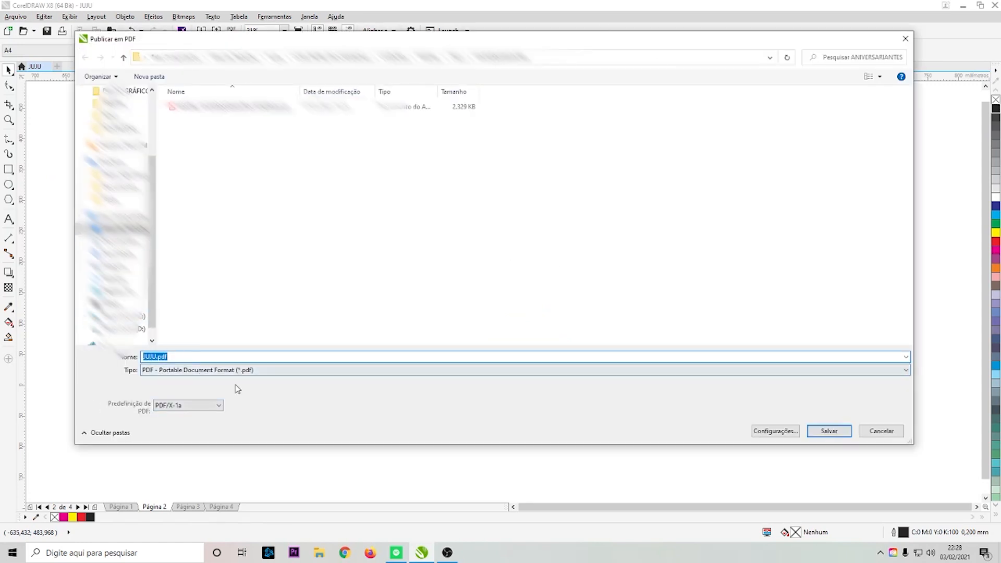
click(782, 436)
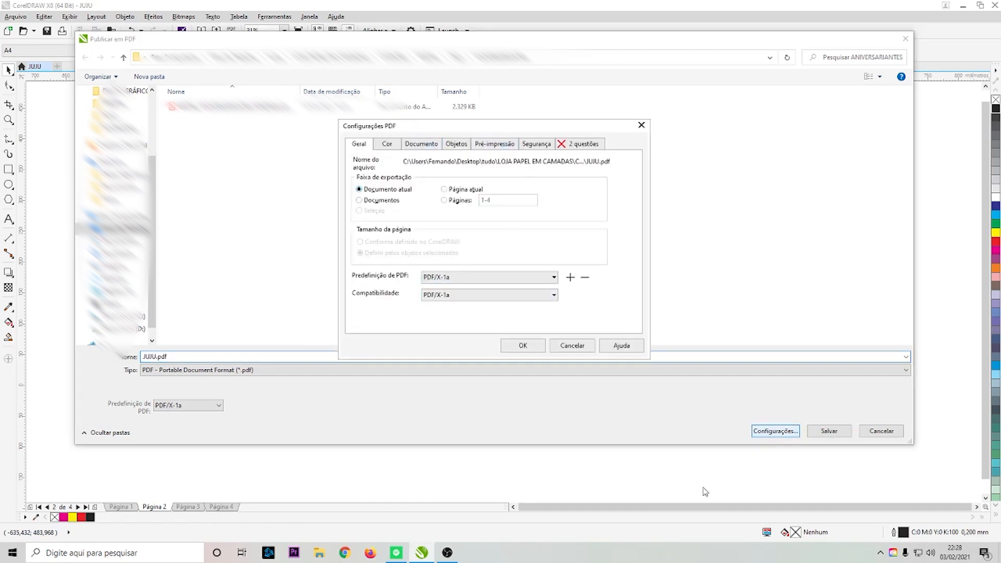
click(642, 127)
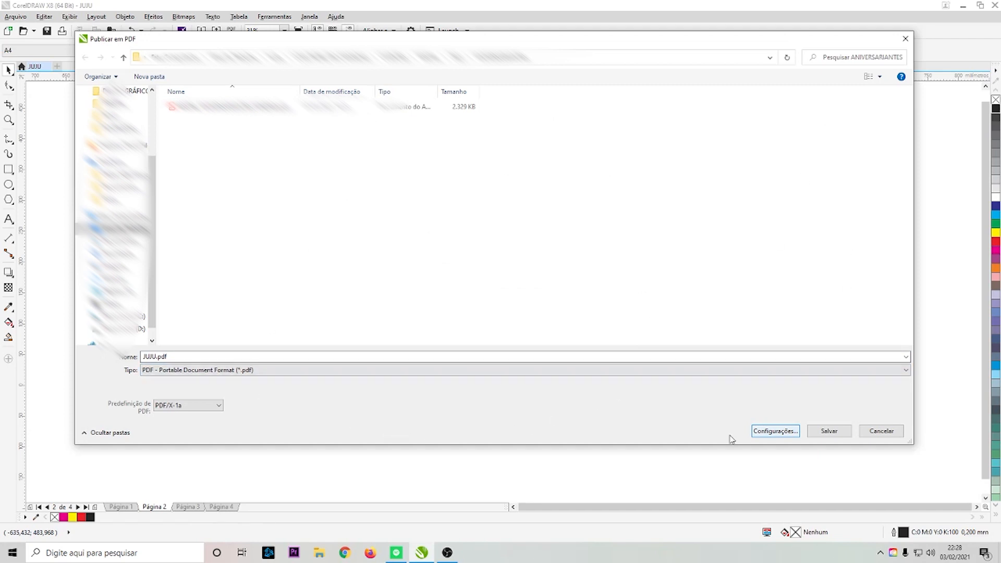
click(840, 434)
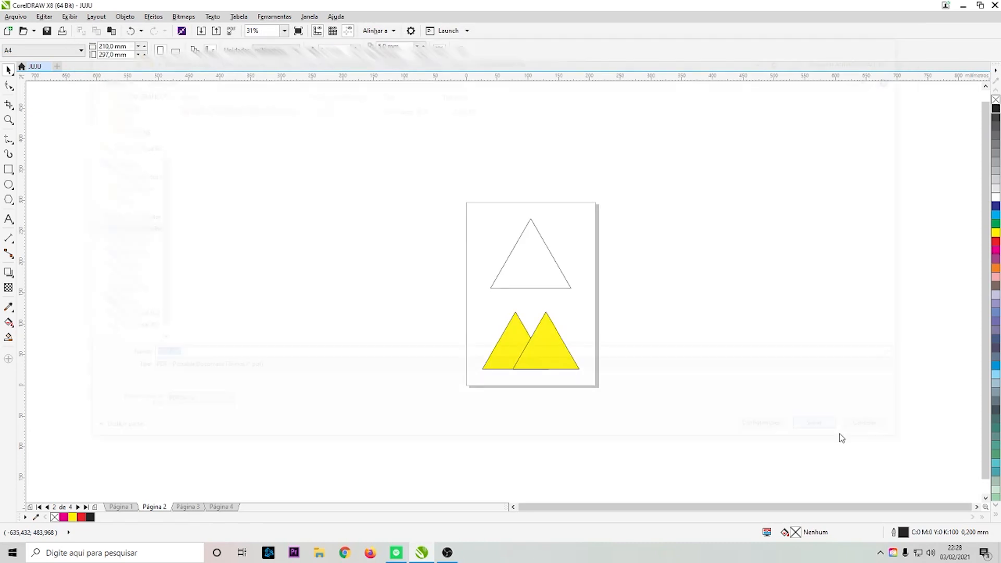